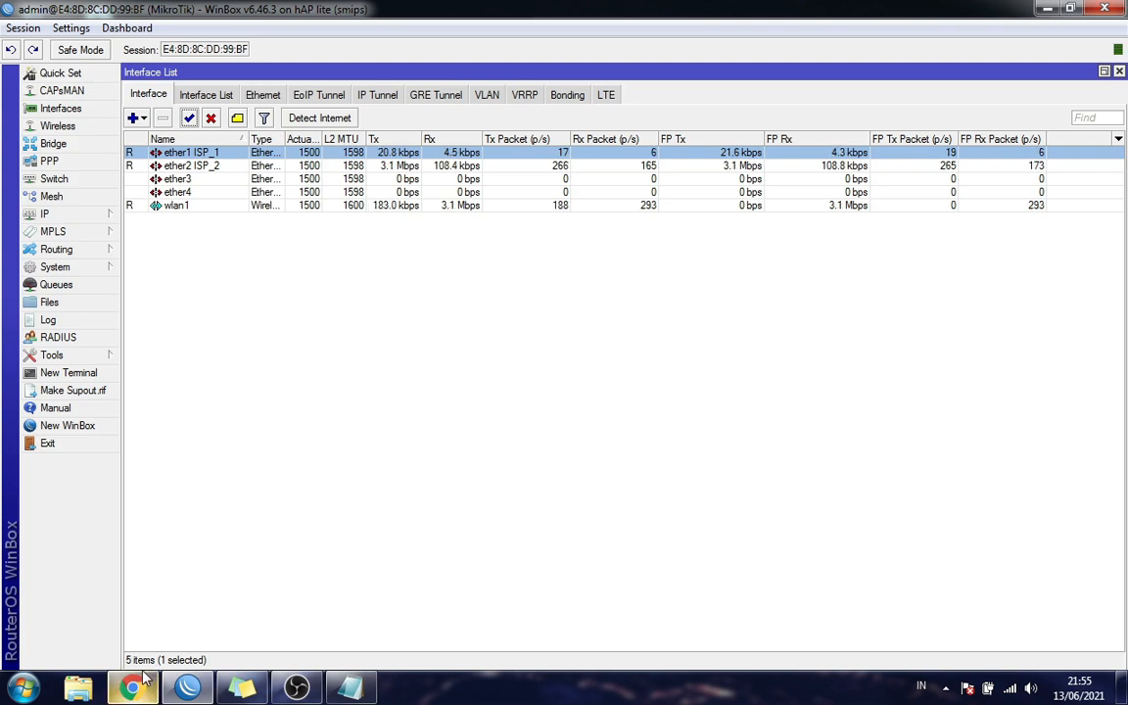
Switch to Chrome and rerun the internet speed test on fast.com.
left_click(134, 688)
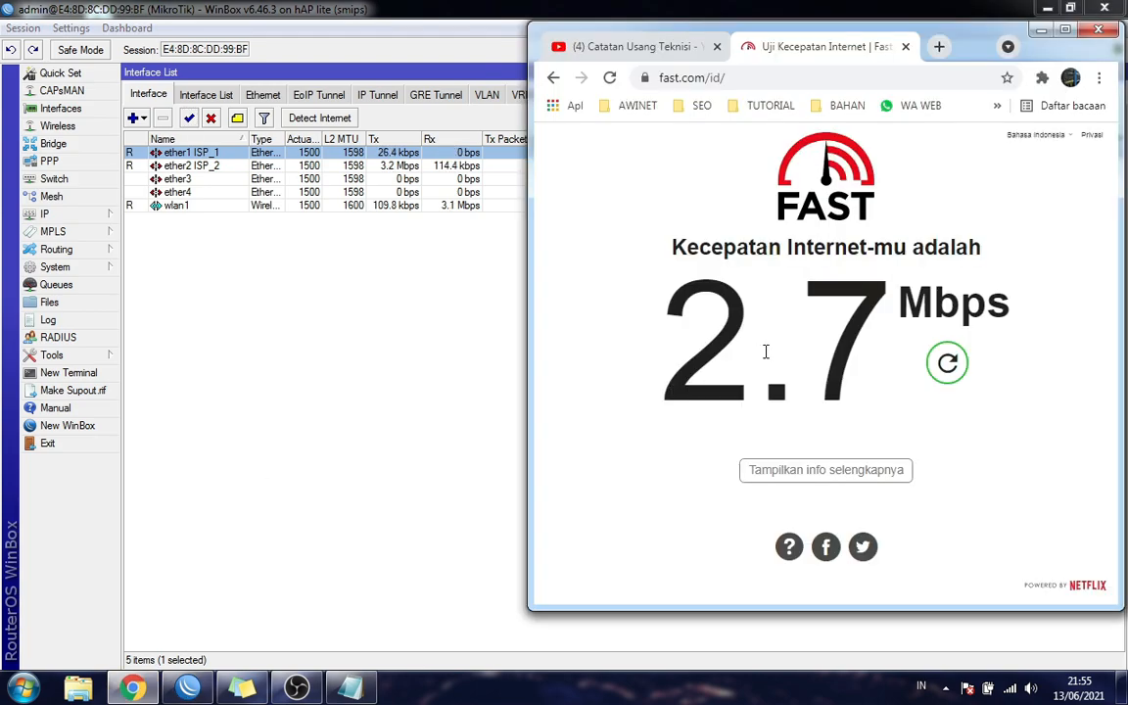
left_click(946, 376)
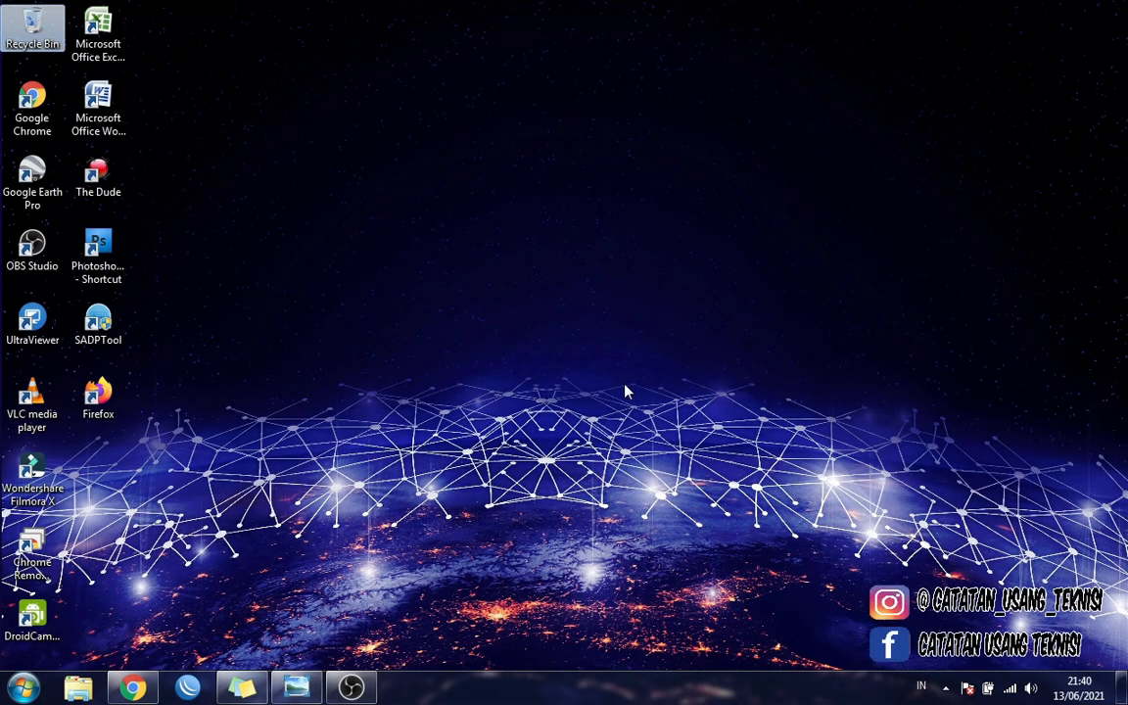
Browse the Catatan Usang Teknisi YouTube channel's playlists and uploaded videos in Chrome, then minimize the browser.
left_click(133, 688)
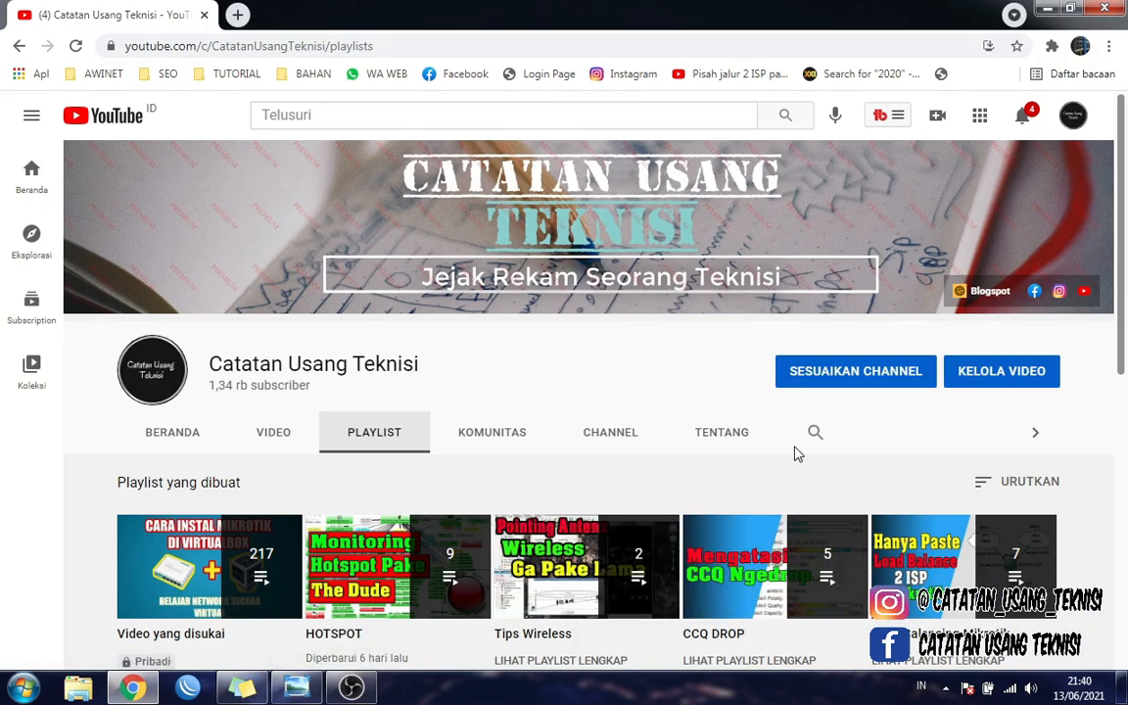
scroll(794, 453, "down", 5)
scroll(795, 453, "up", 5)
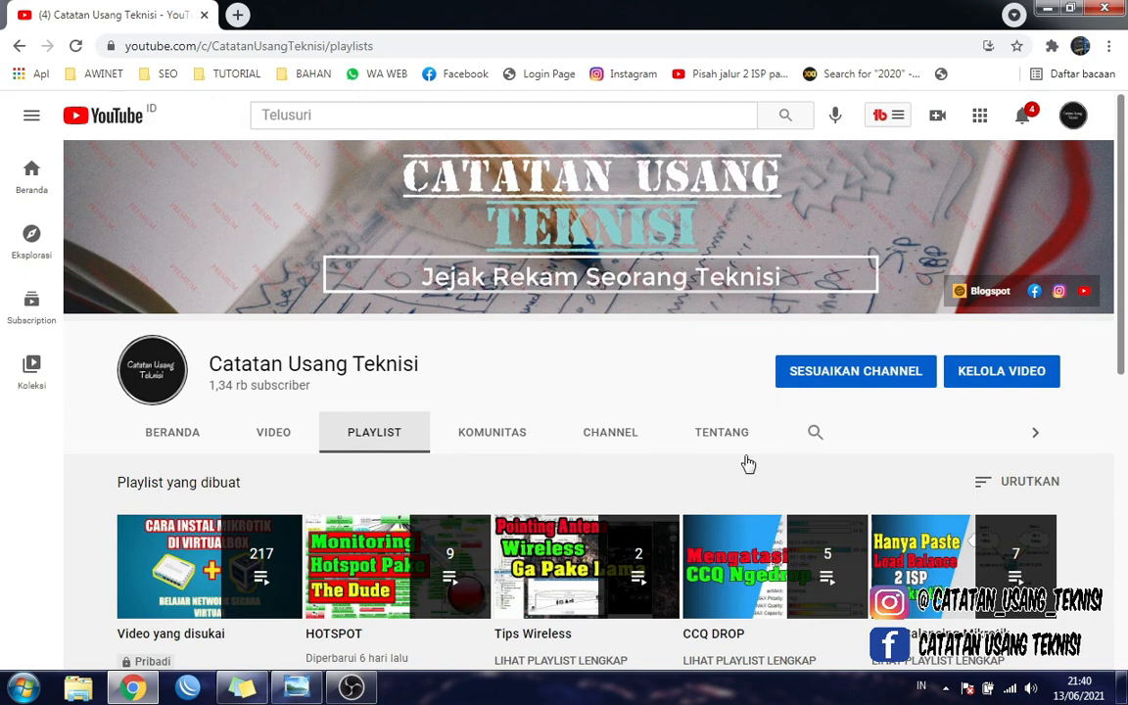
left_click(279, 436)
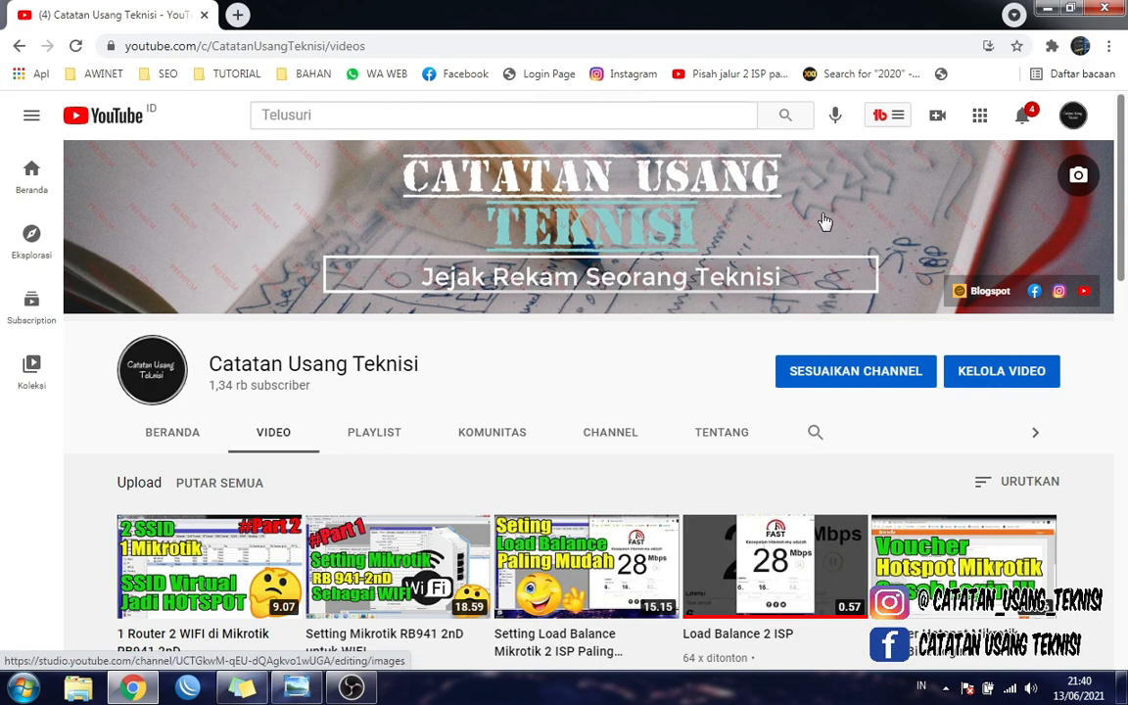
scroll(825, 222, "down", 2)
scroll(825, 221, "up", 2)
scroll(604, 248, "down", 2)
scroll(604, 247, "up", 2)
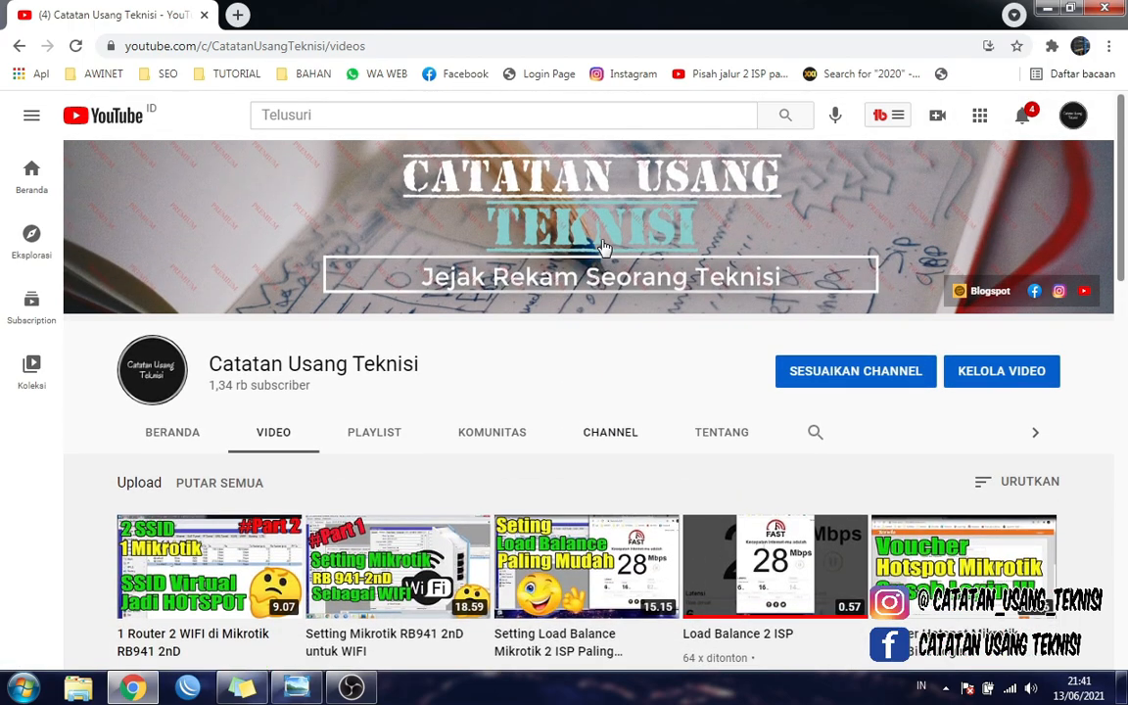
scroll(604, 248, "down", 6)
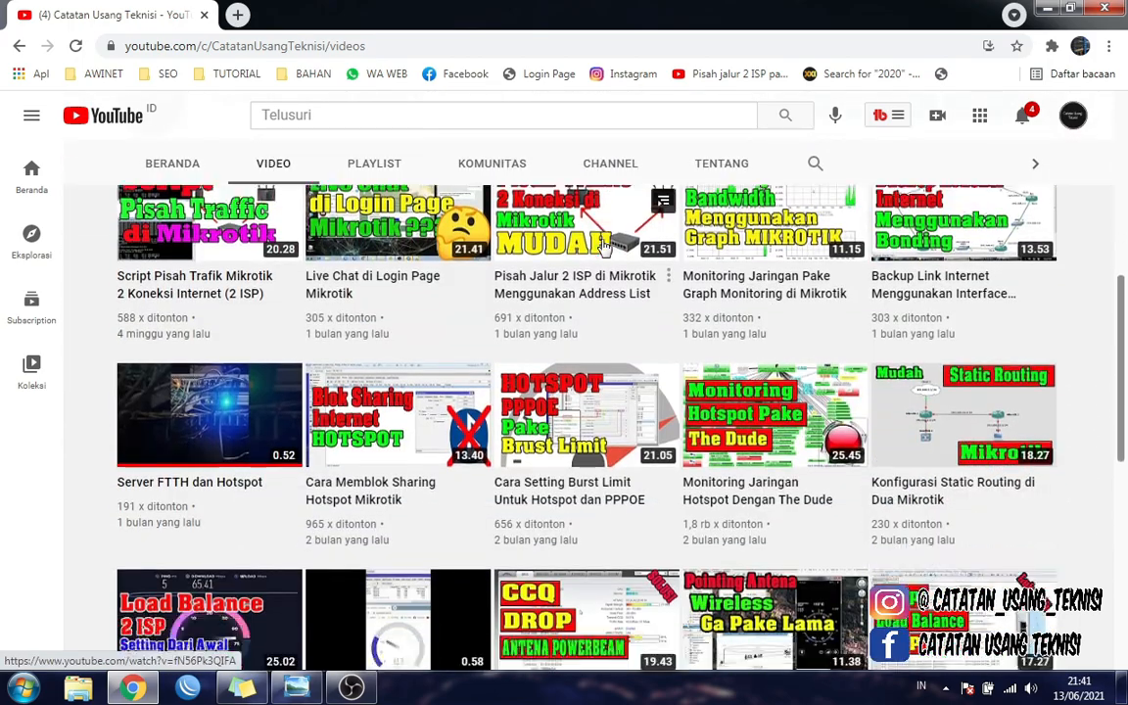
scroll(604, 248, "up", 4)
scroll(604, 248, "up", 2)
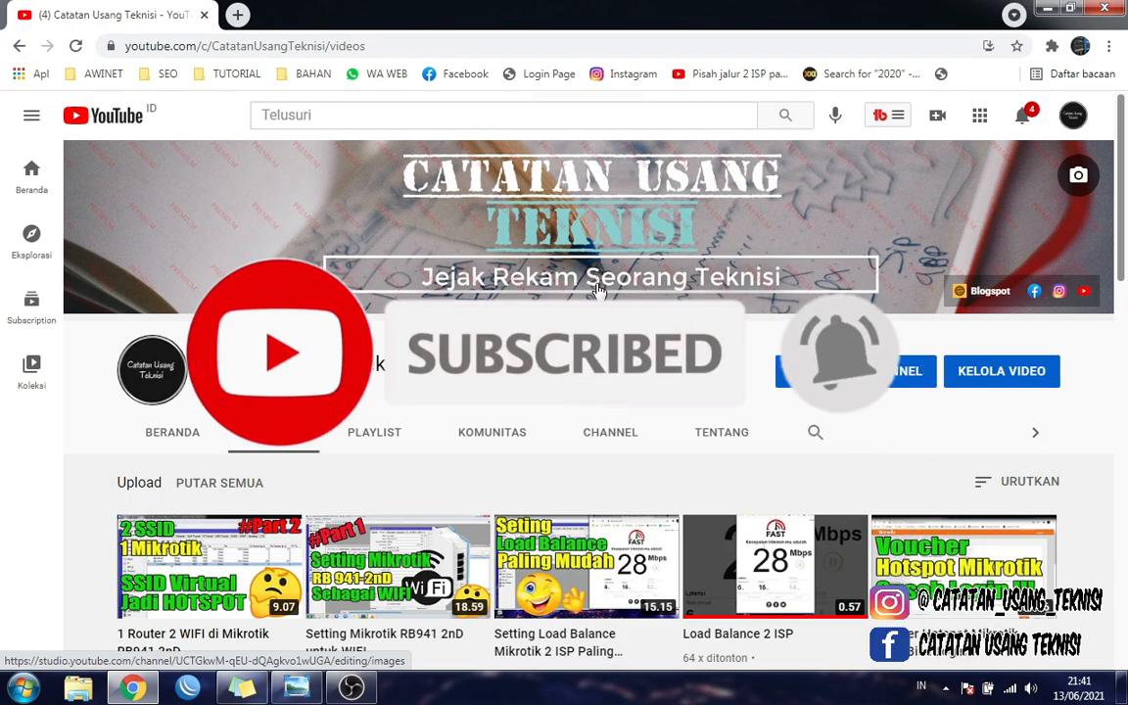
scroll(599, 291, "down", 2)
scroll(600, 292, "down", 4)
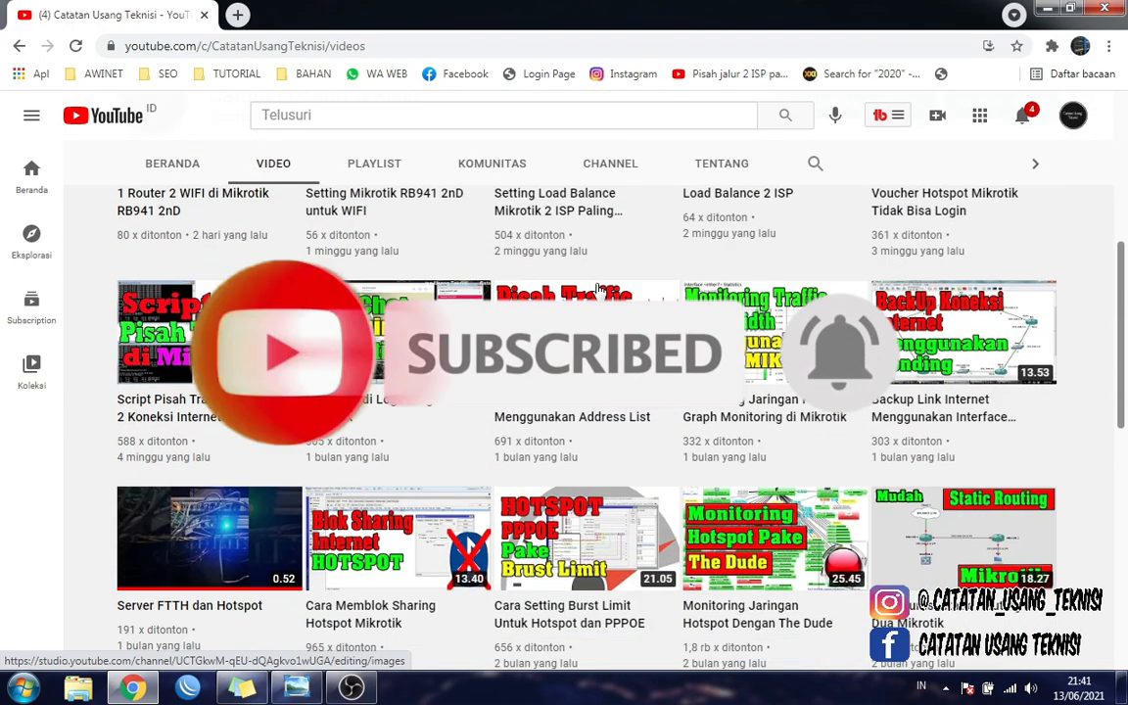
scroll(599, 292, "up", 4)
scroll(599, 292, "up", 2)
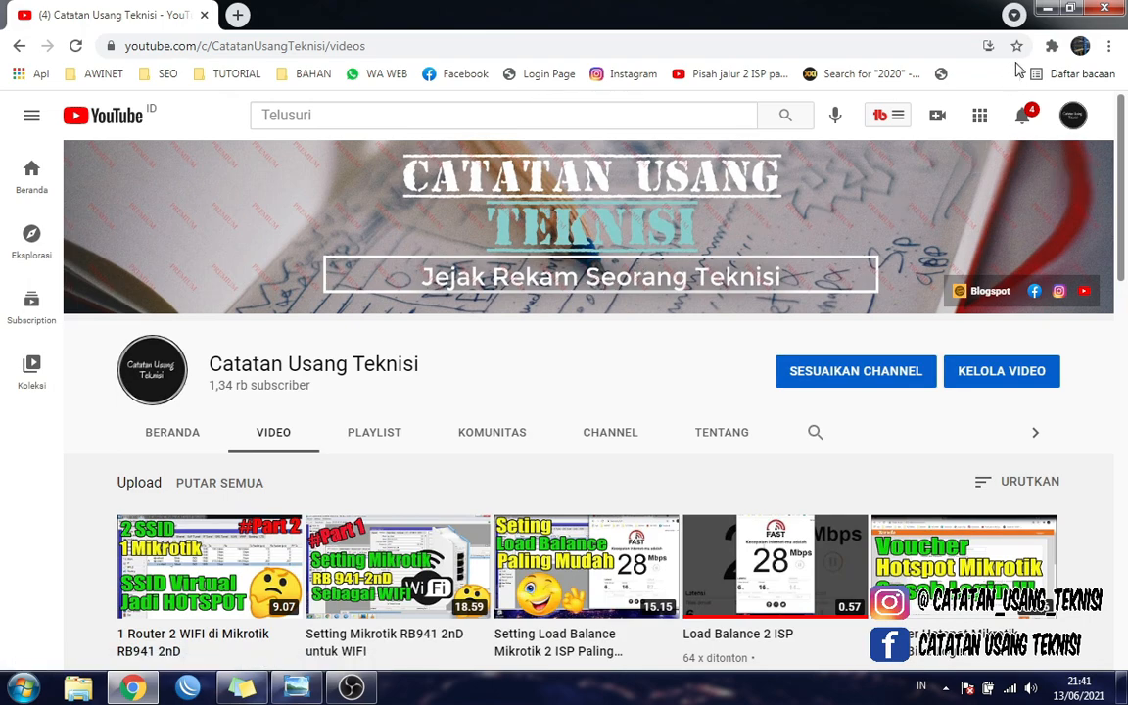
left_click(1045, 12)
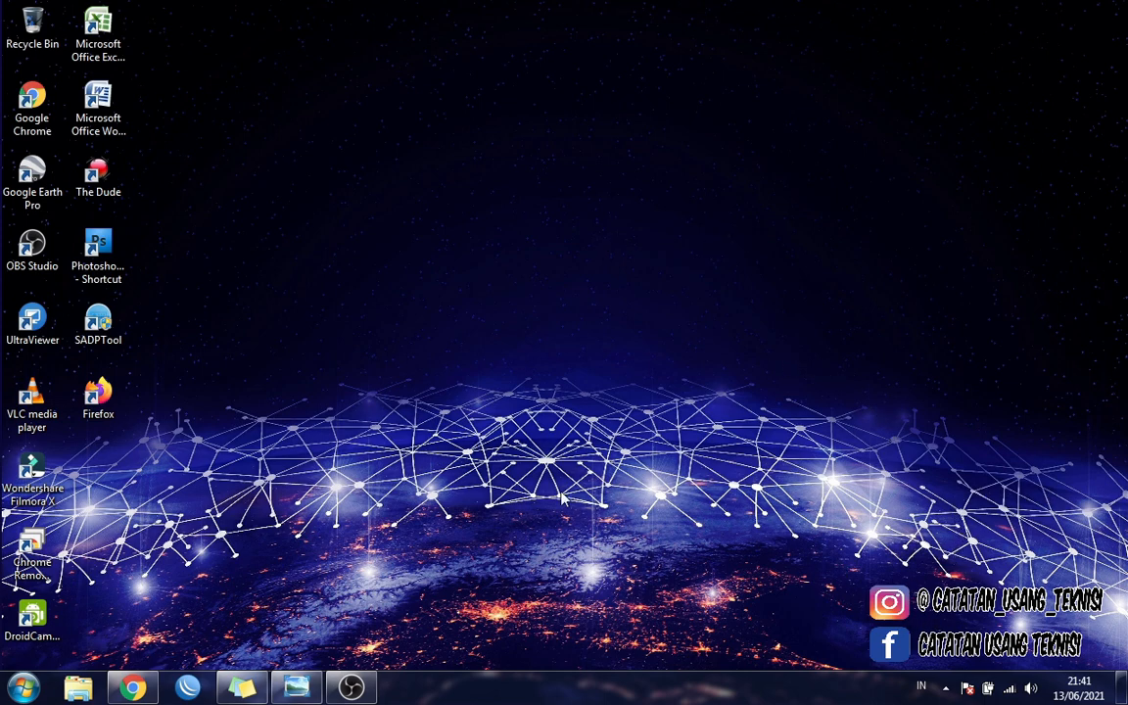
Examine the two-ISP network topology image and the available wireless networks, then close the image.
left_click(300, 687)
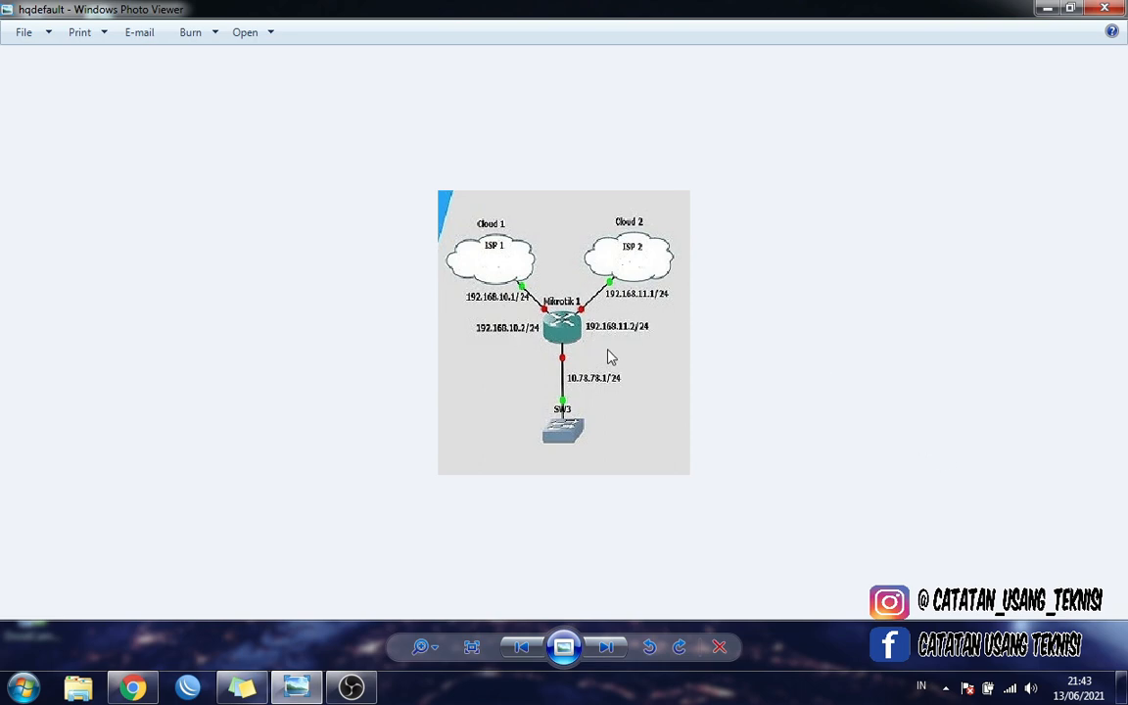
left_click(1010, 688)
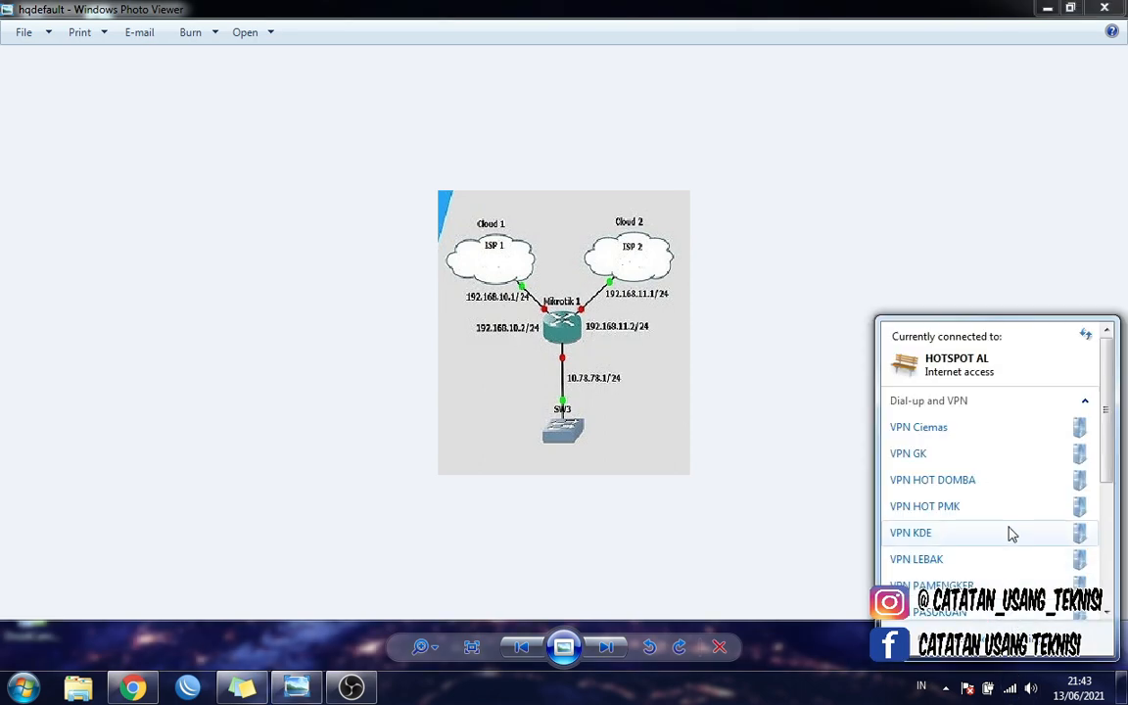
scroll(1006, 533, "down", 3)
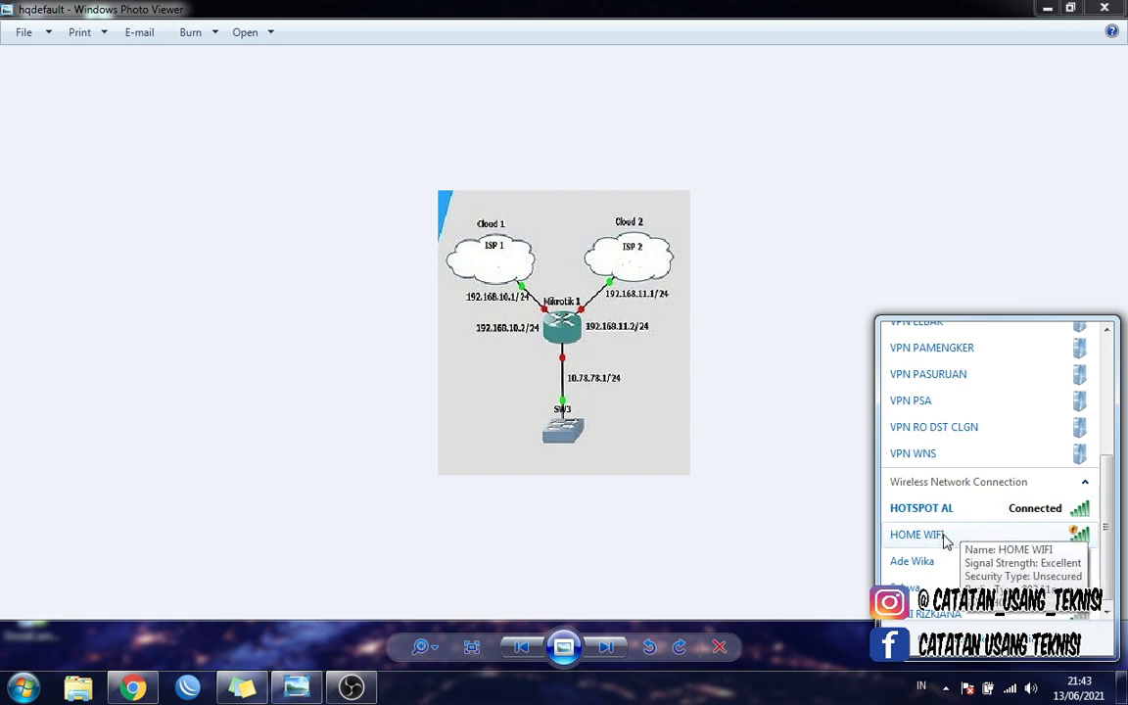
left_click(726, 486)
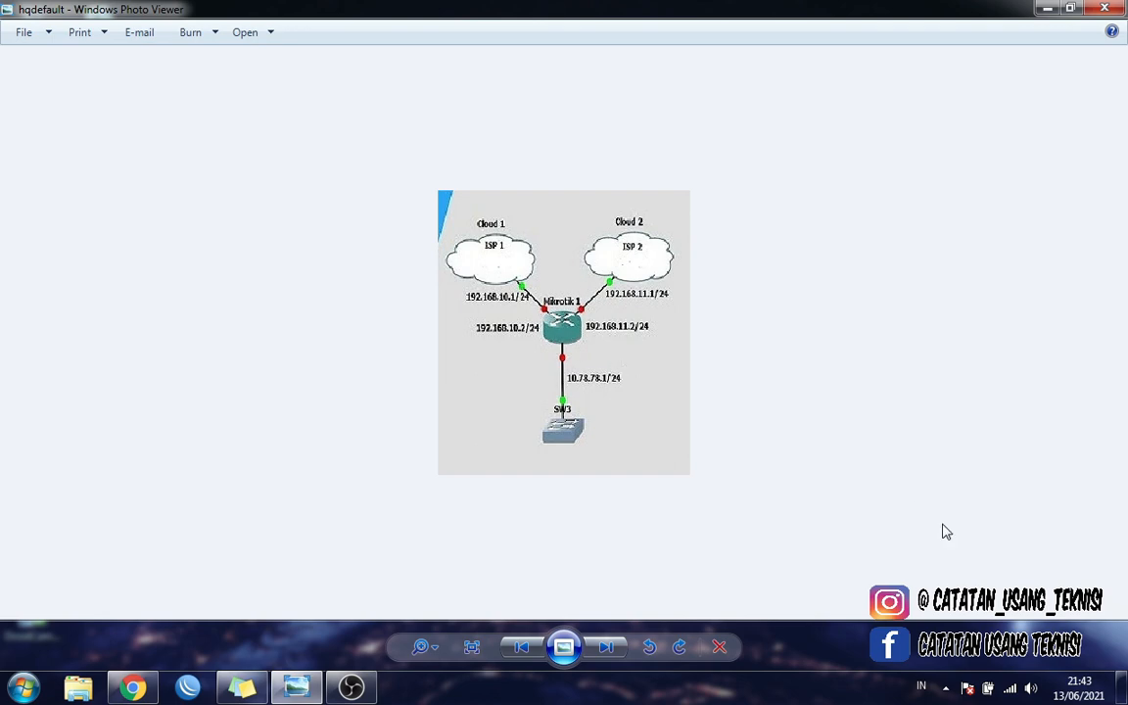
left_click(1009, 688)
scroll(1014, 569, "down", 5)
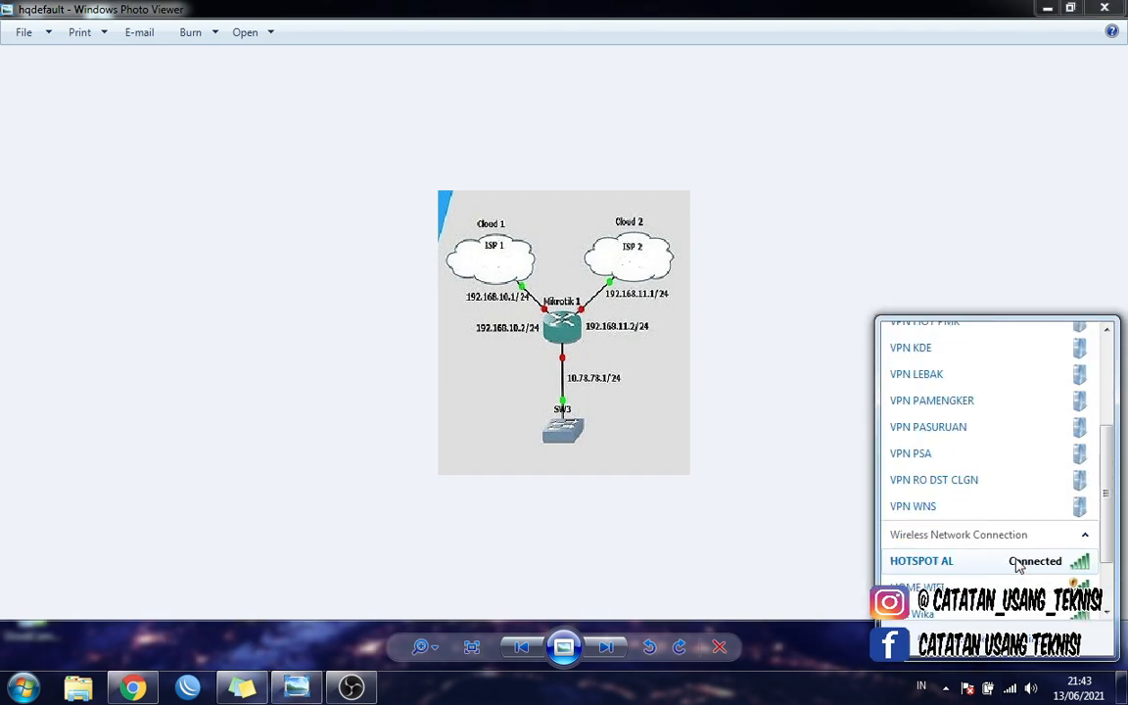
scroll(1017, 565, "down", 1)
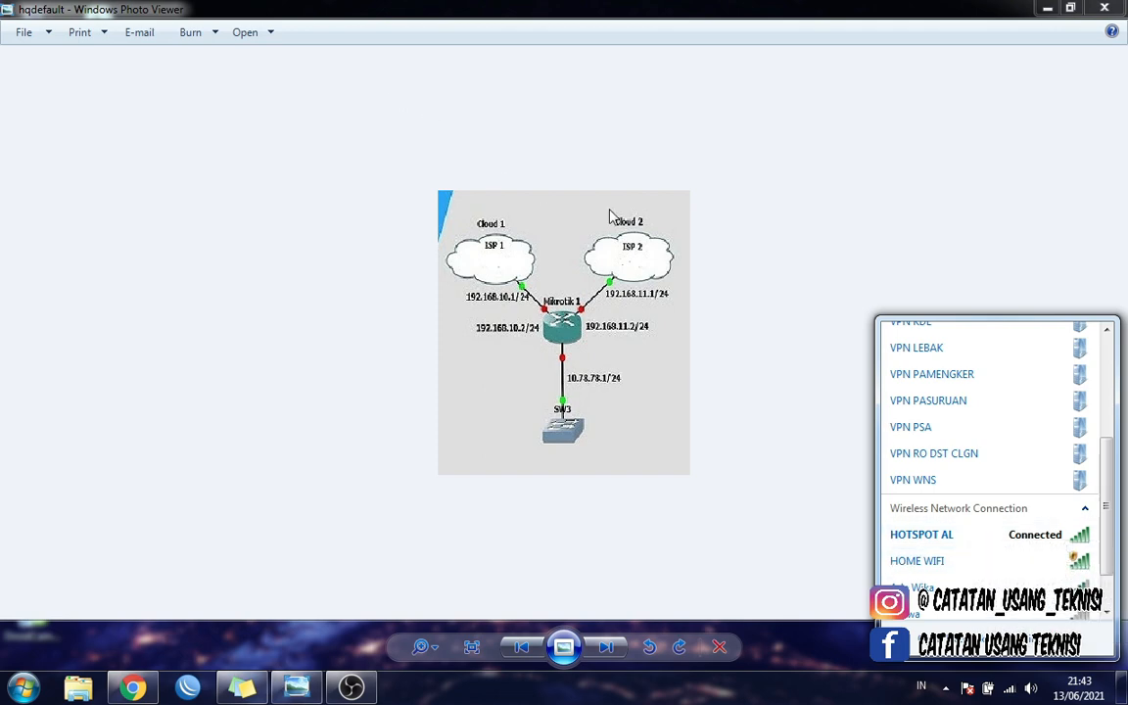
left_click(746, 366)
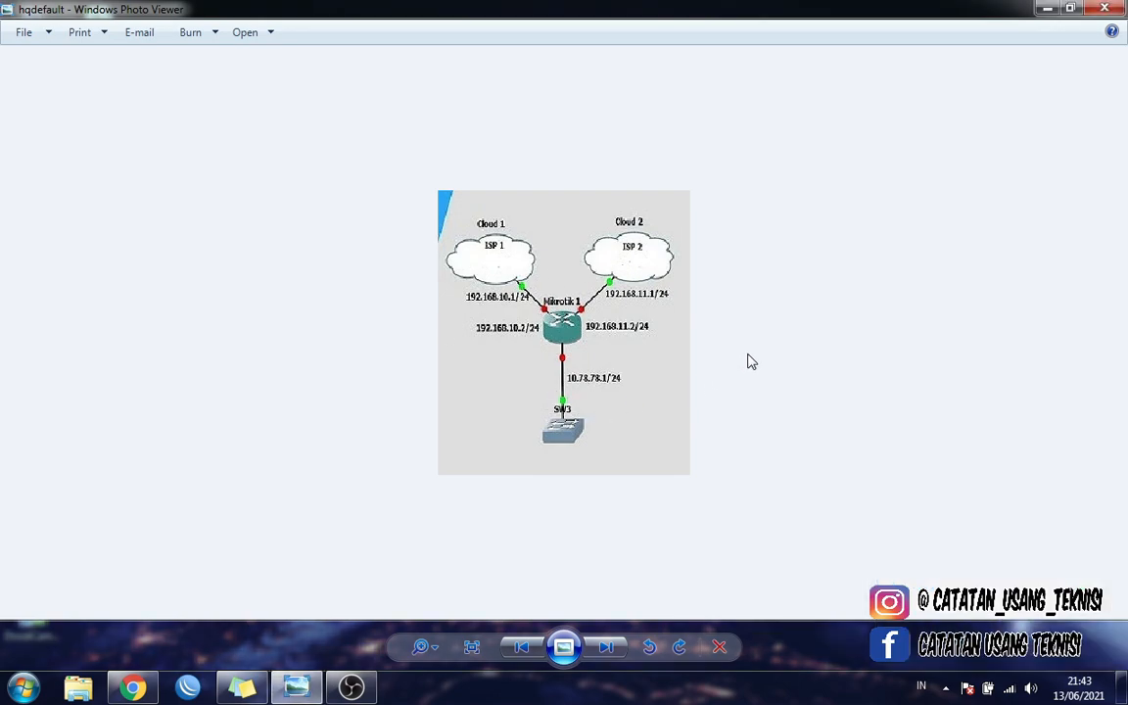
left_click(1104, 9)
Connect the computer to the HOME WIFI wireless network.
left_click(1009, 688)
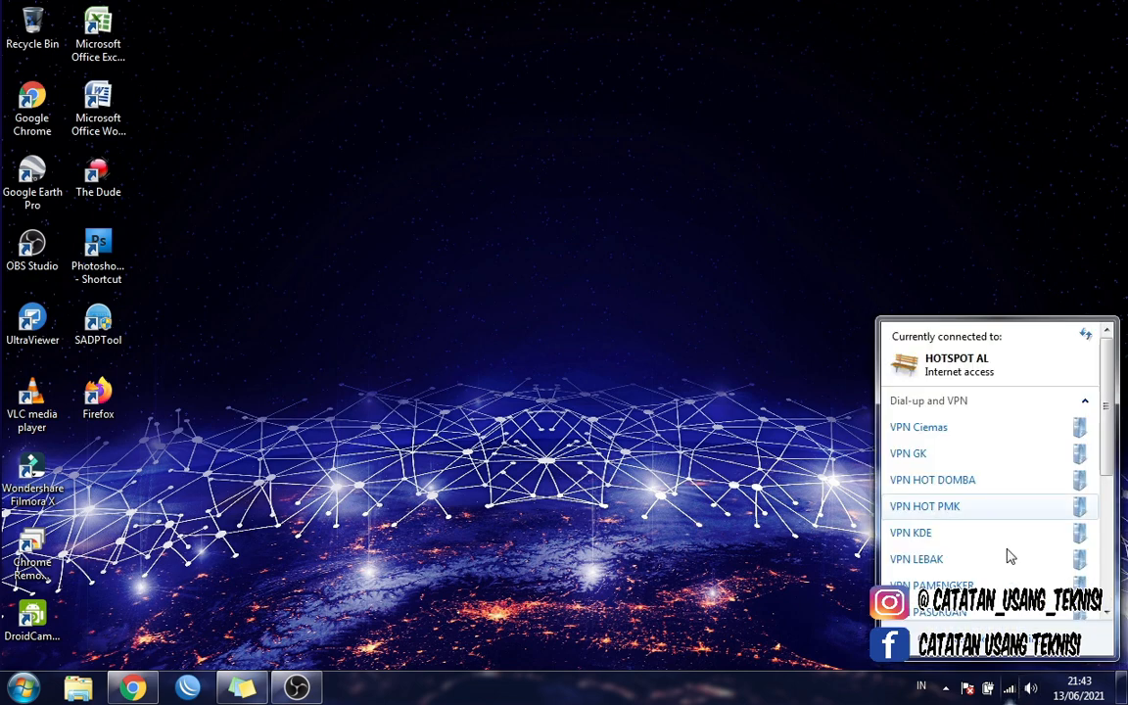
scroll(994, 471, "down", 5)
left_click(957, 509)
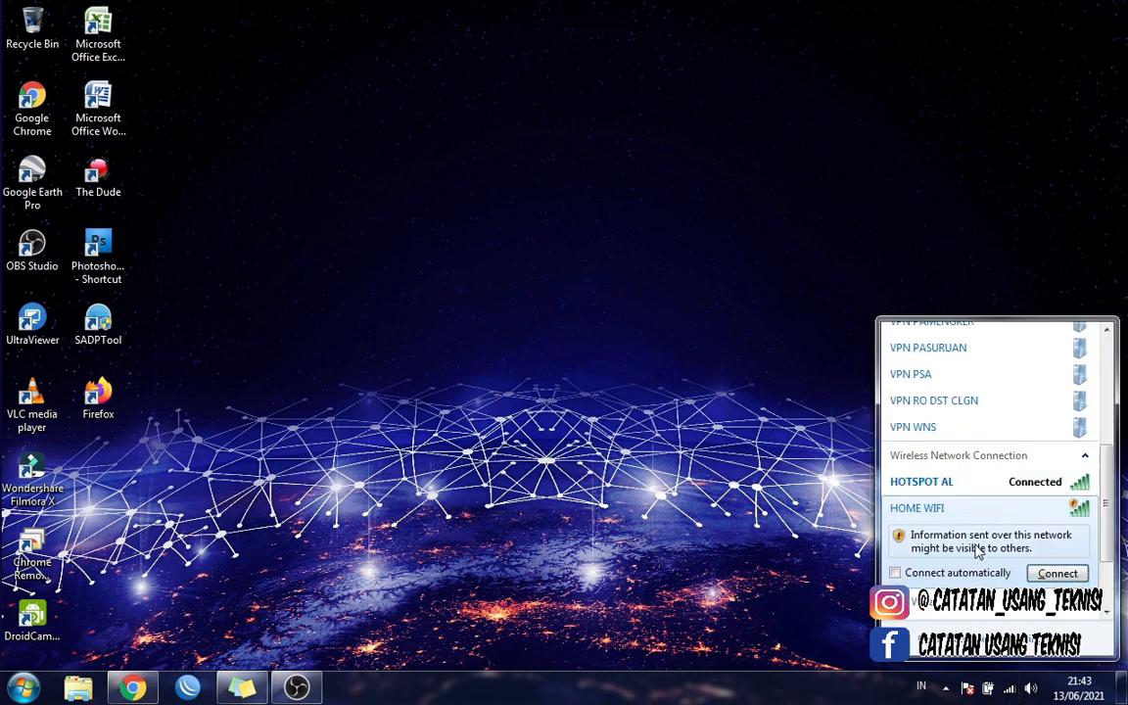
left_click(1058, 574)
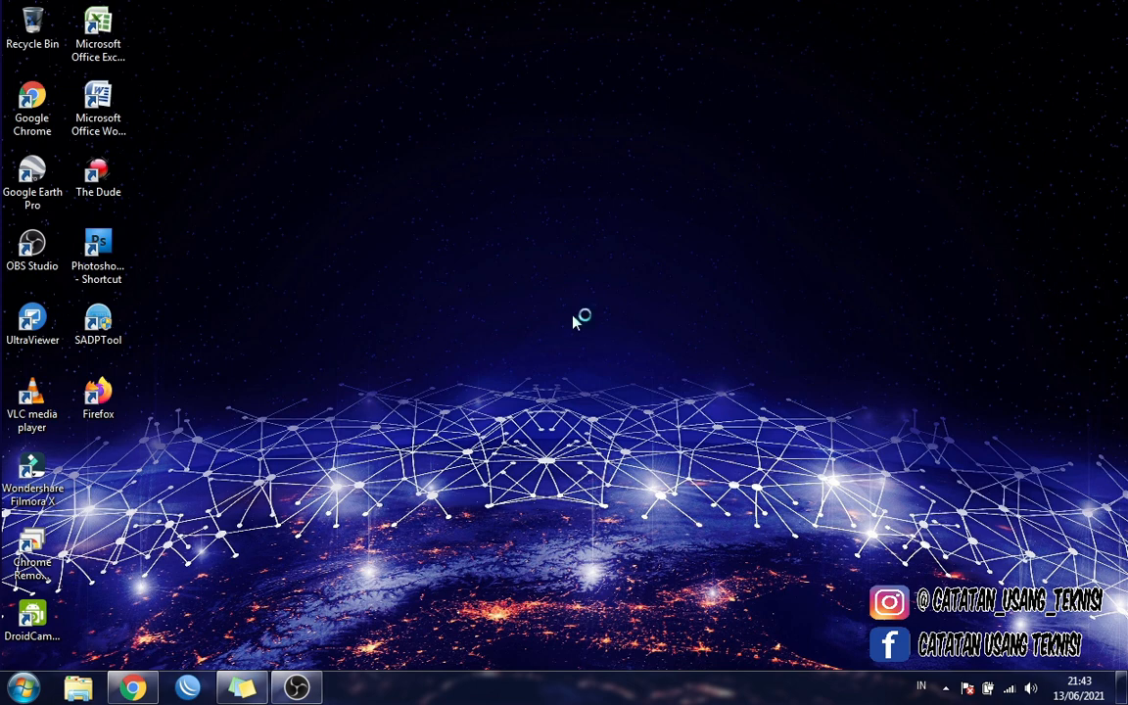
Open WinBox and connect to the discovered RB941-2nD router by its MAC address with the admin login.
left_click(191, 688)
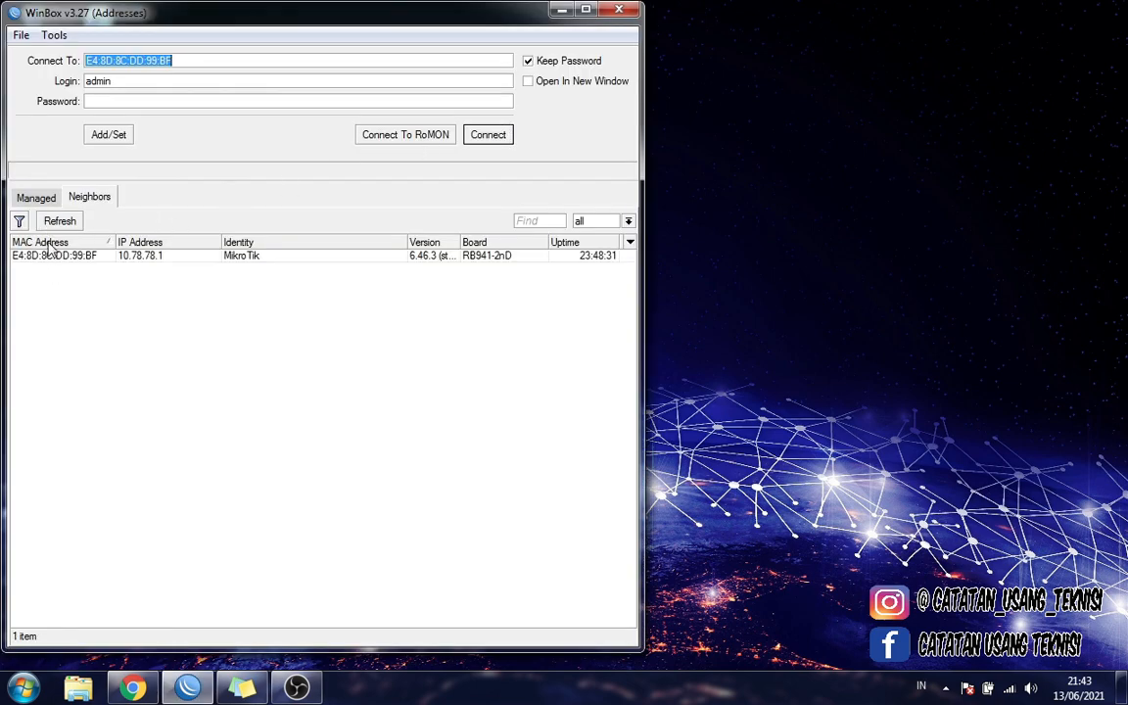
left_click(55, 256)
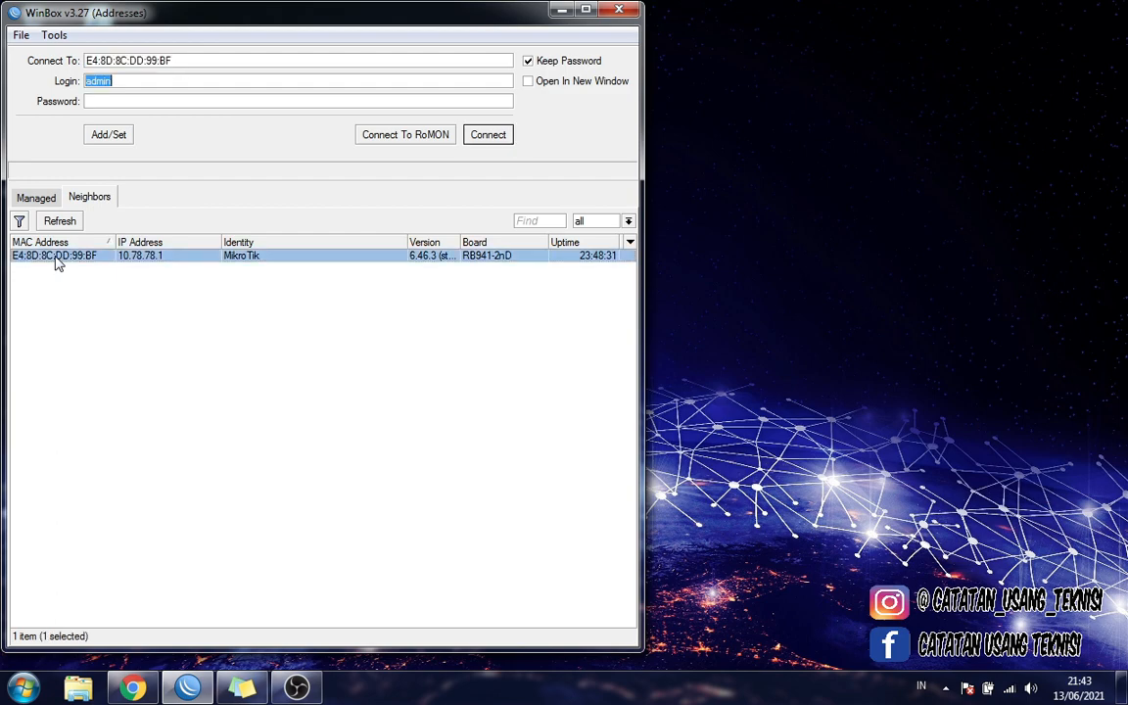
left_click(494, 134)
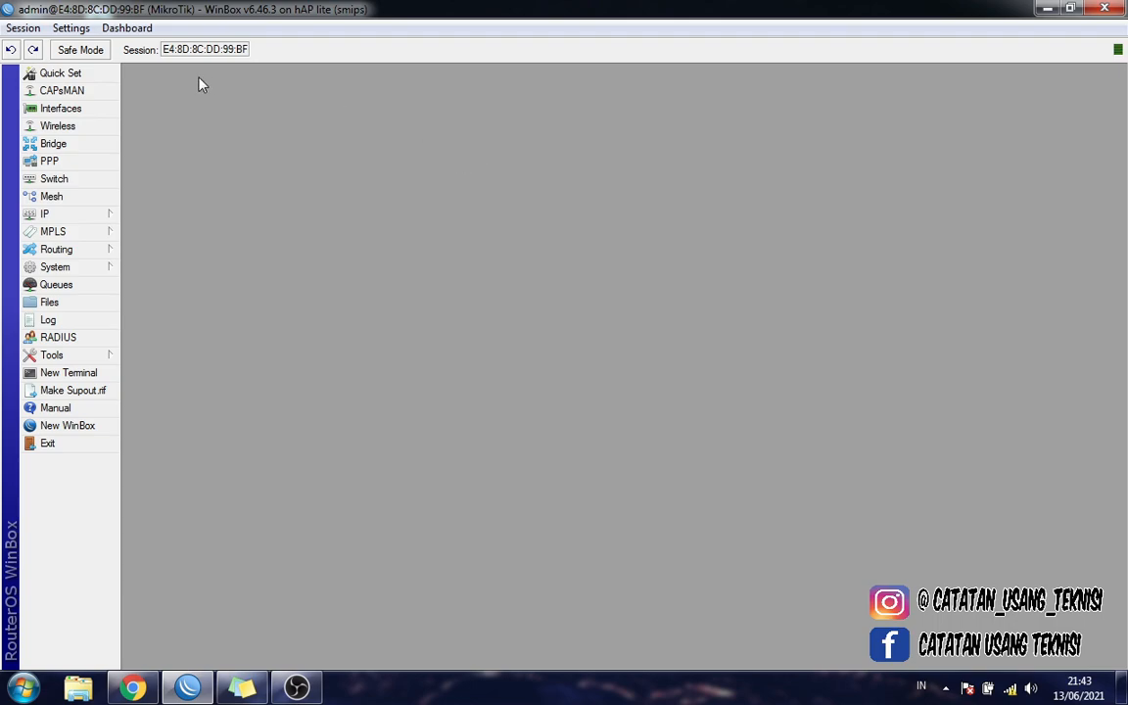
Review the ether1 ISP_1, ether2 ISP_2 and wlan1 interfaces and the router's wireless interface table.
left_click(61, 108)
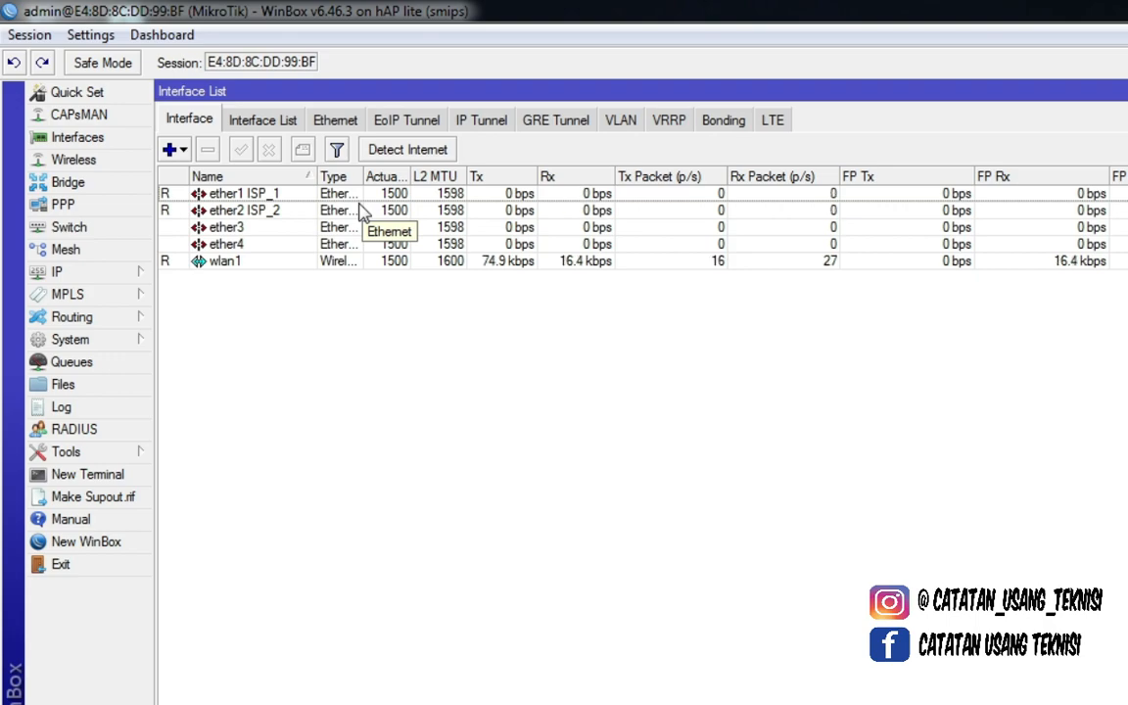
left_click(306, 198)
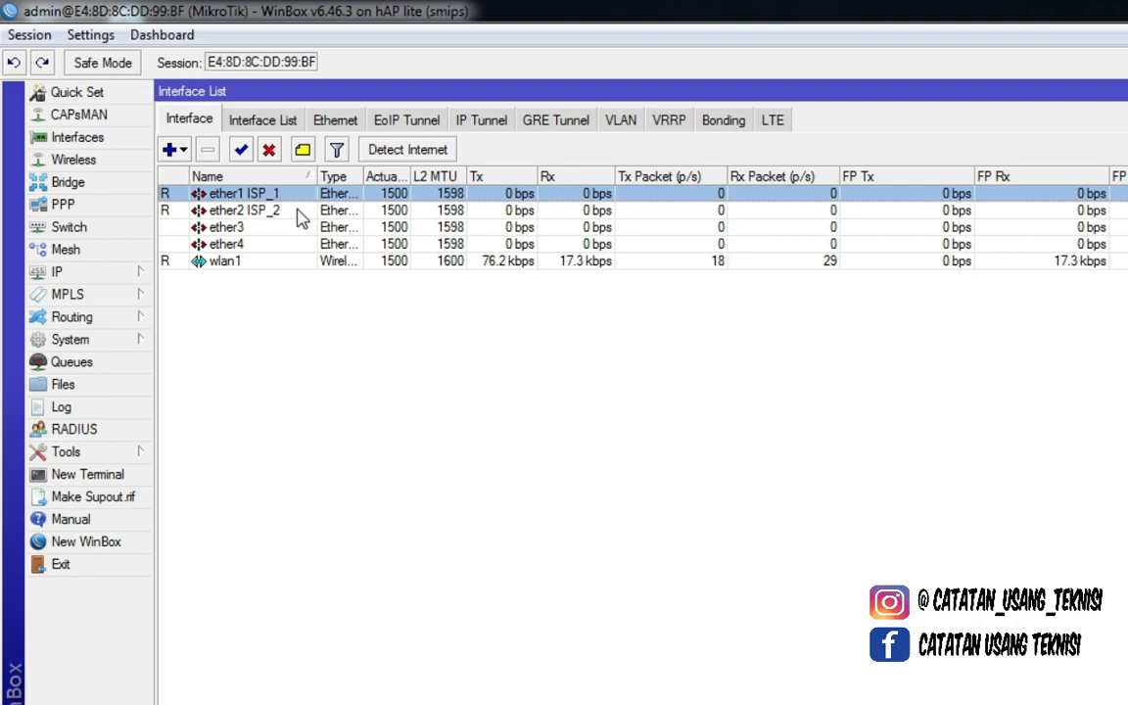
left_click(299, 213)
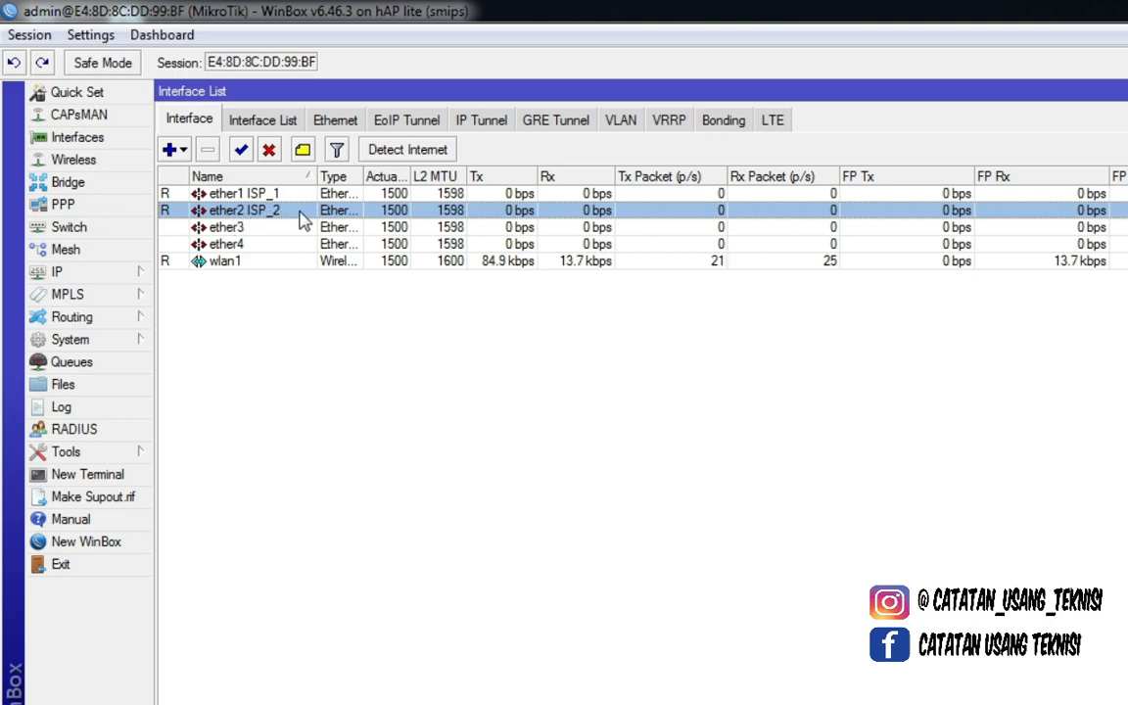
left_click(240, 262)
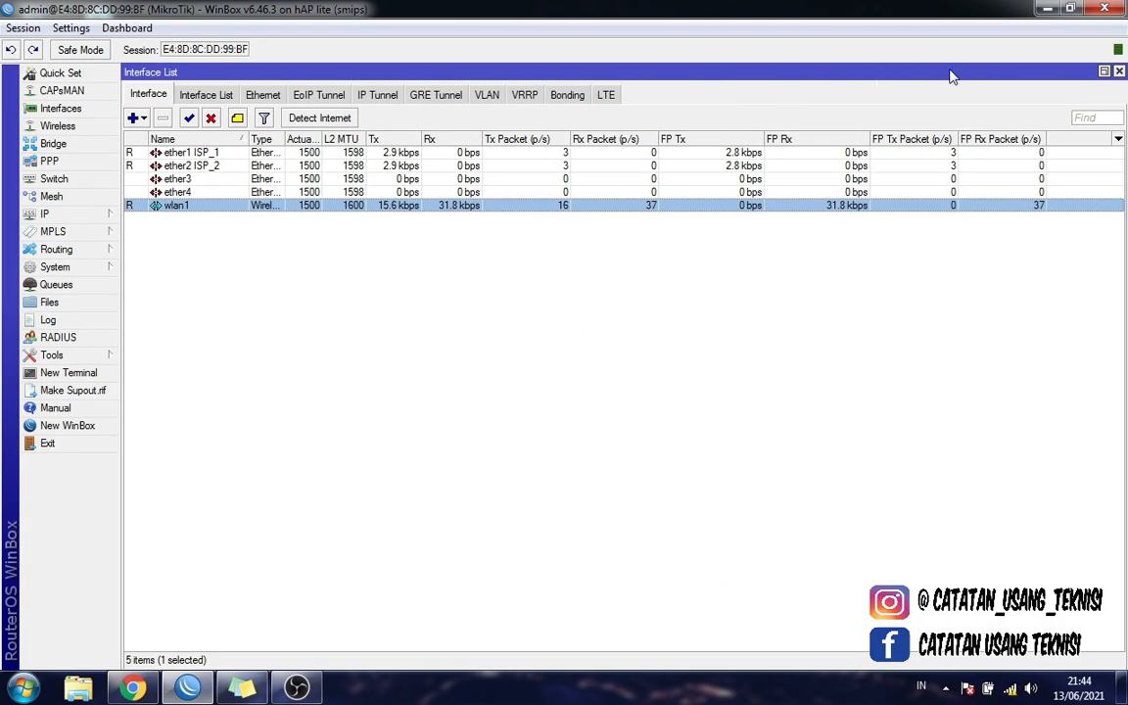
left_click(1118, 72)
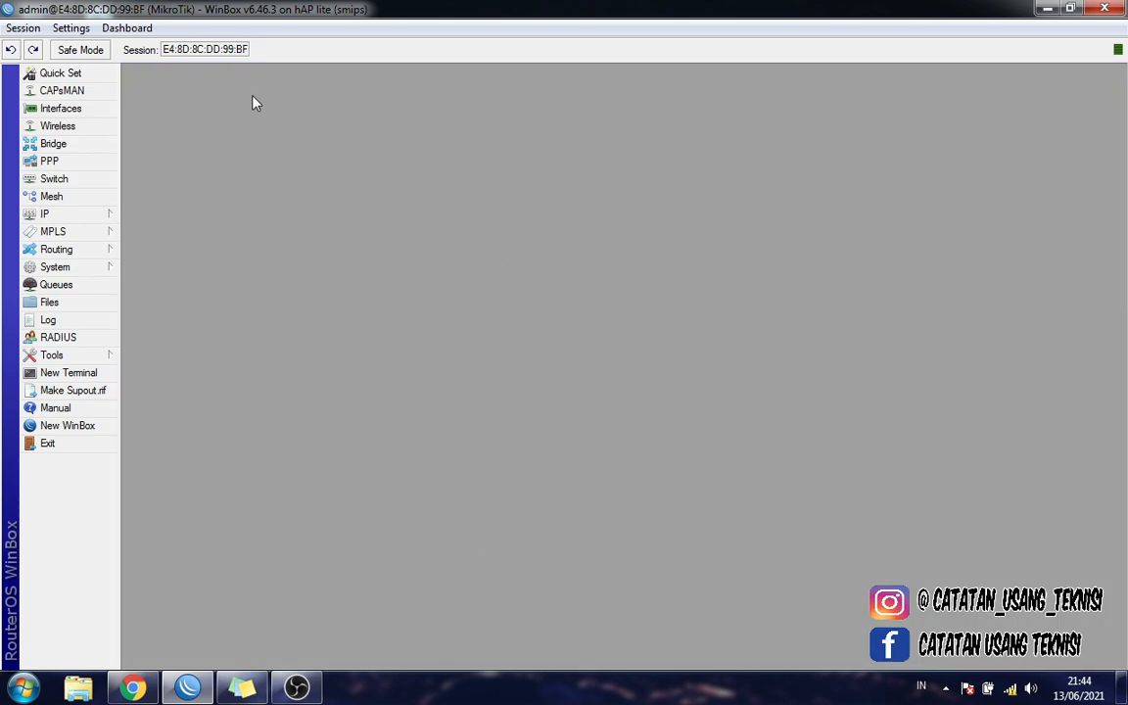
left_click(91, 127)
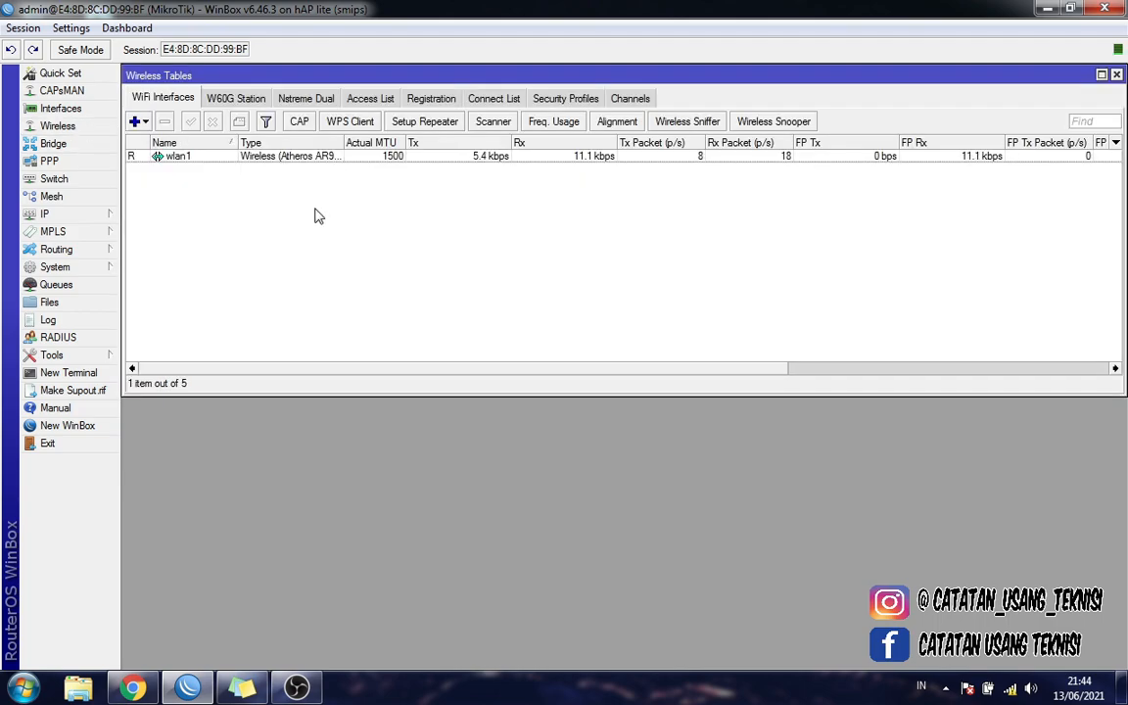
left_click(1117, 75)
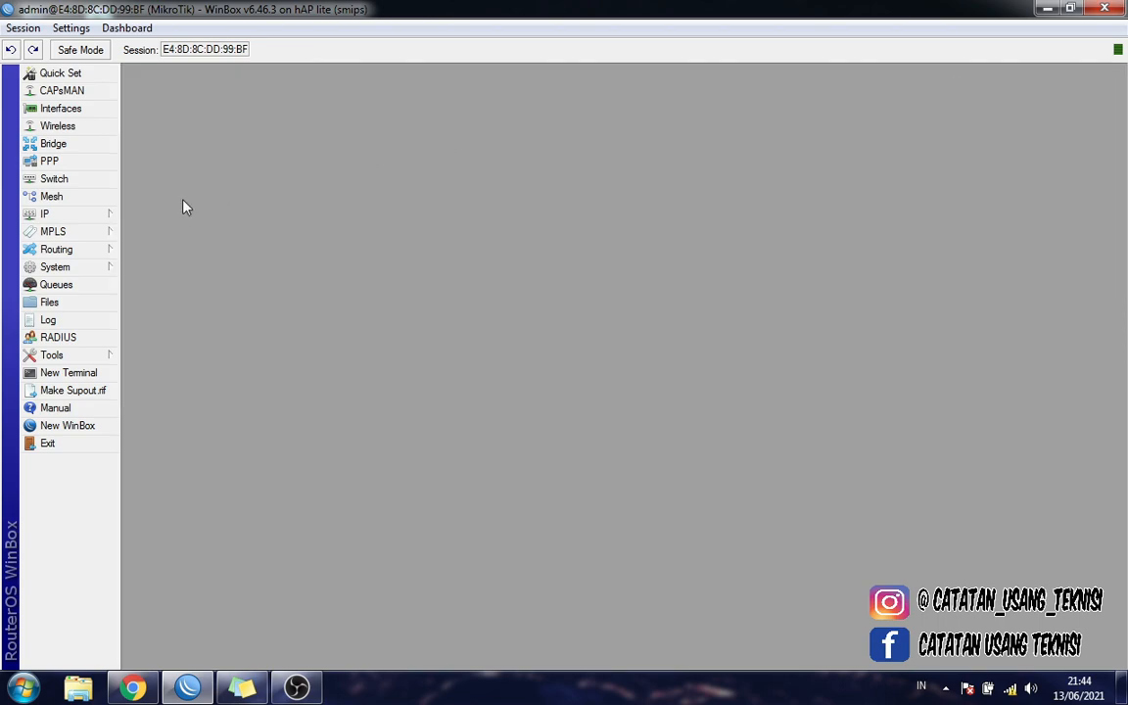
Inspect the router's IP address list, including the address assigned to wlan1, then close it.
left_click(102, 215)
left_click(186, 251)
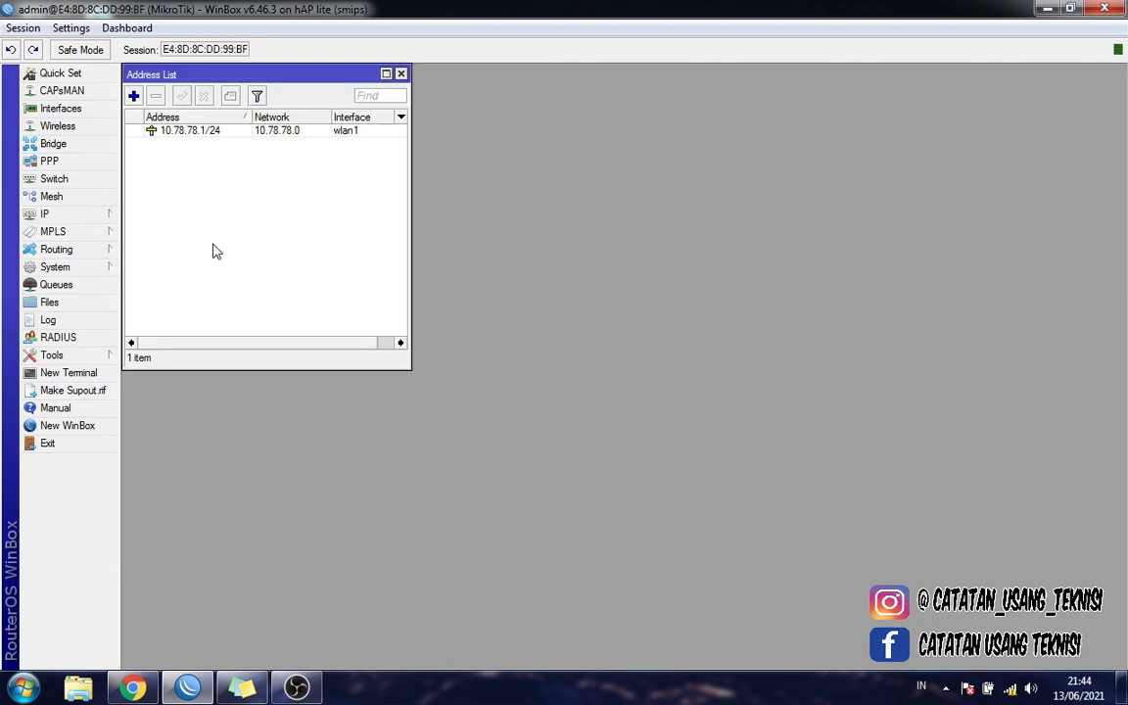
left_click(196, 131)
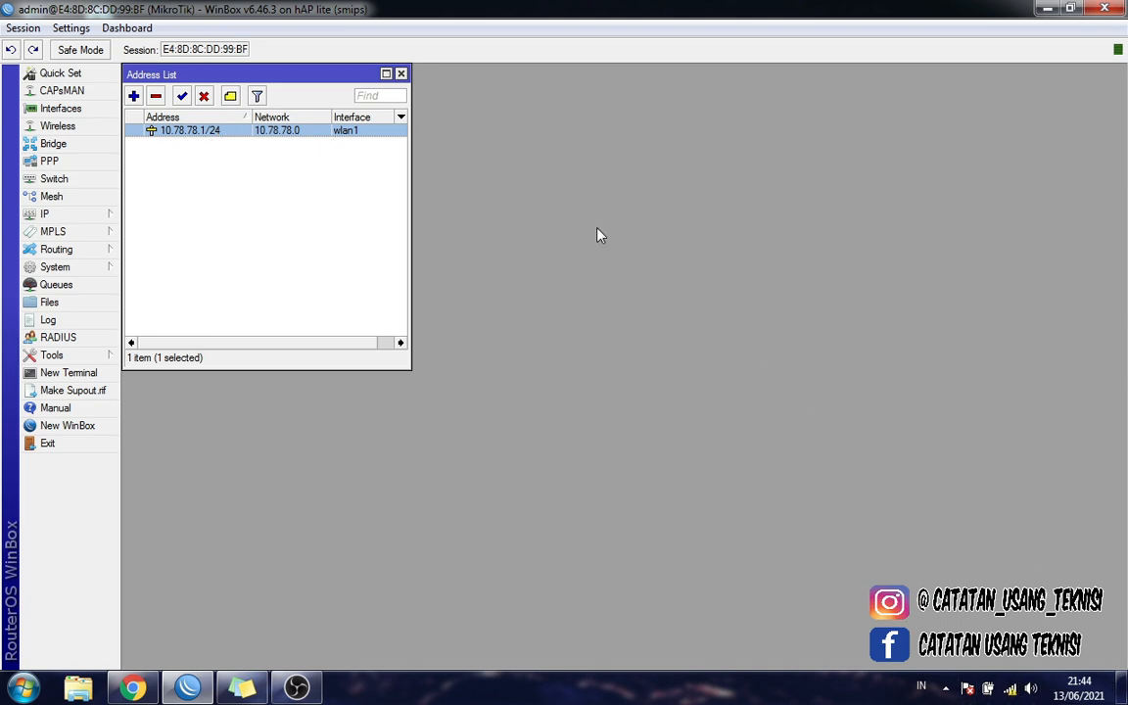
left_click(401, 75)
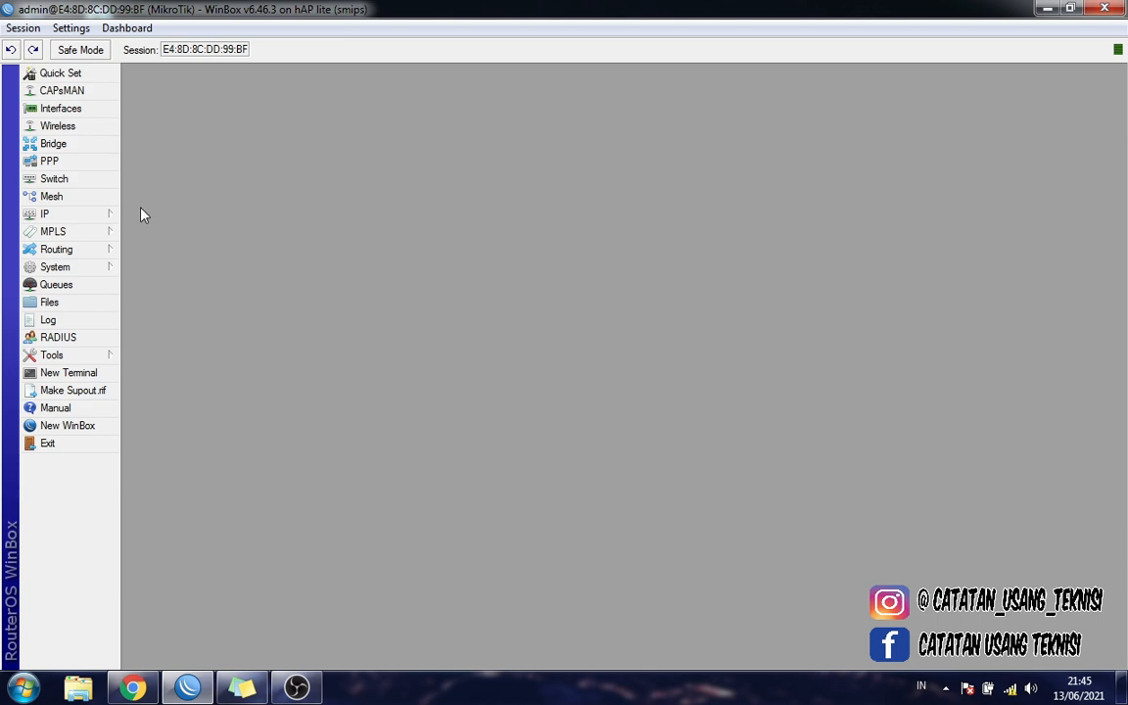
Add a DHCP client on the ether1 ISP_1 interface with peer DNS, peer NTP and default route on, and enable it.
left_click(93, 215)
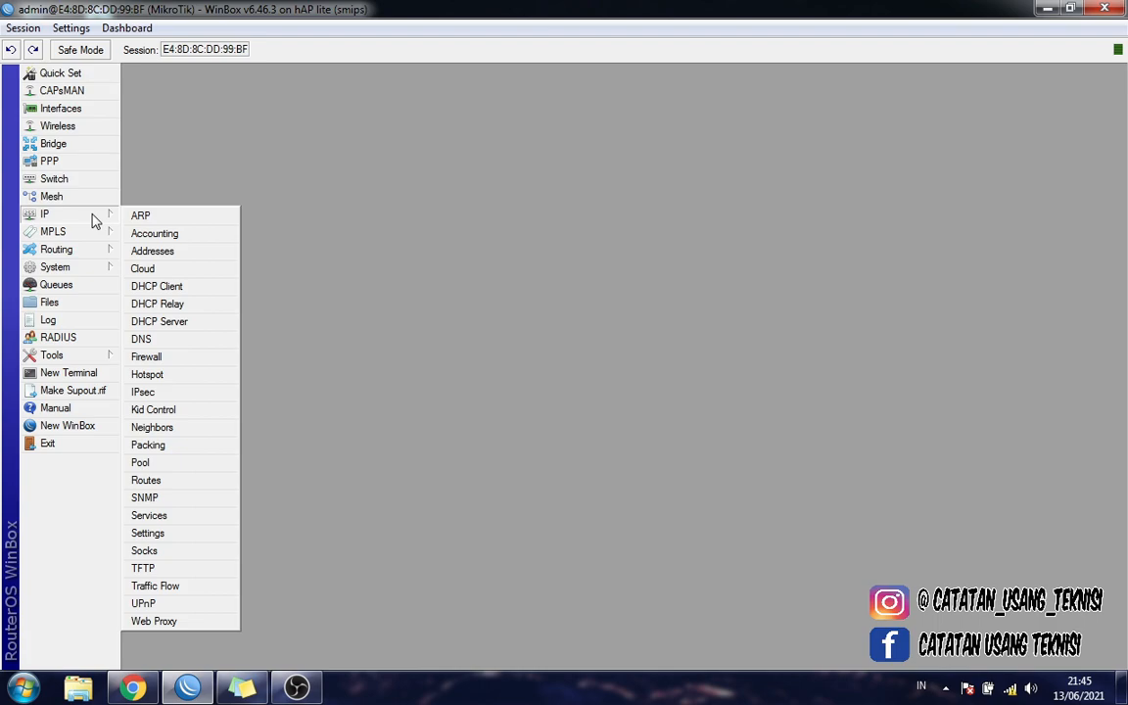
left_click(167, 287)
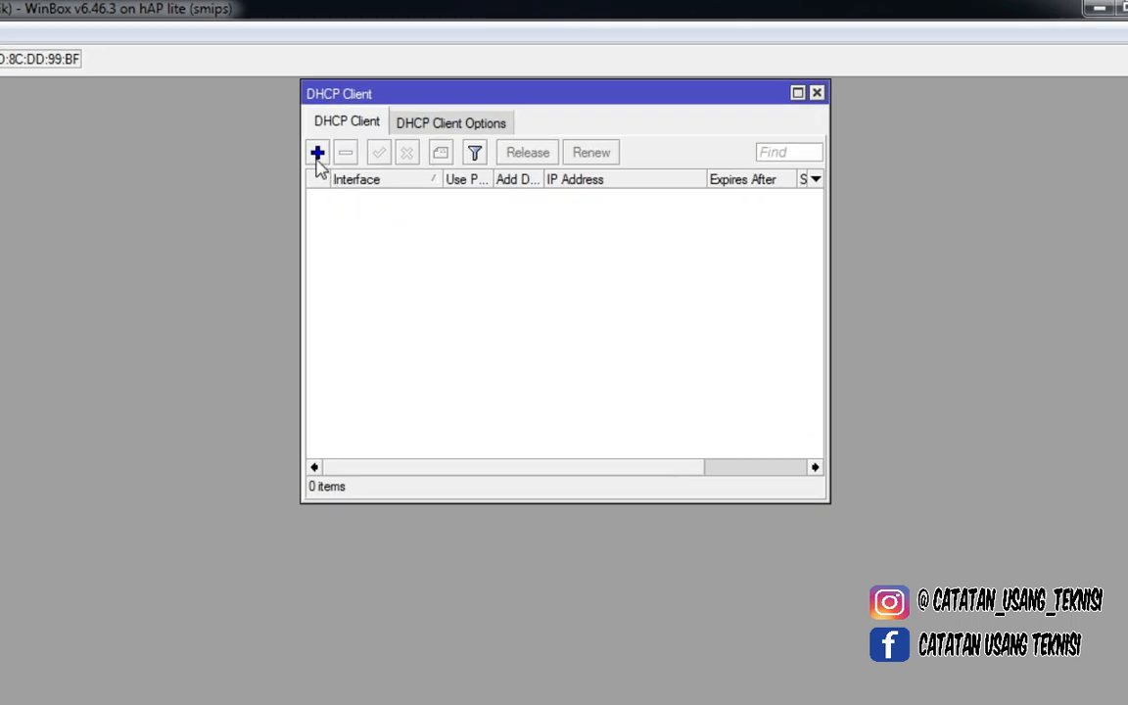
left_click(318, 153)
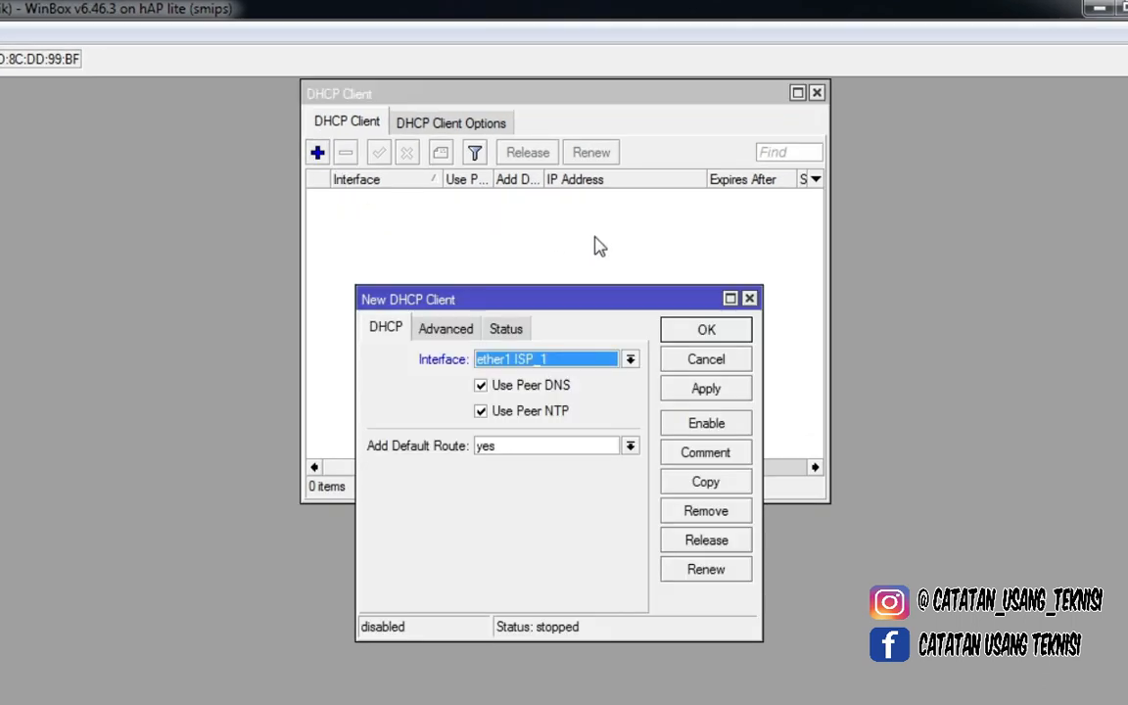
left_click(548, 359)
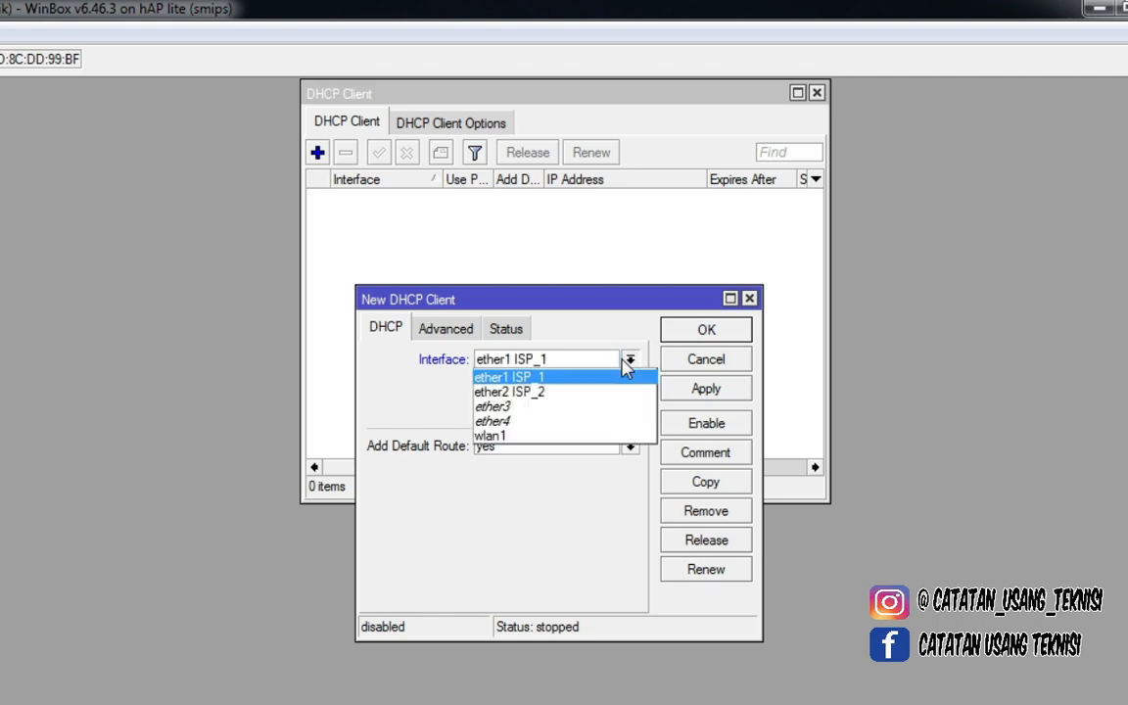
left_click(552, 378)
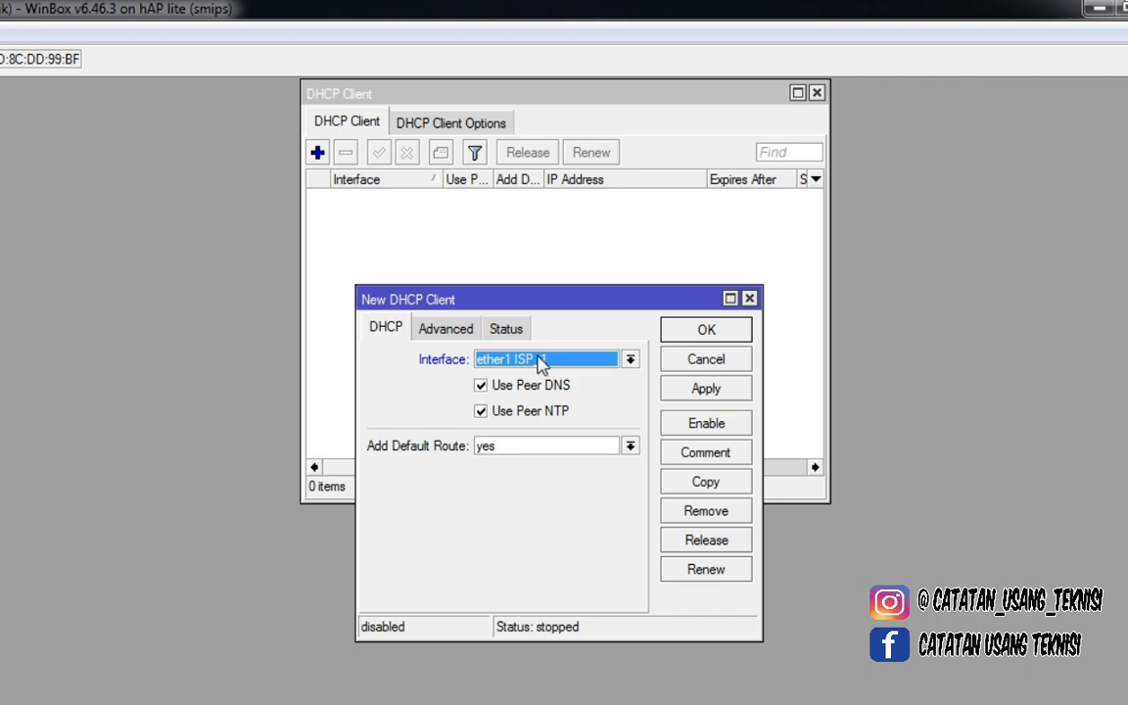
left_click(706, 391)
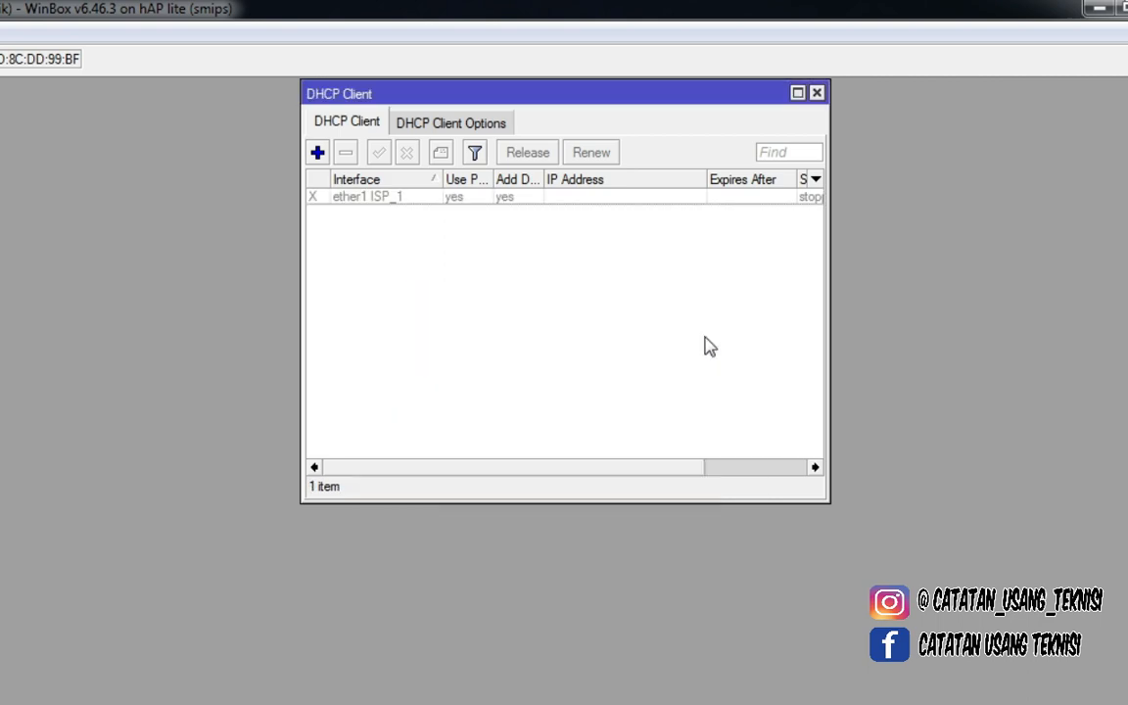
left_click(706, 333)
left_click(442, 199)
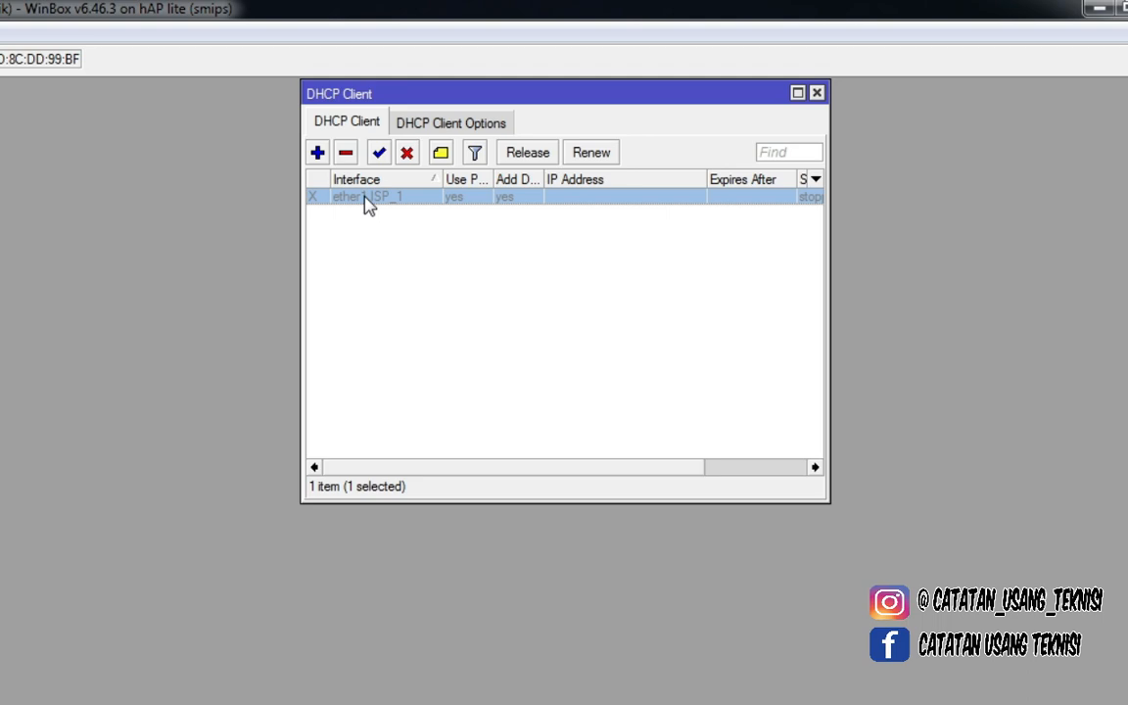
left_click(378, 153)
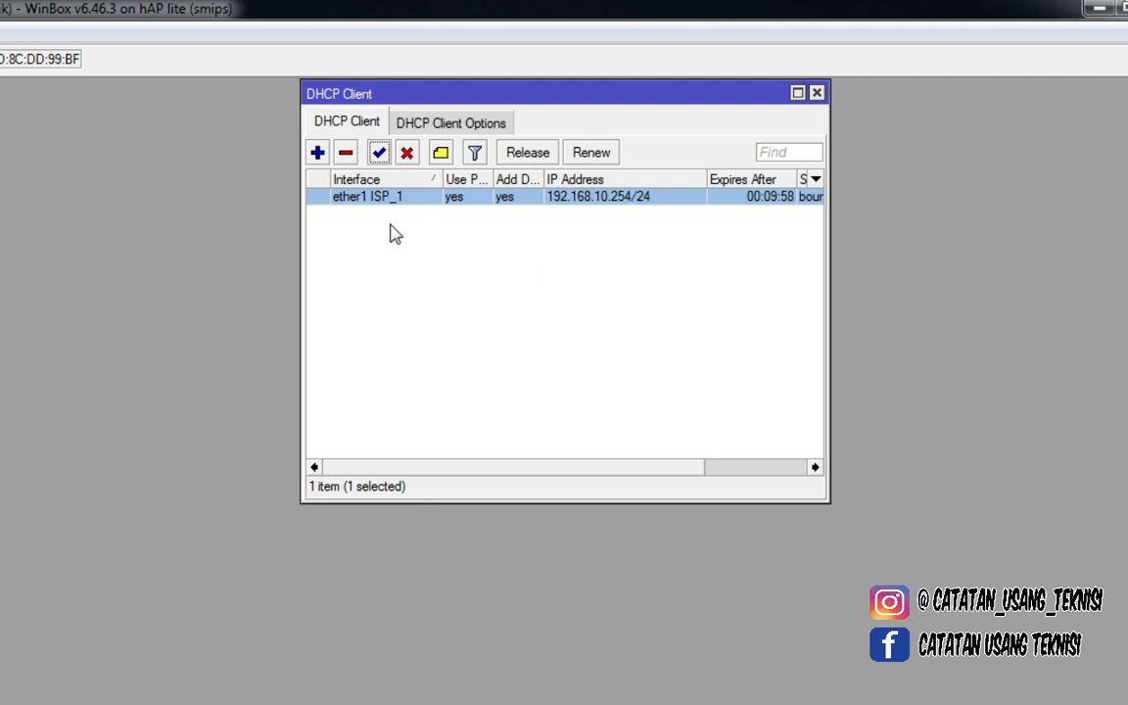
Add and enable a DHCP client on ether2 ISP_2 with peer DNS, peer NTP and default route on, then close the client list.
left_click(317, 152)
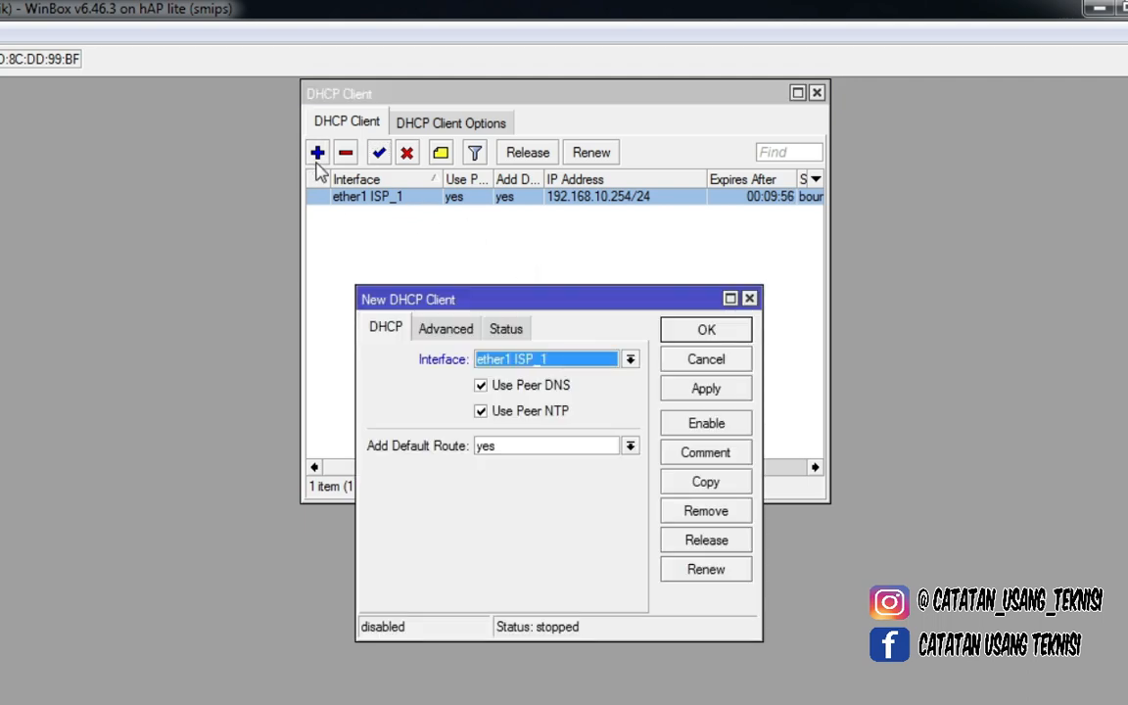
left_click(630, 358)
left_click(597, 391)
left_click(528, 362)
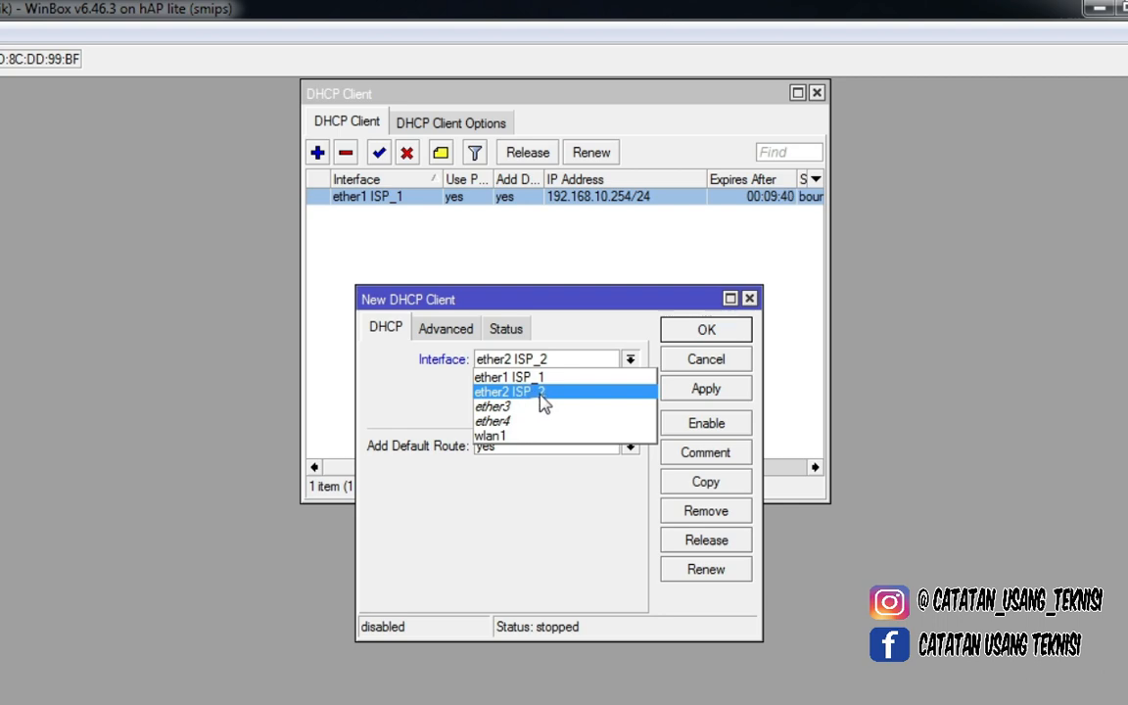
left_click(540, 394)
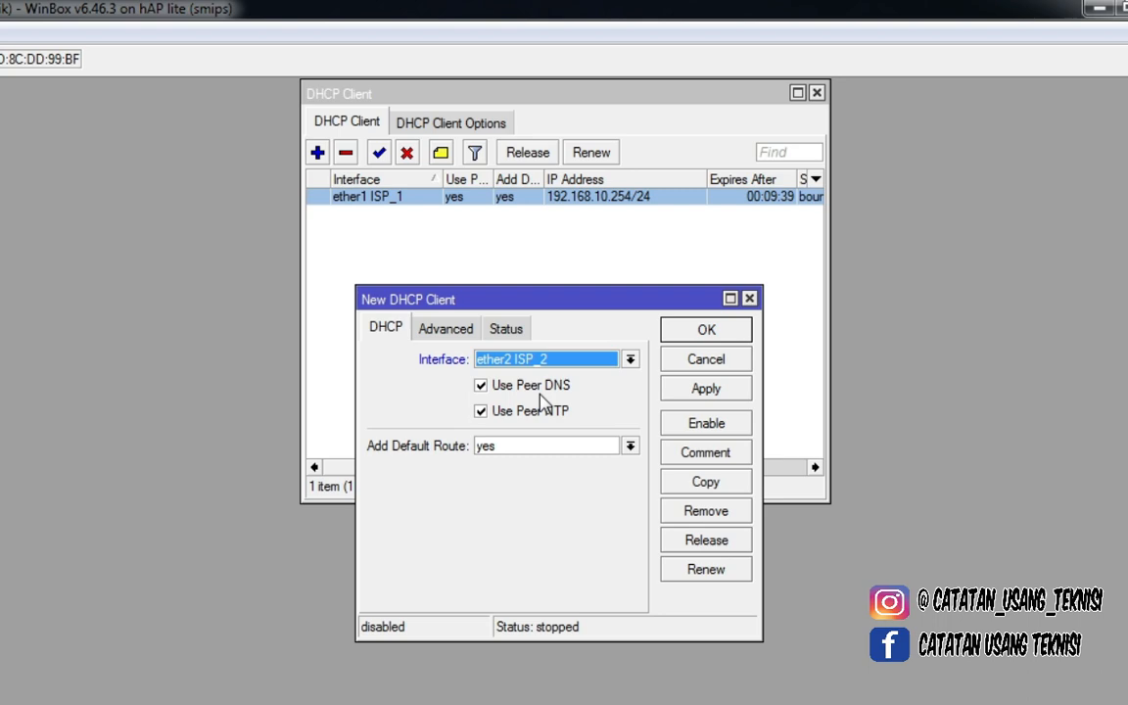
left_click(722, 391)
left_click(718, 366)
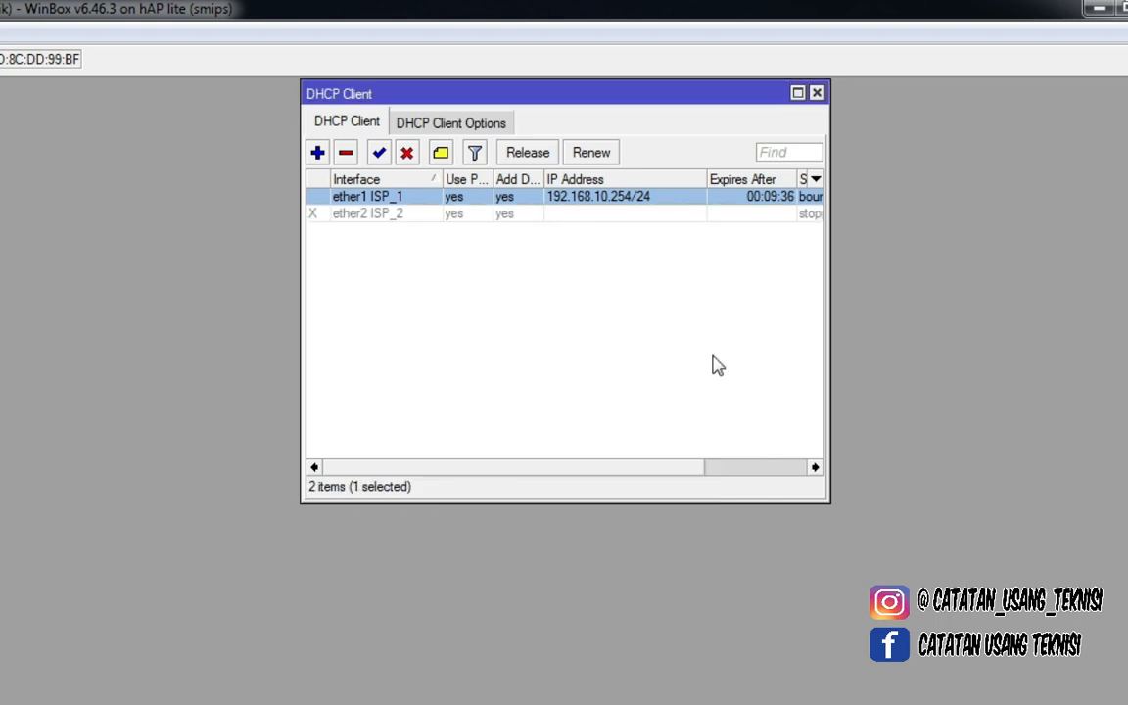
left_click(431, 215)
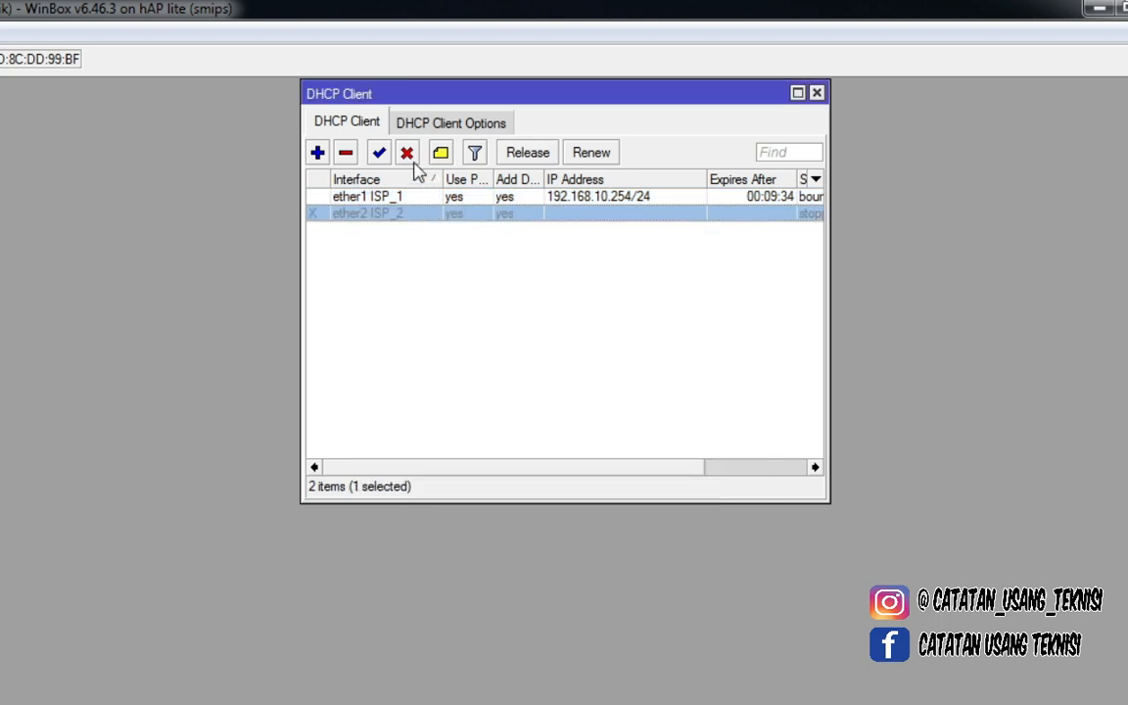
left_click(379, 154)
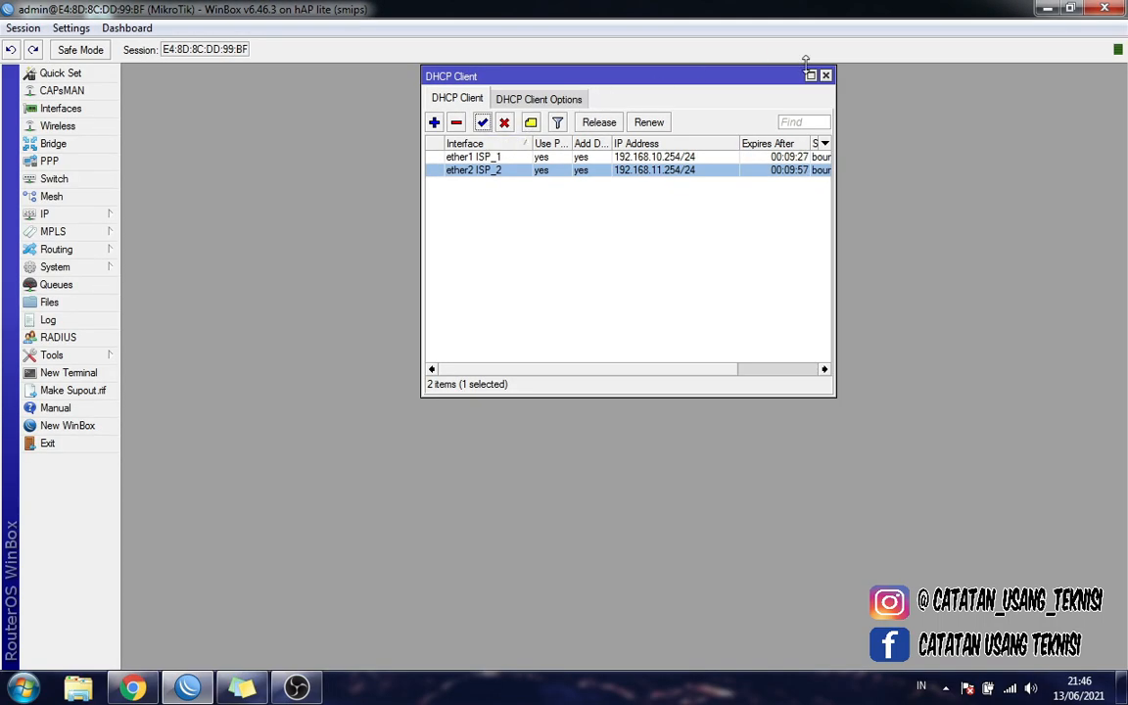
left_click(825, 76)
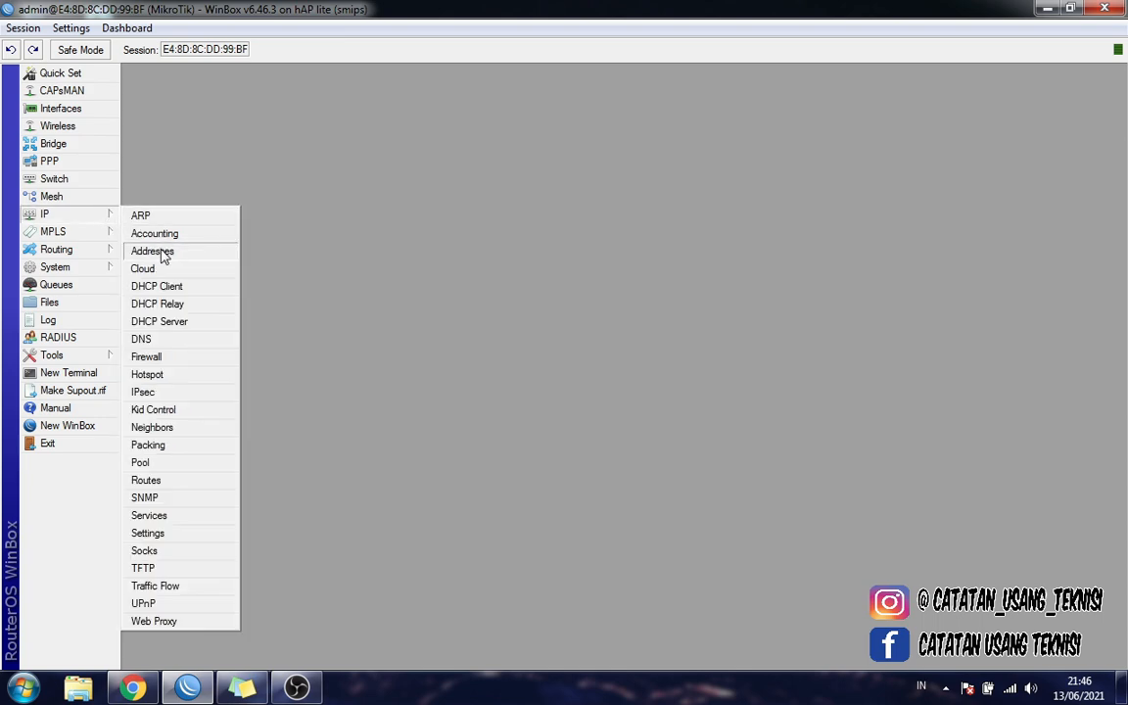
Examine the router's IP address list for the addresses and networks assigned to ether1 ISP_1 and ether2 ISP_2, and close it.
left_click(154, 251)
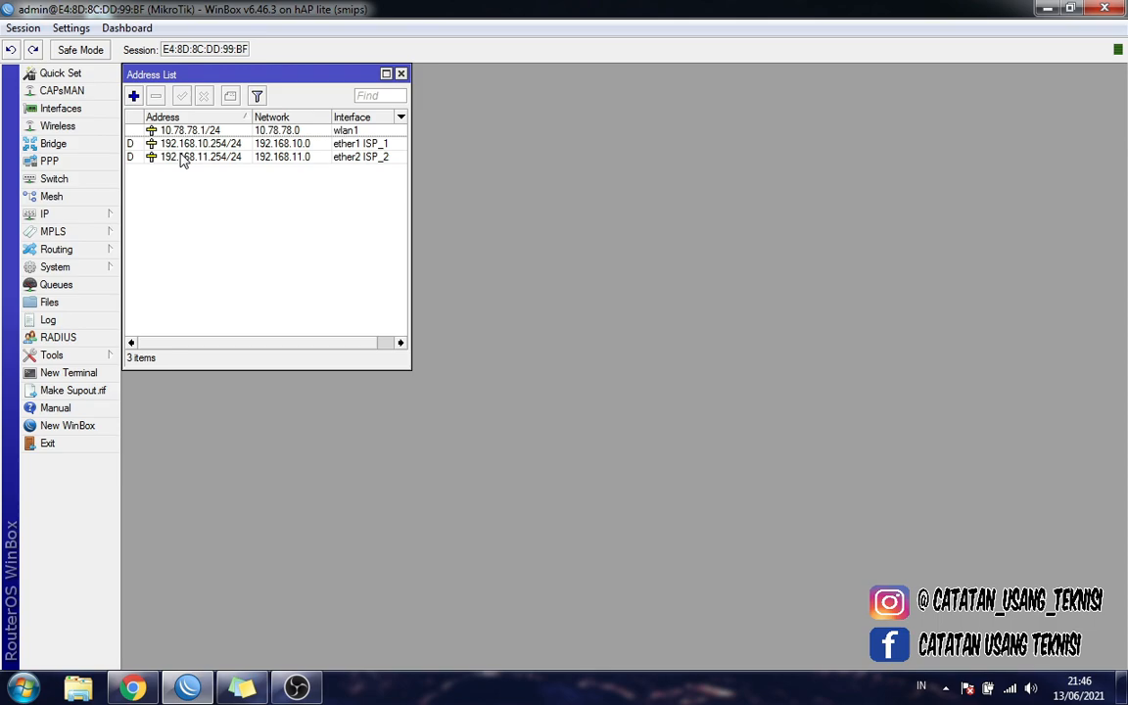
left_click(229, 118)
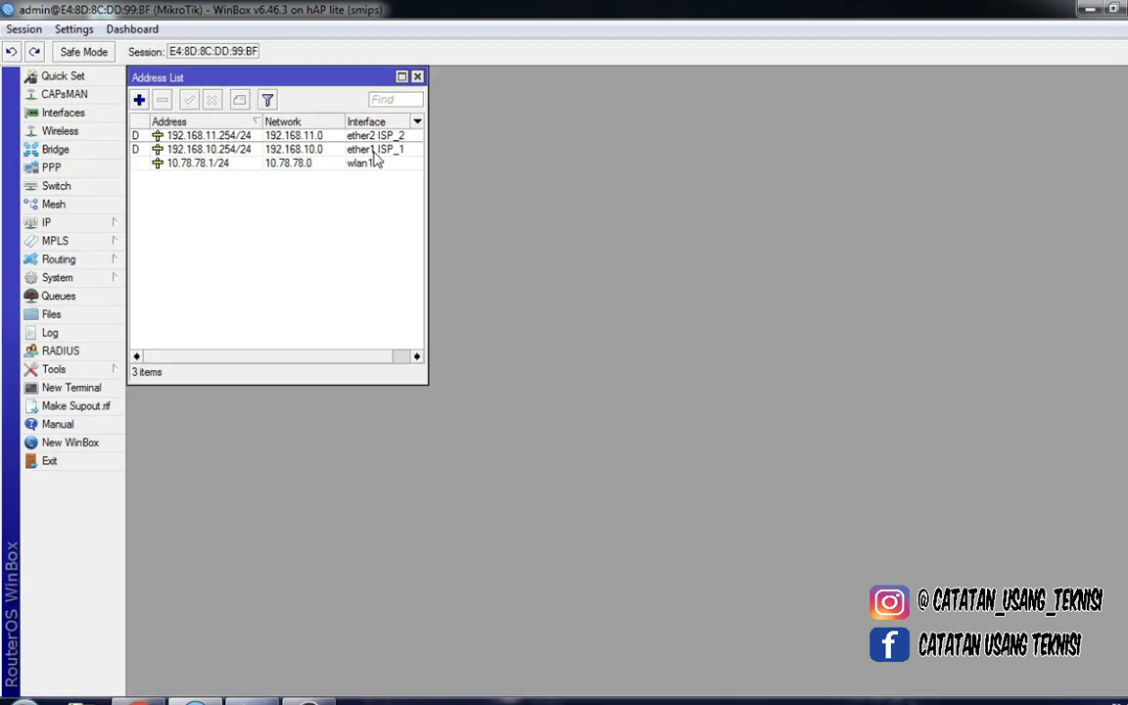
left_click(374, 151)
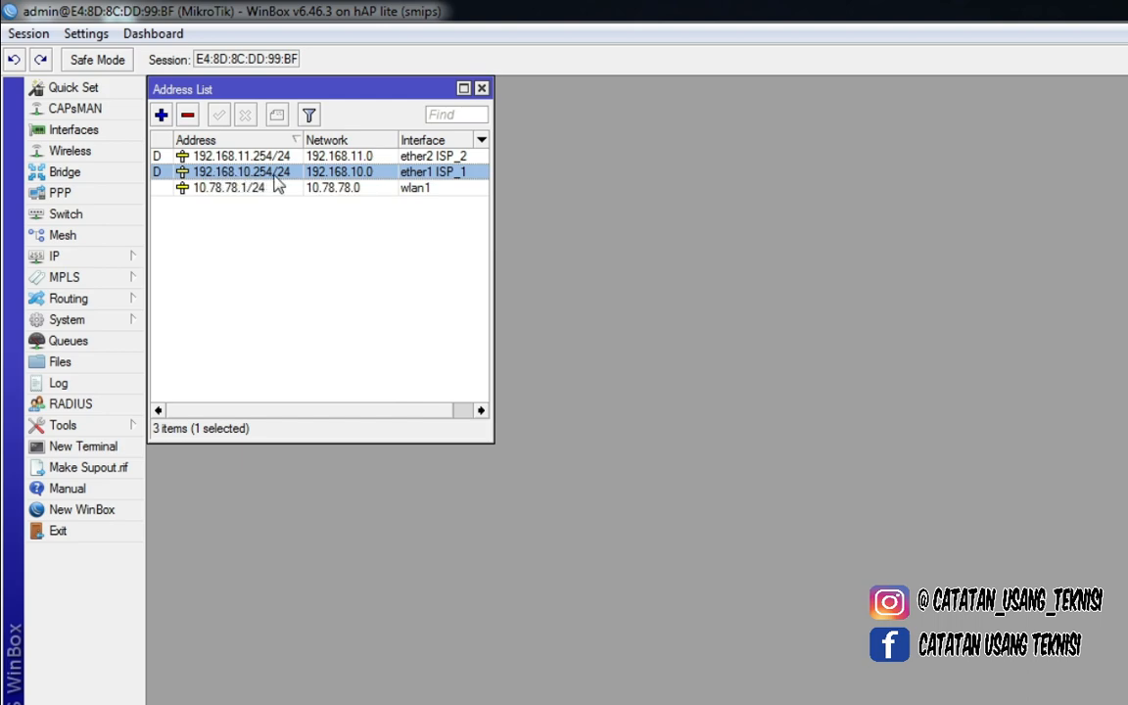
left_click(200, 159)
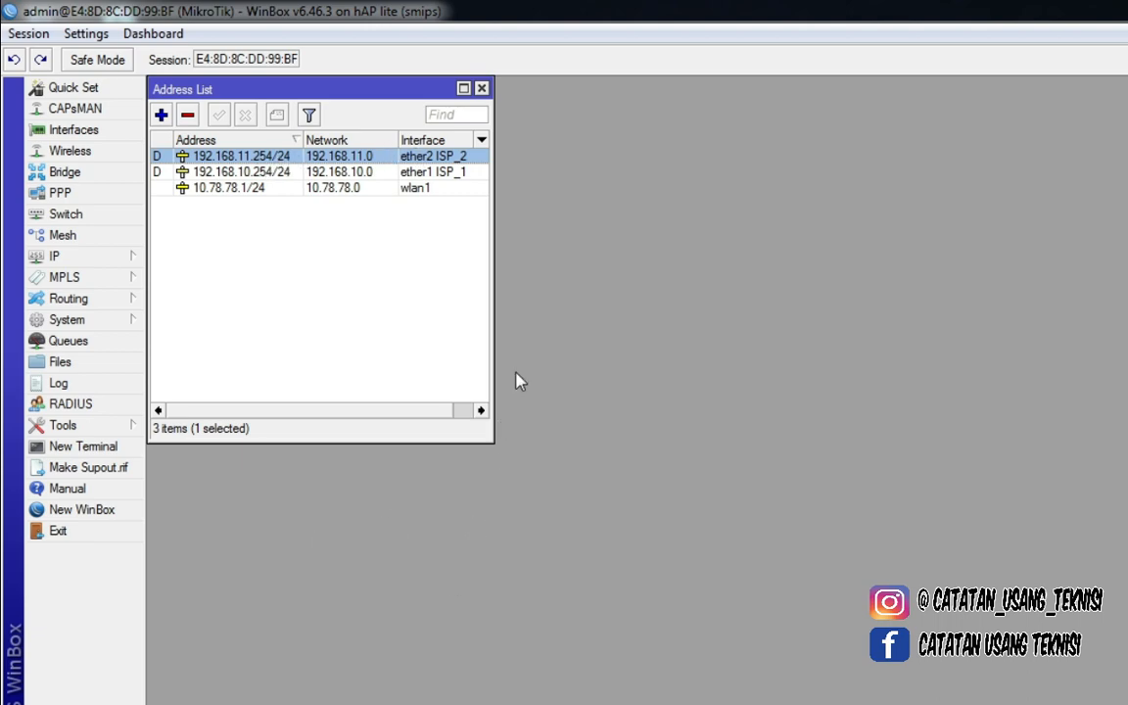
left_click(301, 168)
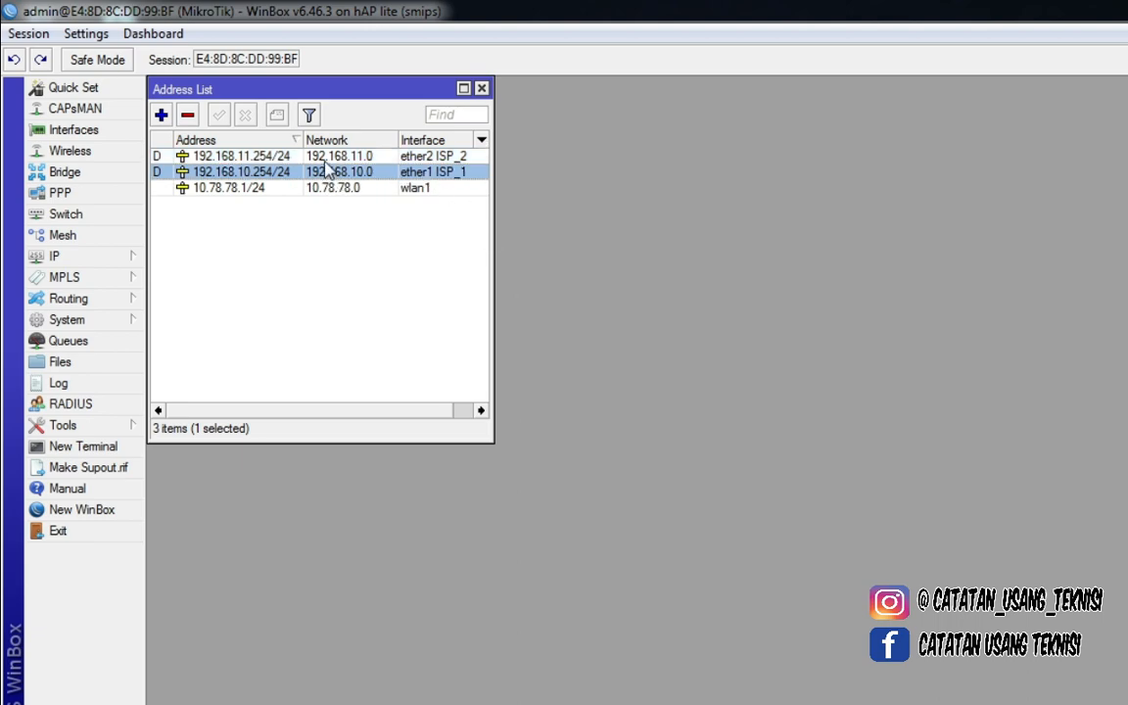
left_click(296, 157)
left_click(326, 173)
left_click(329, 156)
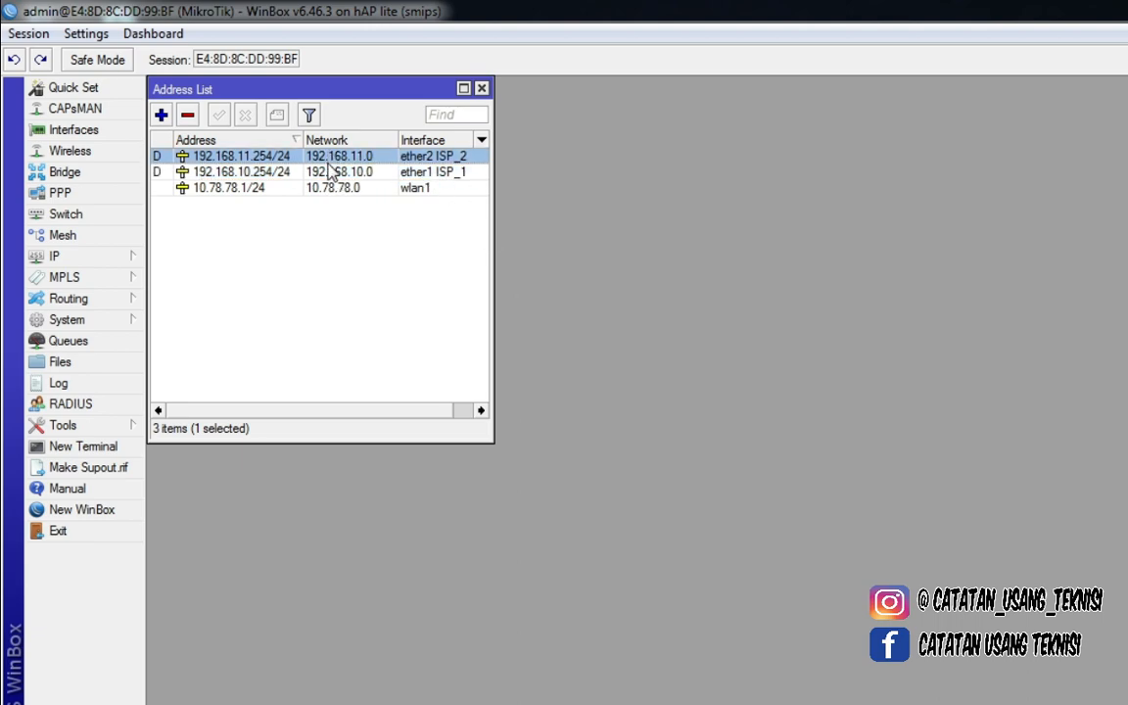
left_click(327, 171)
left_click(339, 156)
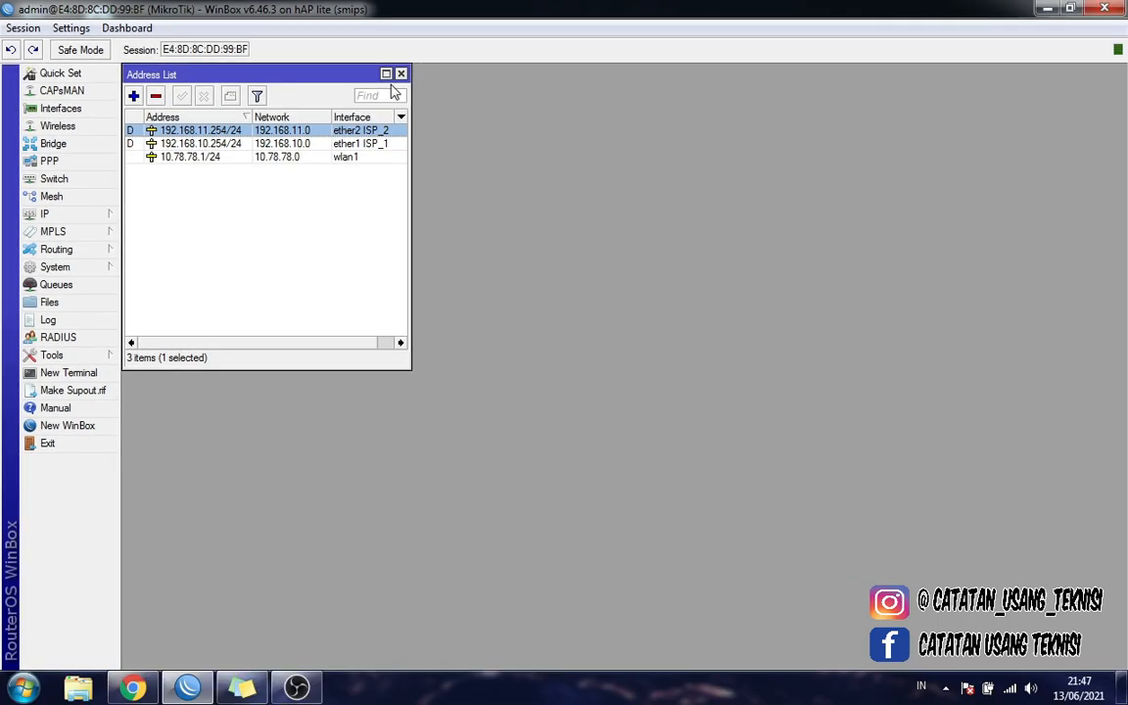
left_click(400, 74)
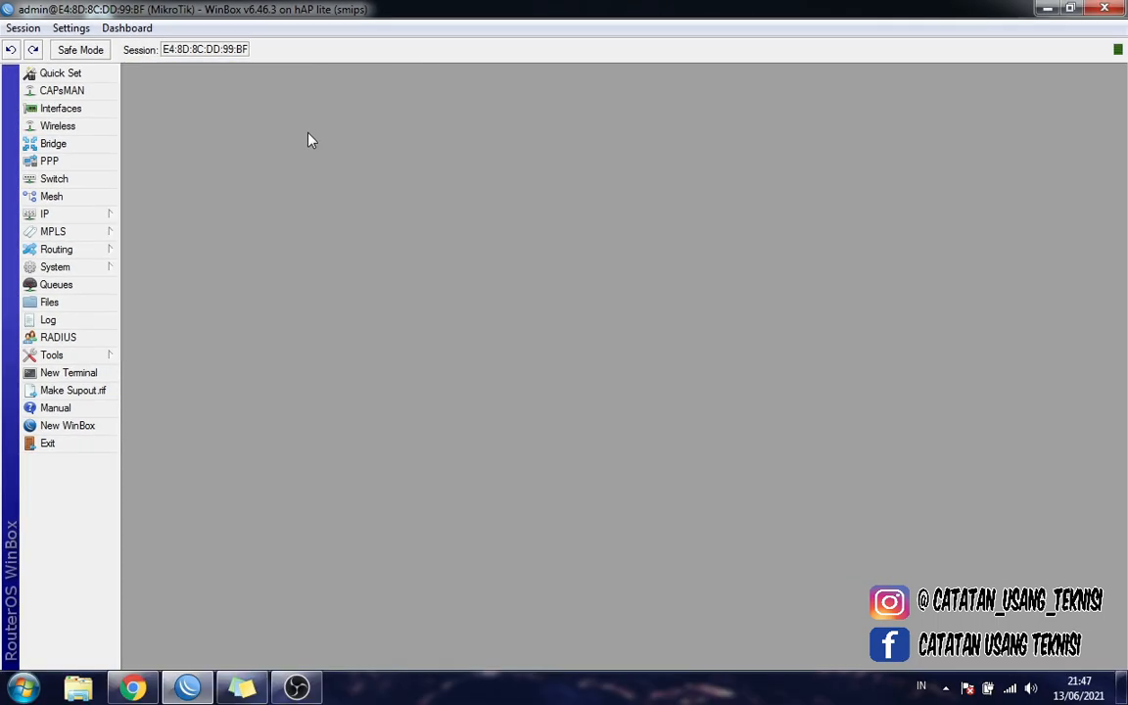
Review the router's DNS servers and remote request setting, and accept the DNS settings as they are.
left_click(61, 217)
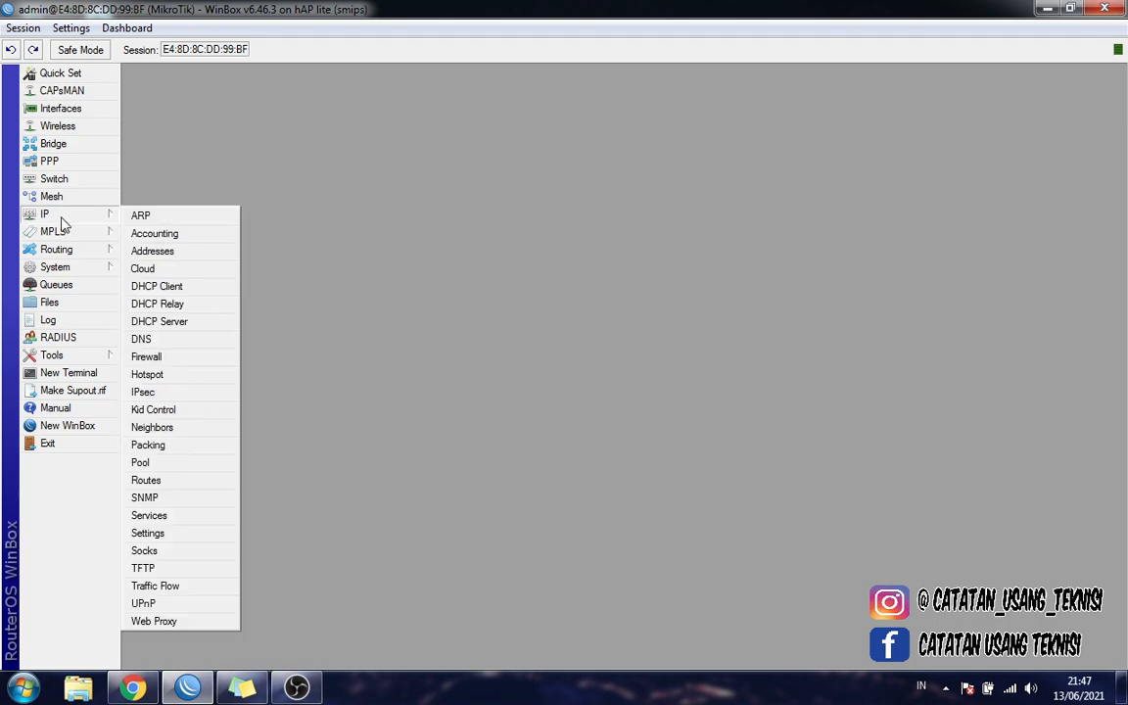
left_click(207, 339)
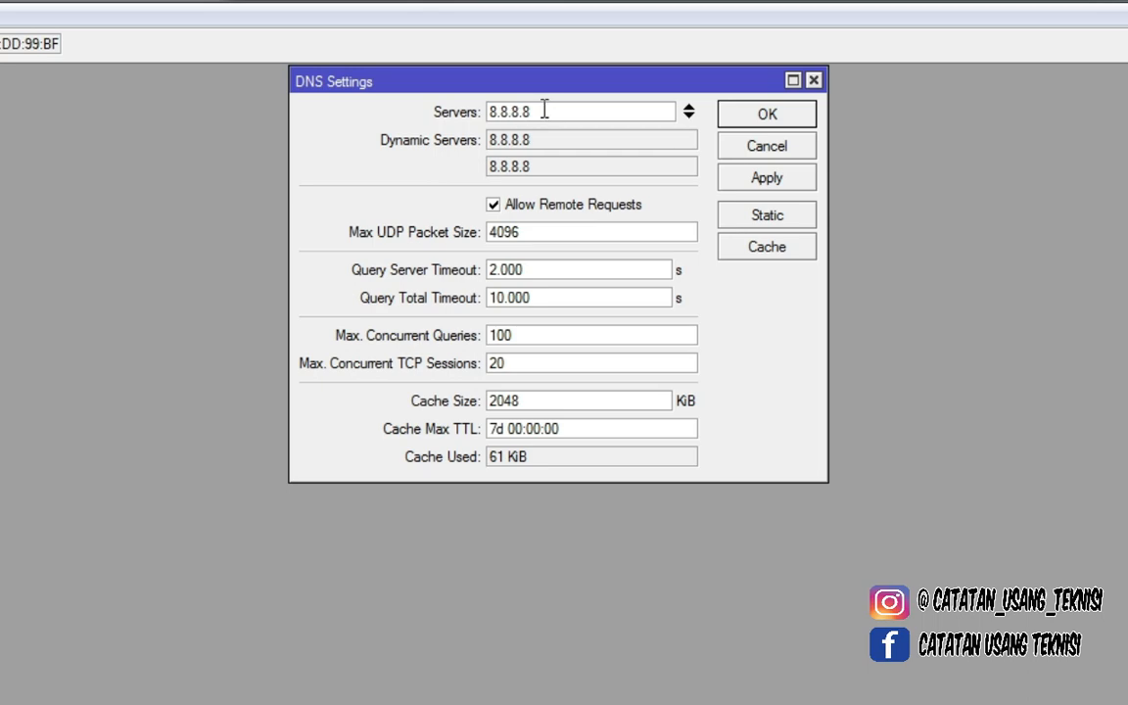
left_click_drag(565, 113, 484, 116)
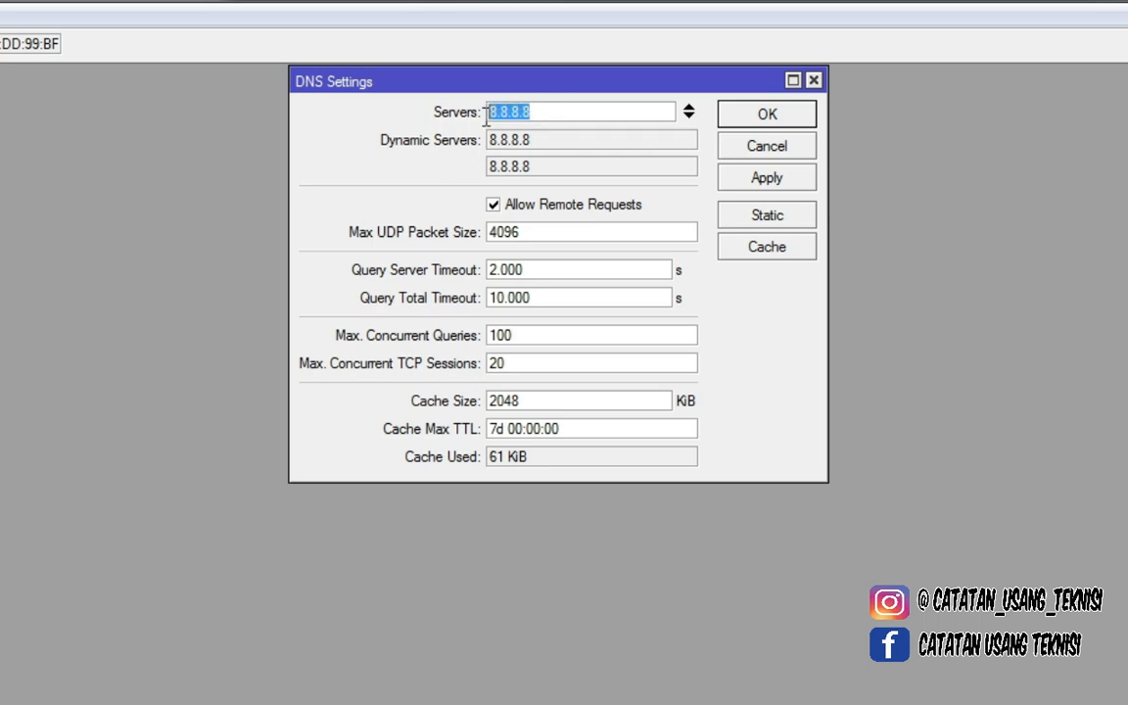
left_click(557, 116)
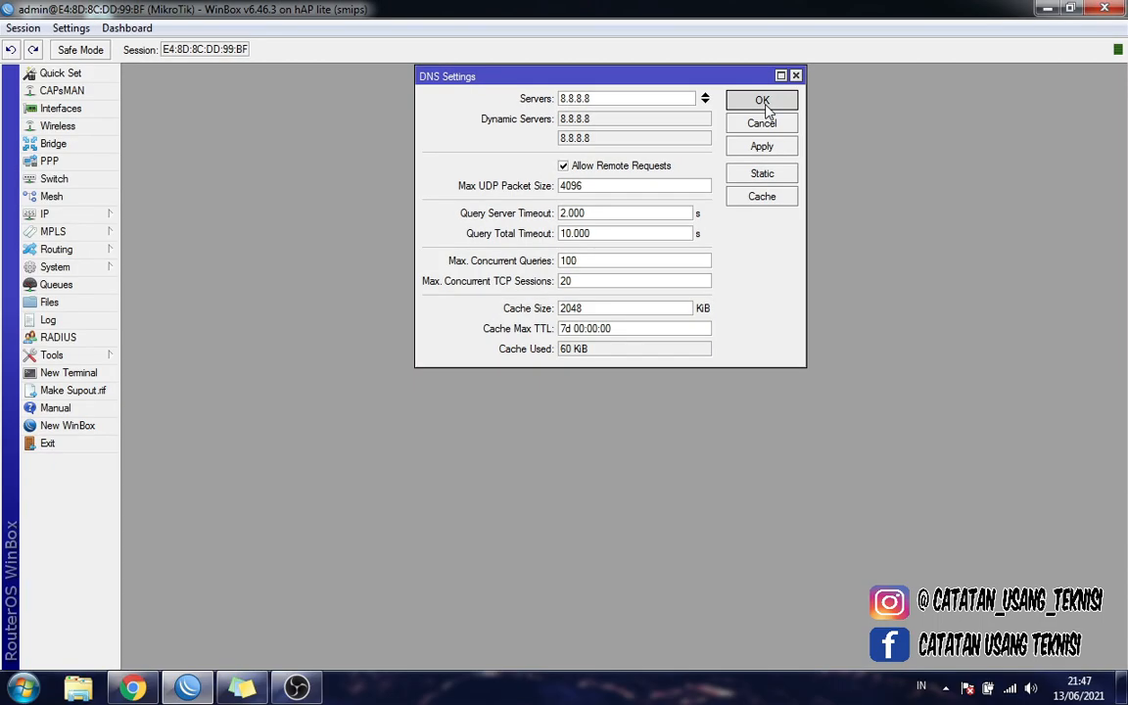
left_click(768, 116)
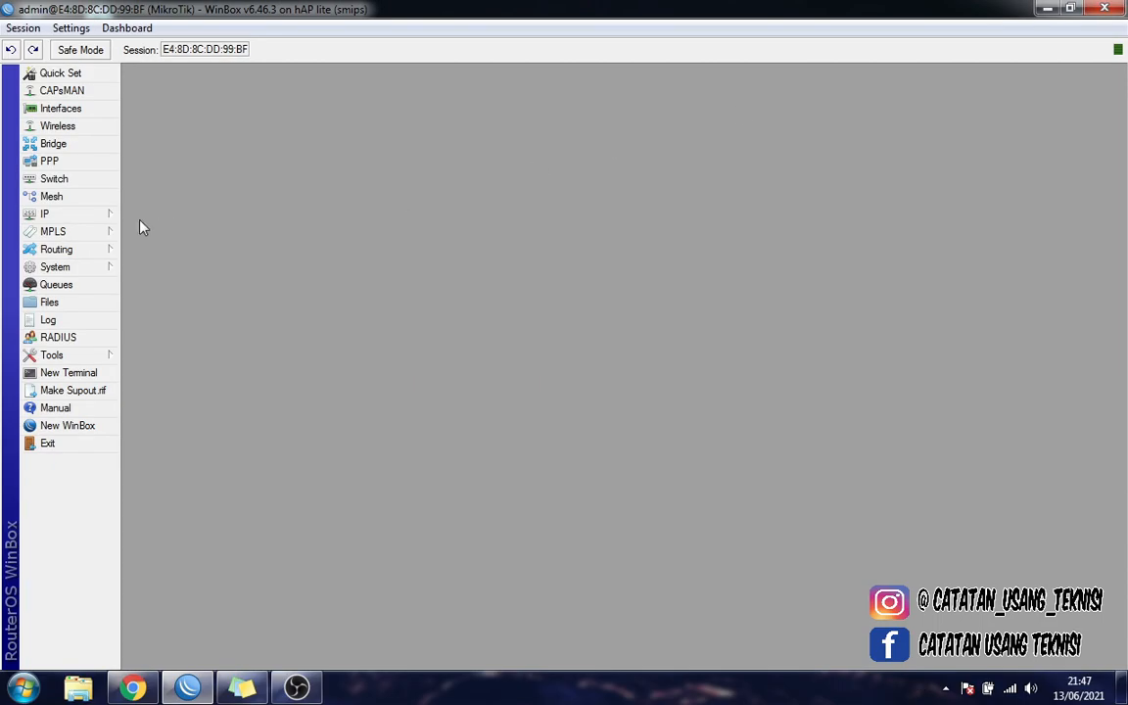
Examine the masquerade rules in the firewall's NAT table.
left_click(70, 217)
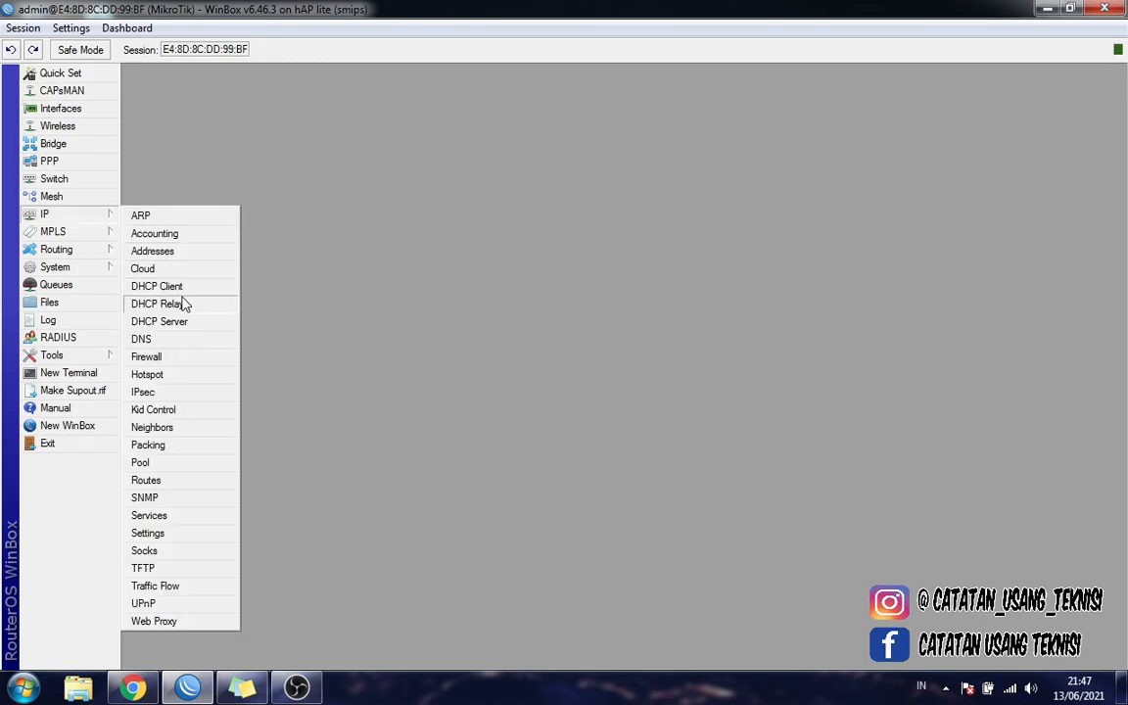
left_click(180, 357)
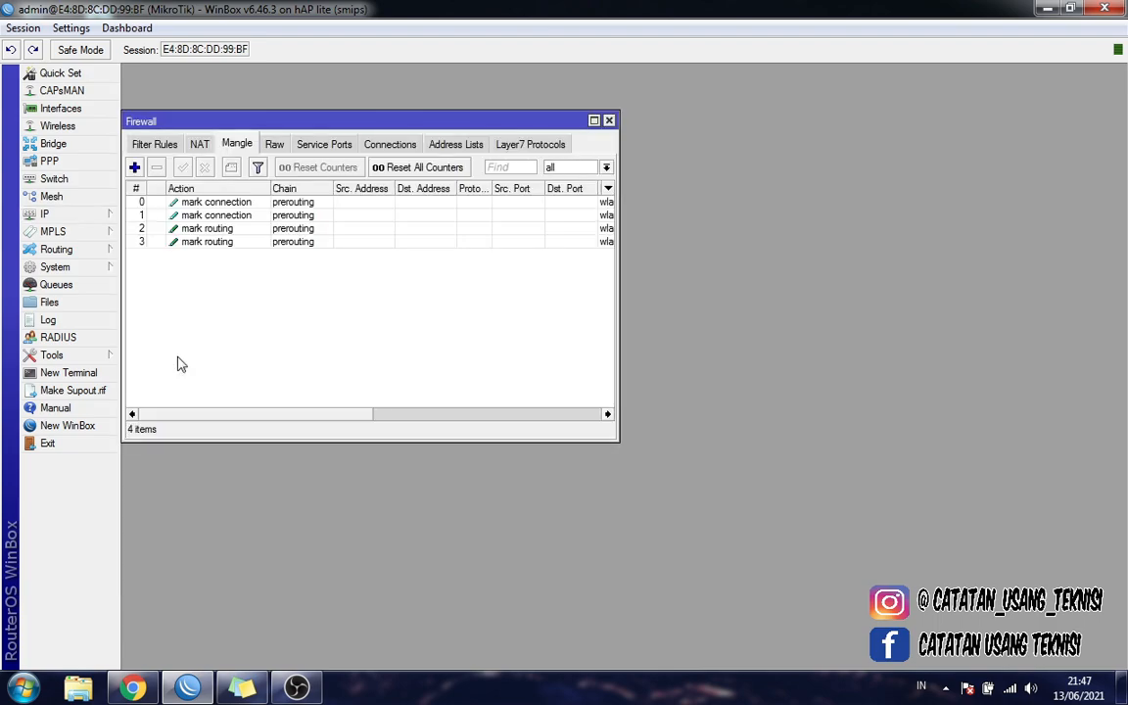
left_click(203, 145)
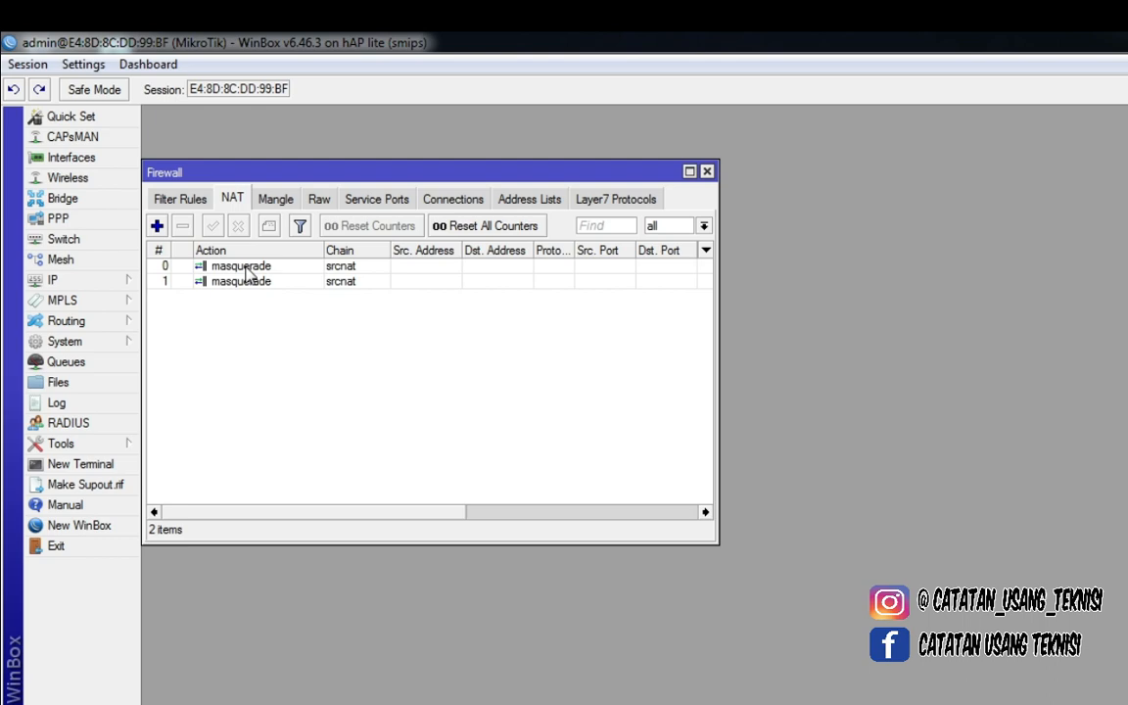
left_click(247, 267)
left_click(252, 284)
left_click(251, 267)
left_click(250, 282)
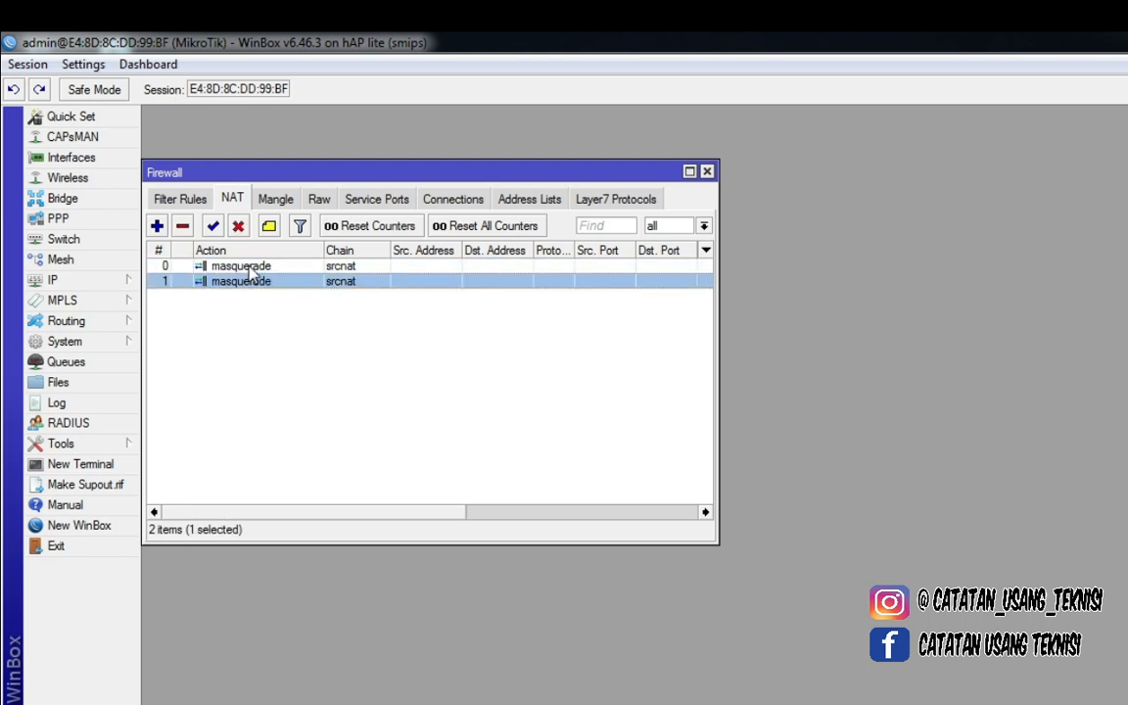
left_click(250, 266)
left_click(252, 282)
Inspect the first NAT rule's chain, out interface and action settings.
left_click(252, 266)
double_click(253, 265)
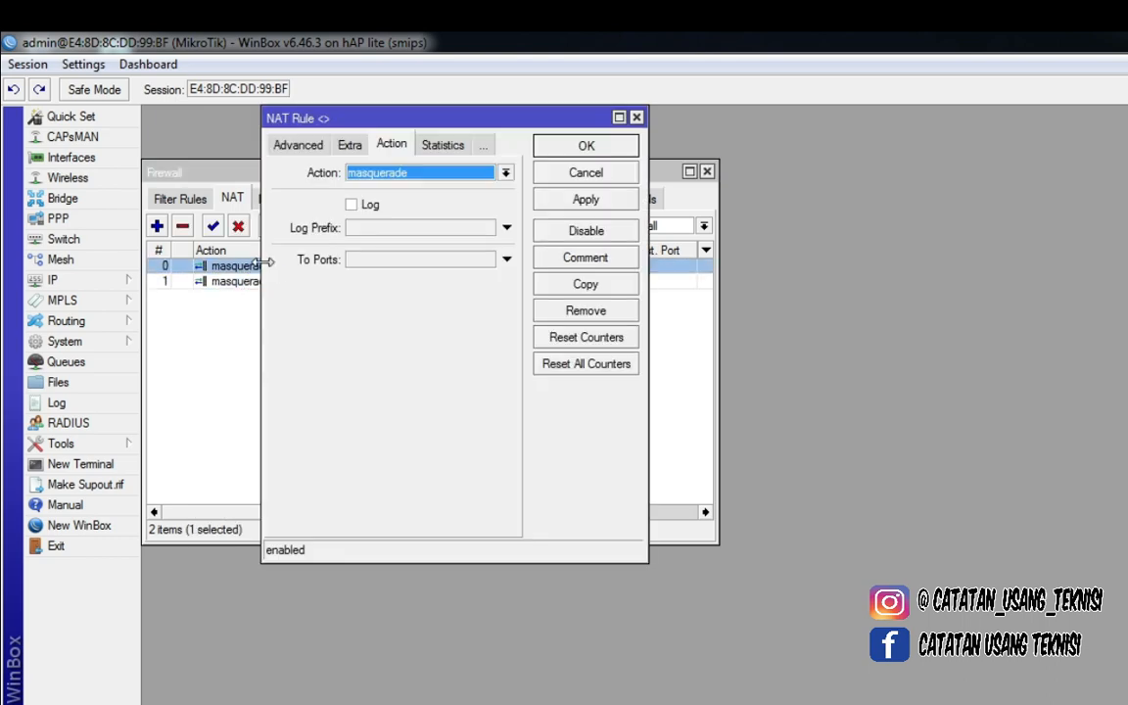
left_click(284, 145)
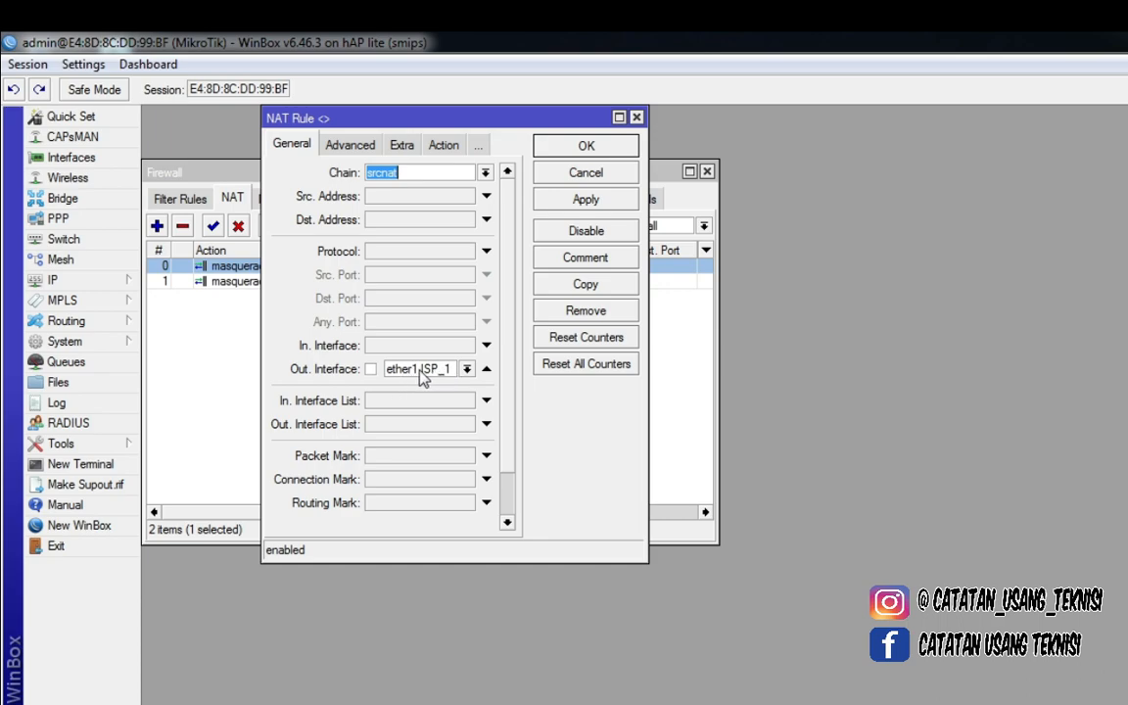
left_click(455, 147)
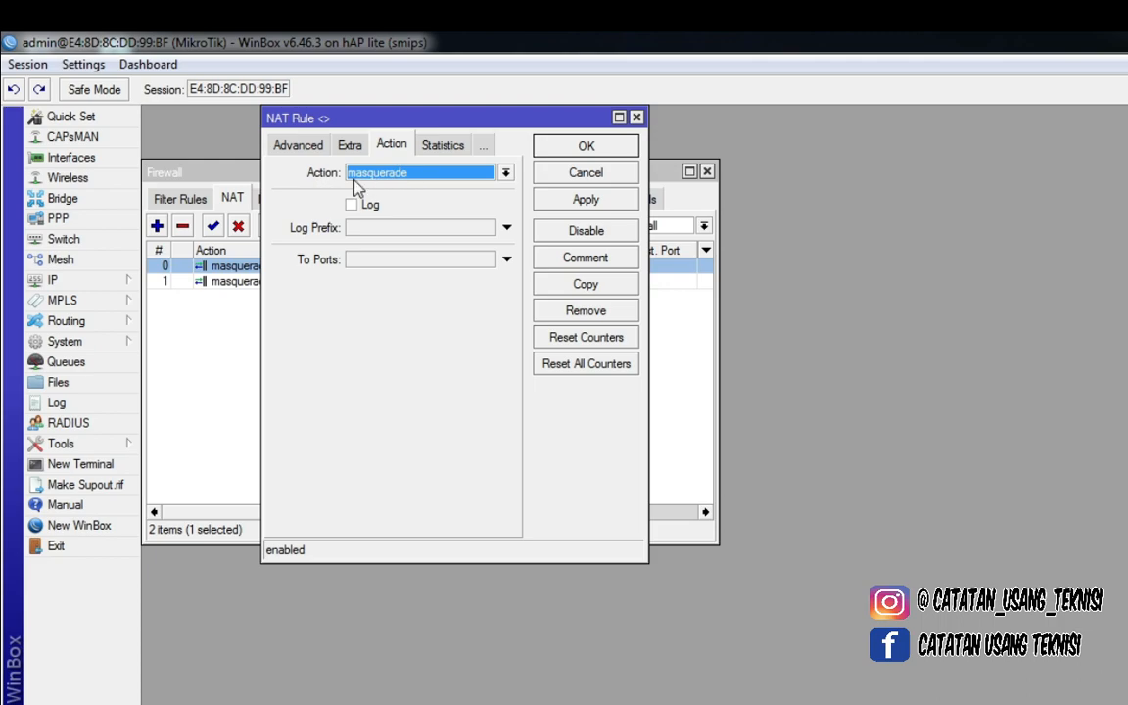
Accept the first NAT rule as it is, and inspect the second rule's chain, out interface and action before accepting it too.
left_click(569, 204)
left_click(585, 147)
double_click(223, 288)
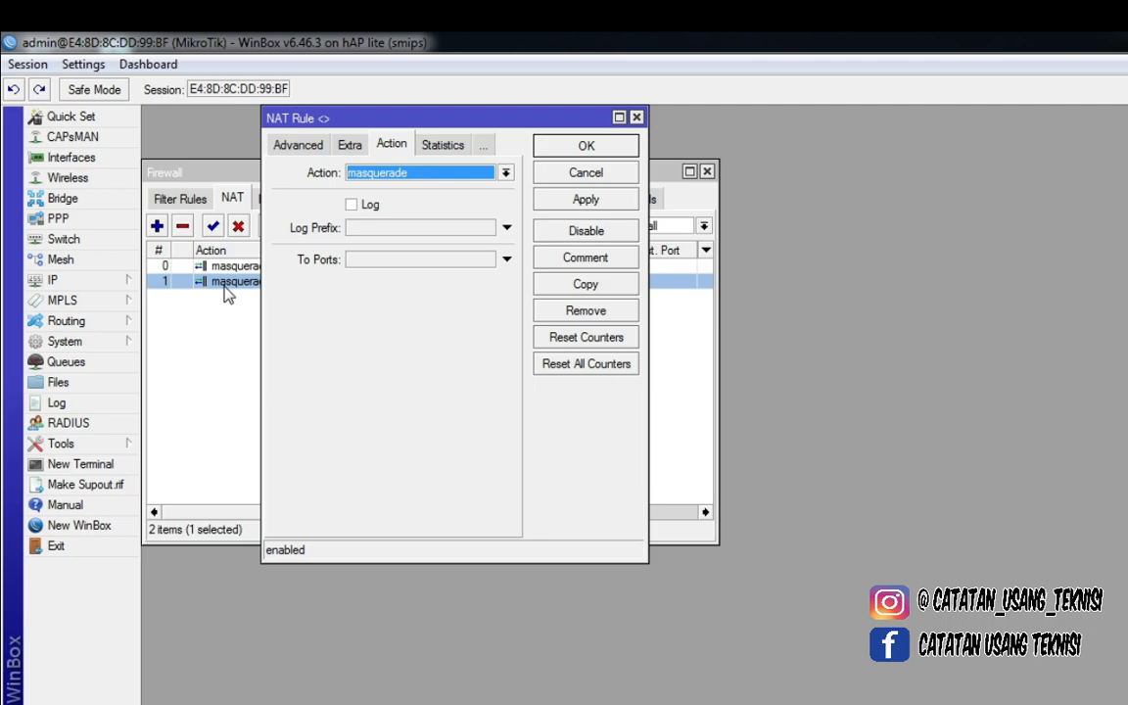
left_click(275, 144)
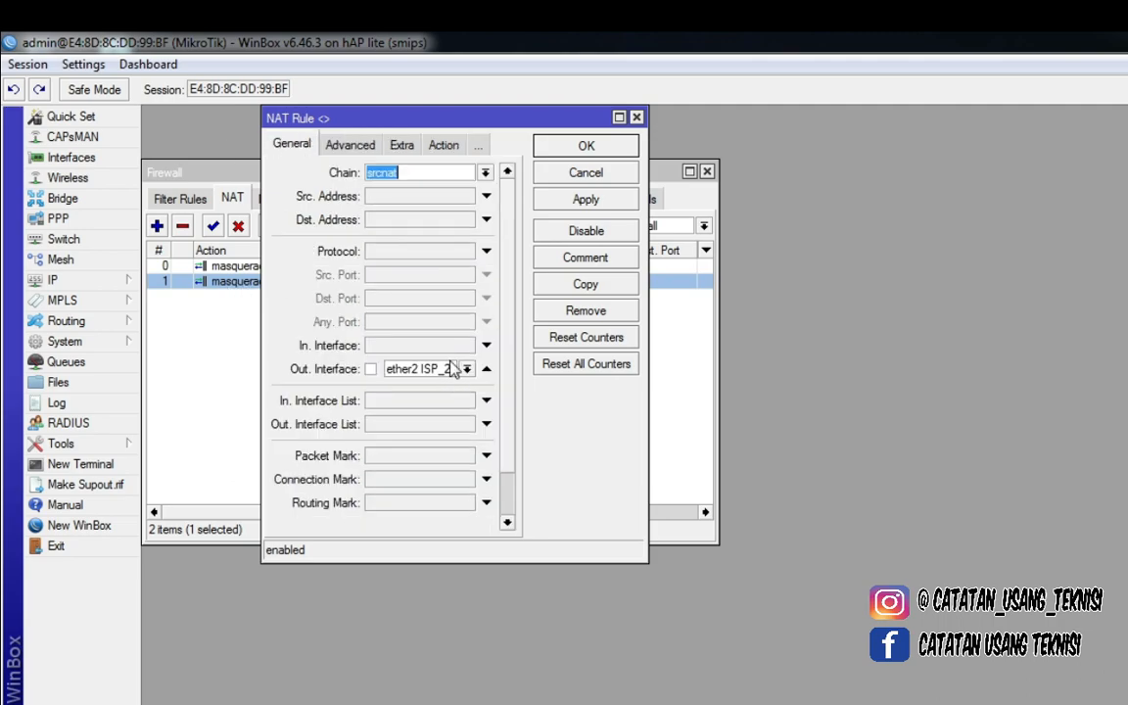
left_click(448, 149)
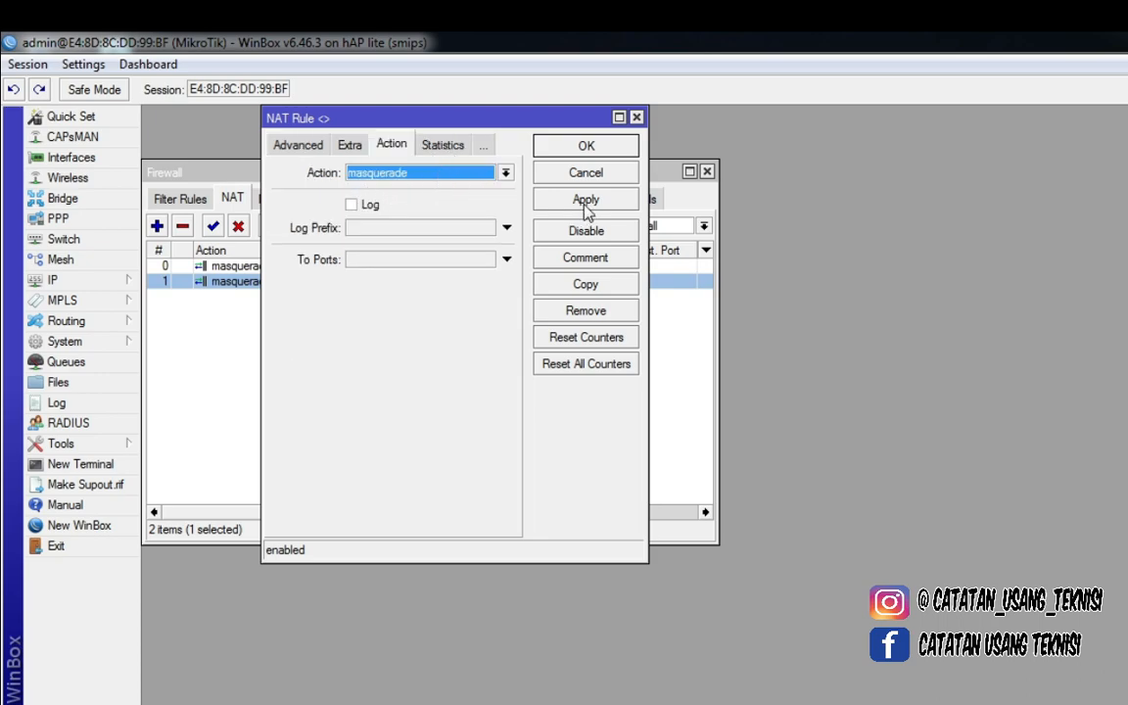
left_click(588, 149)
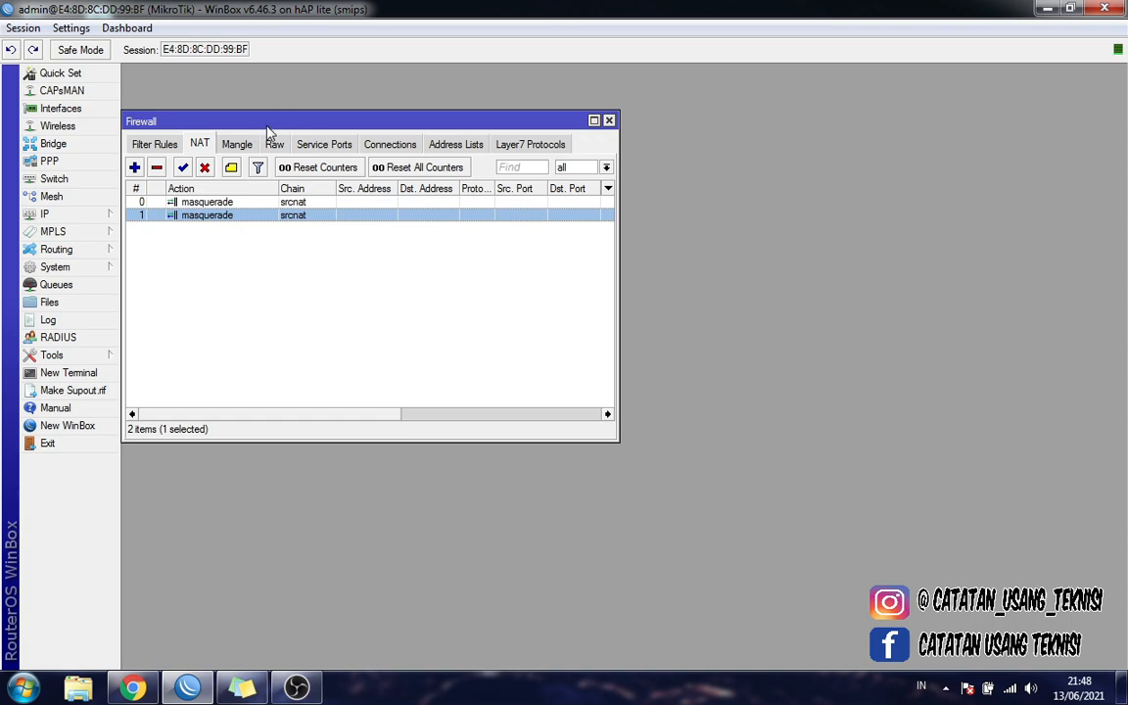
Examine the mark connection and mark routing rules in the firewall's mangle table, and close the firewall window.
left_click(217, 140)
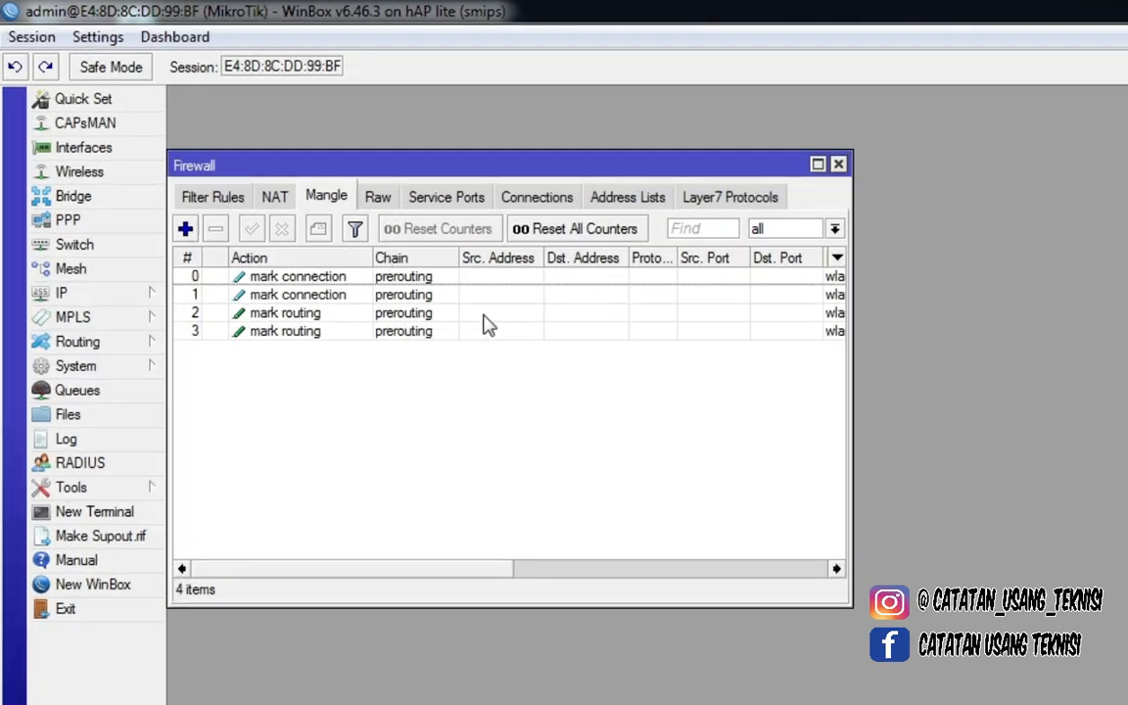
left_click(335, 277)
left_click(335, 295)
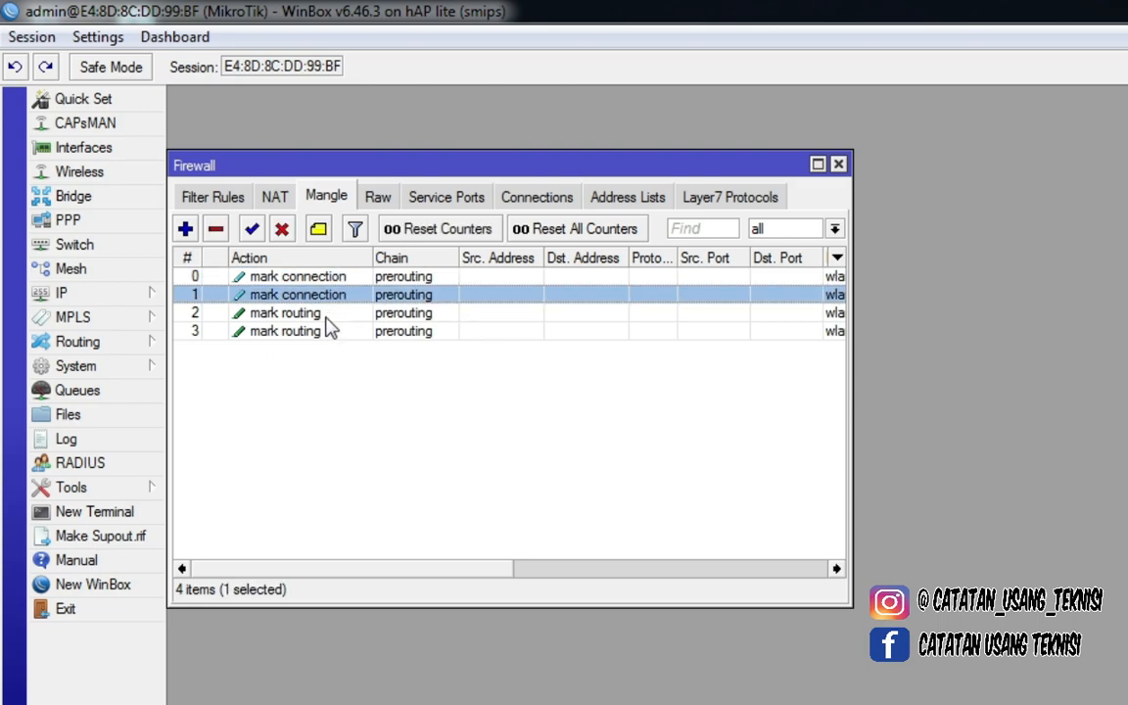
left_click(329, 318)
left_click(328, 329)
left_click(329, 311)
left_click(331, 294)
left_click(333, 279)
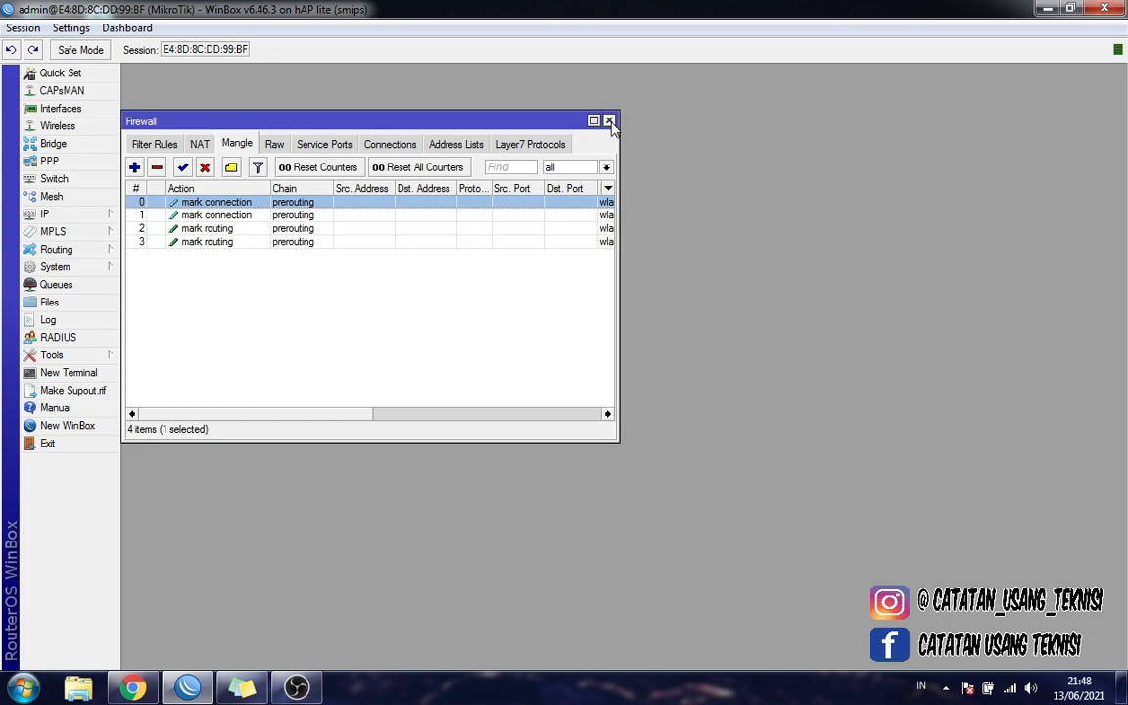
left_click(199, 144)
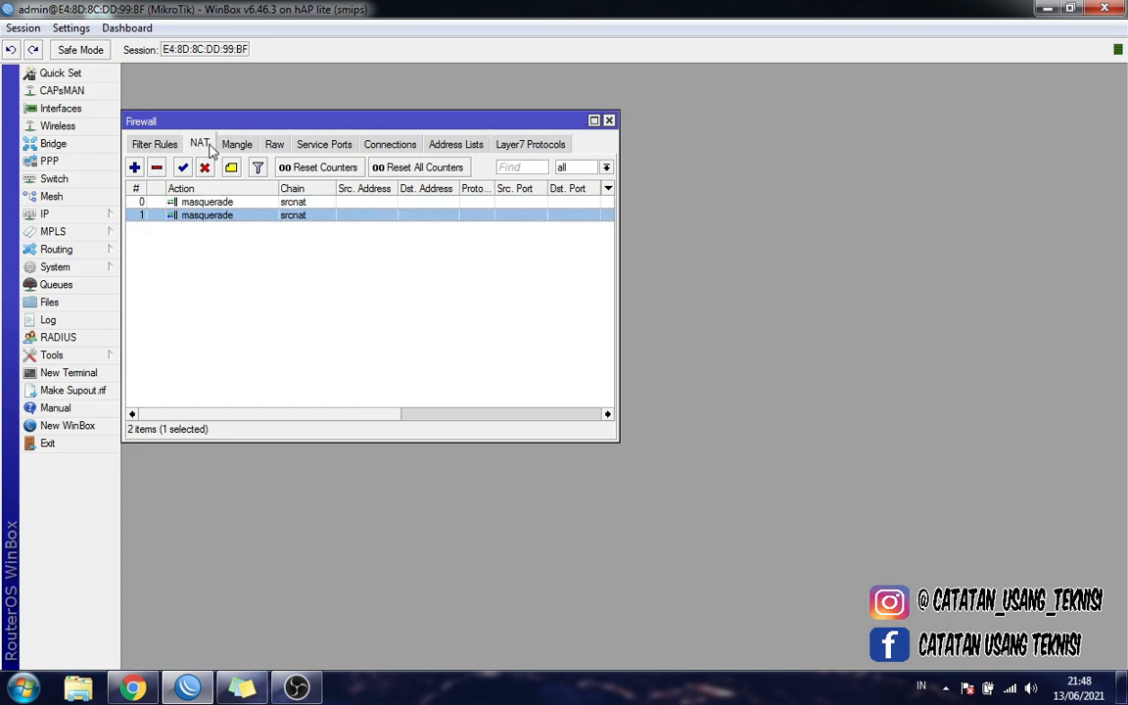
left_click(222, 144)
left_click(608, 120)
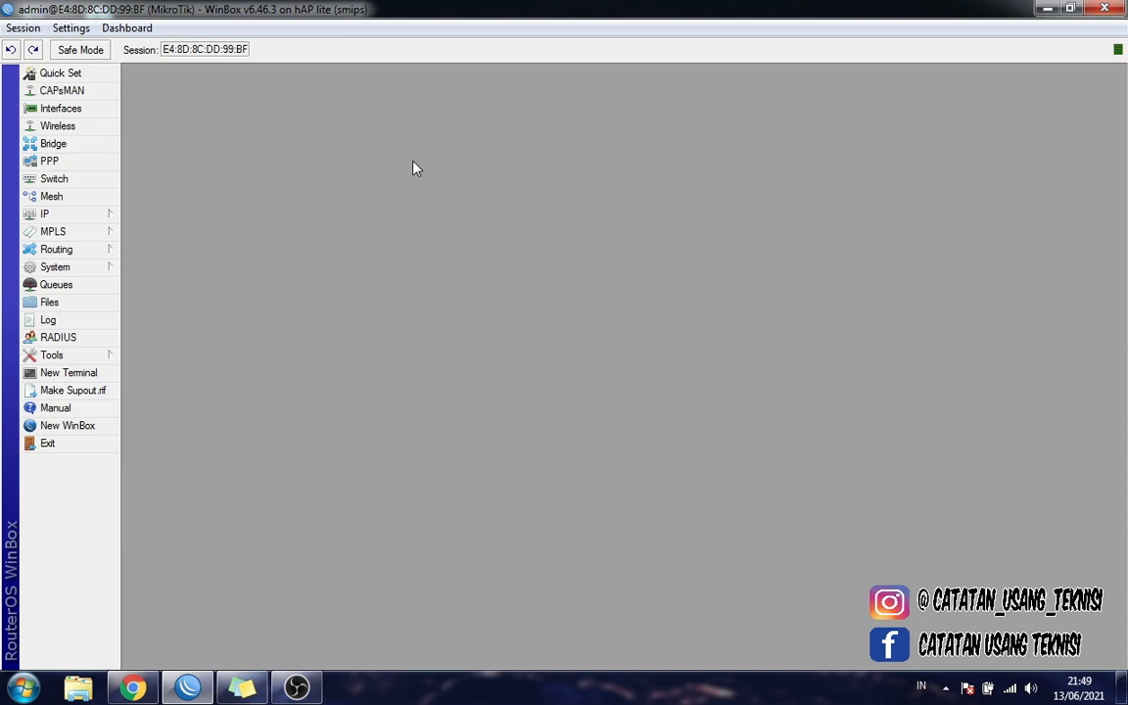
Inspect the gateway of the ether1 ISP_1 default route in the router's IP route list.
left_click(96, 221)
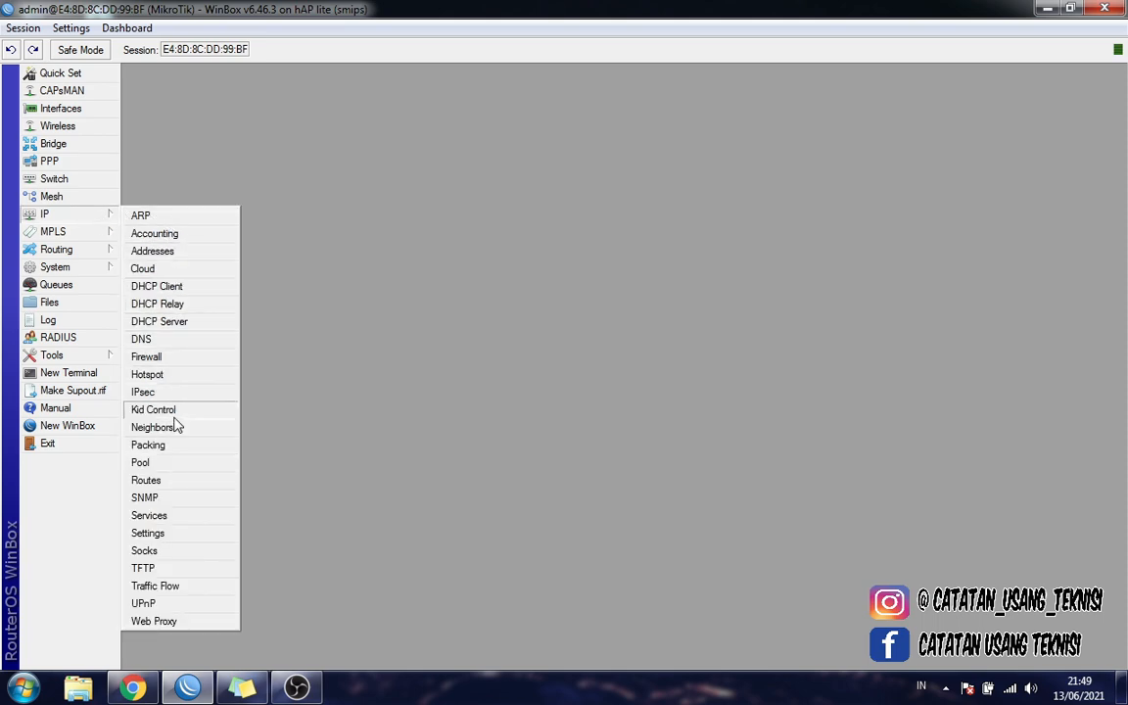
left_click(363, 210)
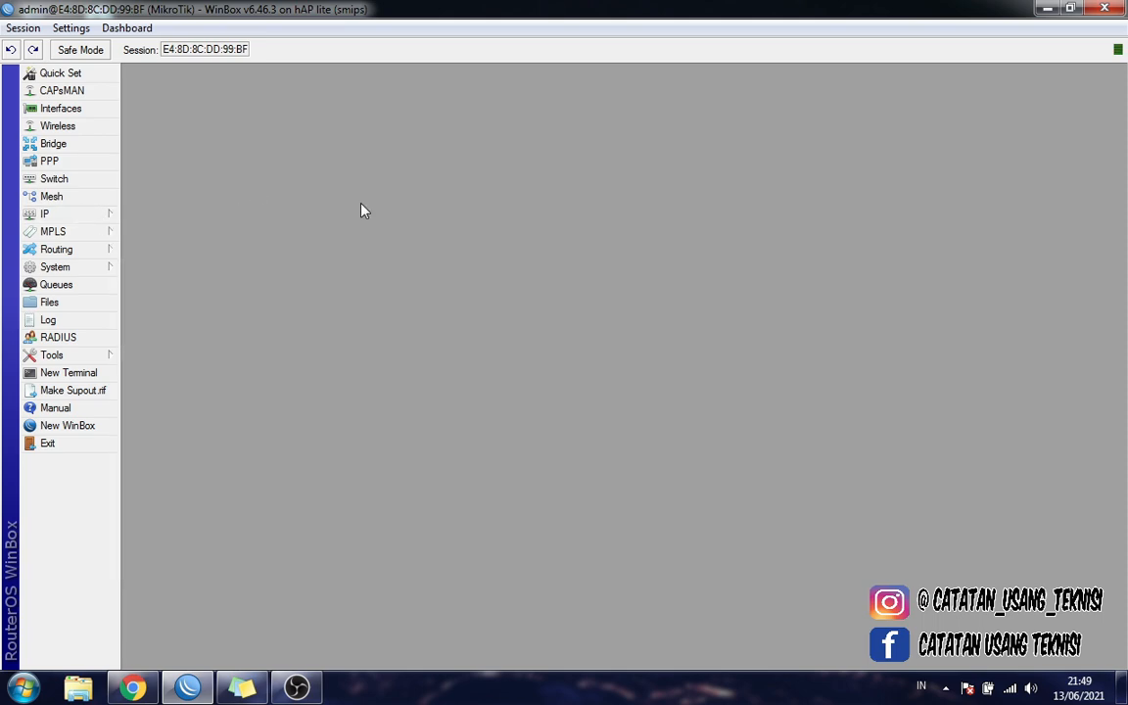
left_click(108, 221)
left_click(187, 480)
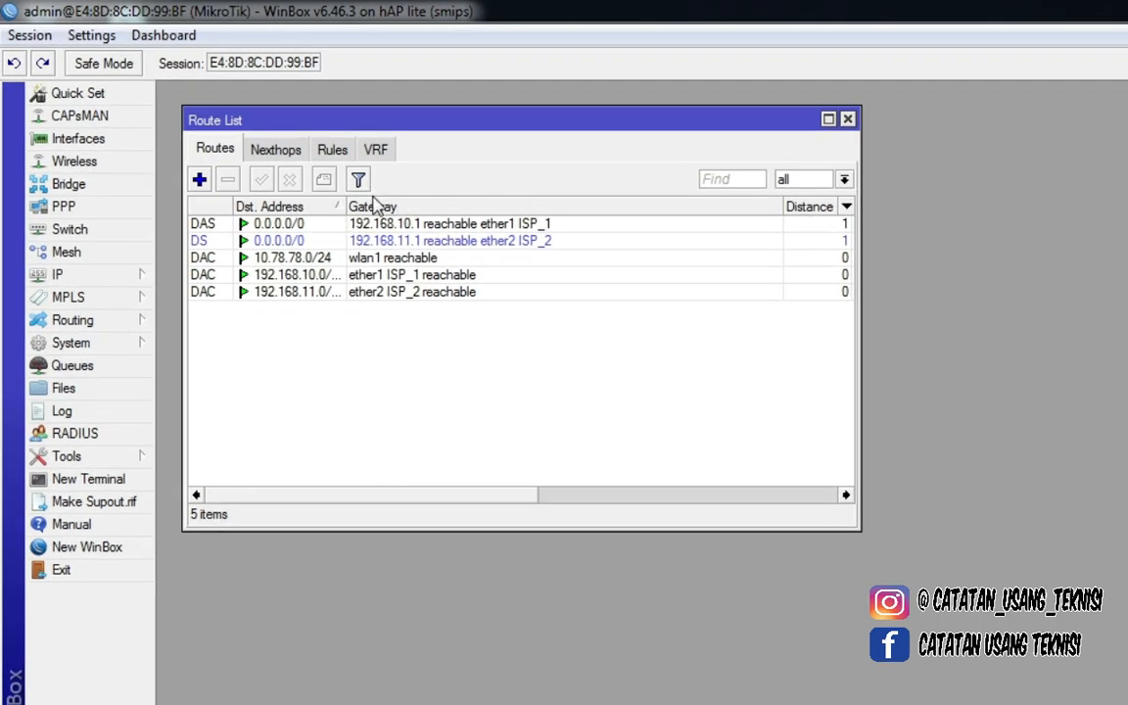
left_click(362, 240)
left_click(383, 225)
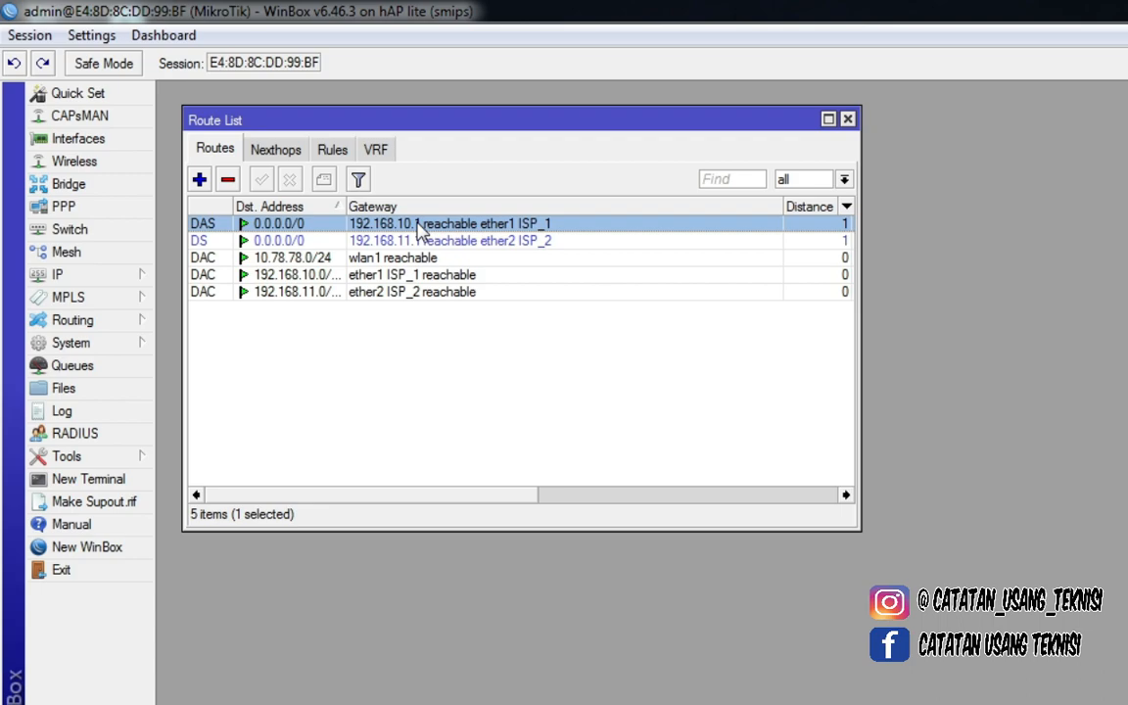
double_click(422, 224)
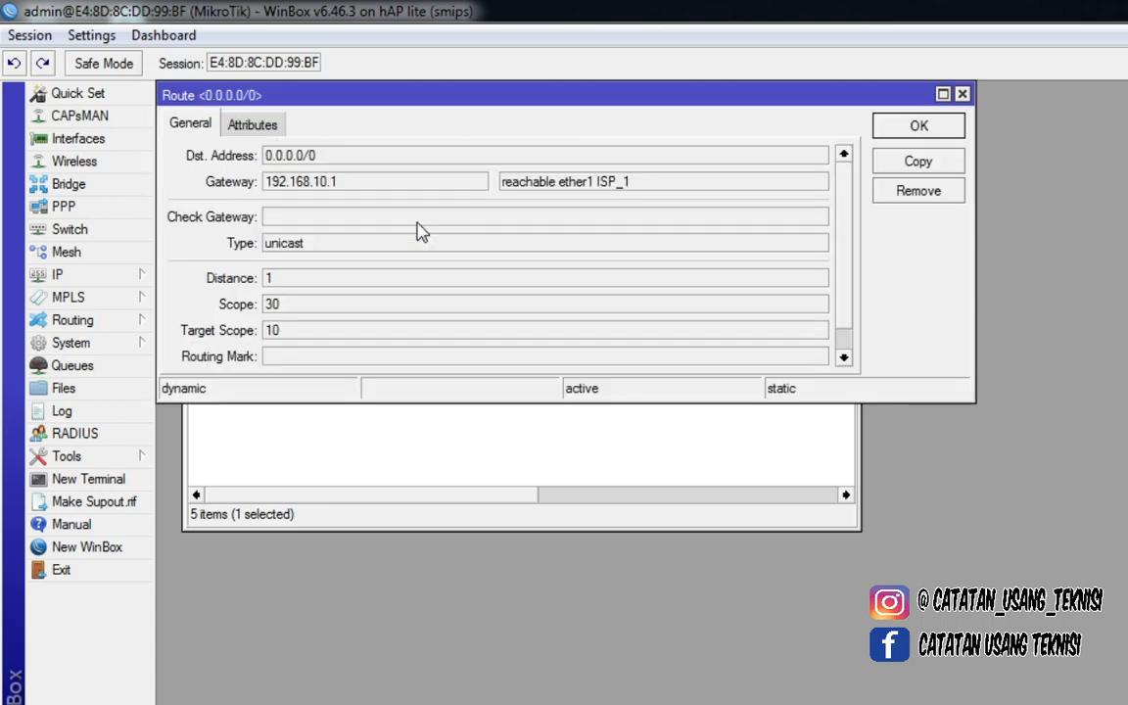
left_click_drag(354, 184, 264, 191)
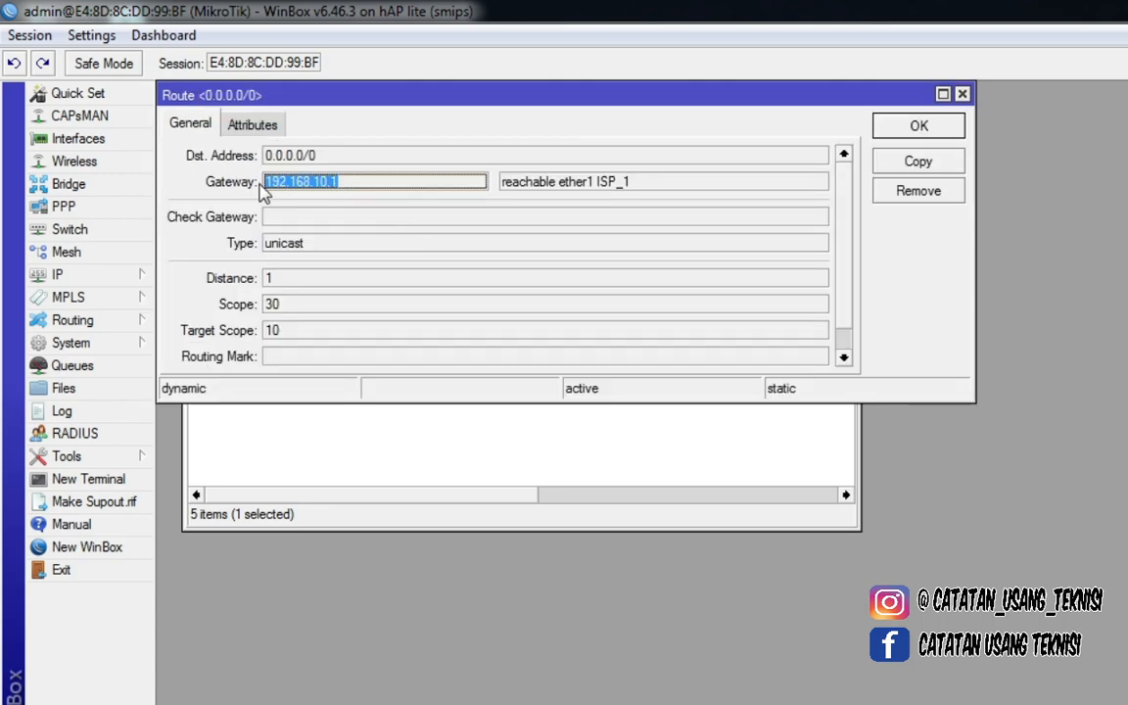
left_click(893, 132)
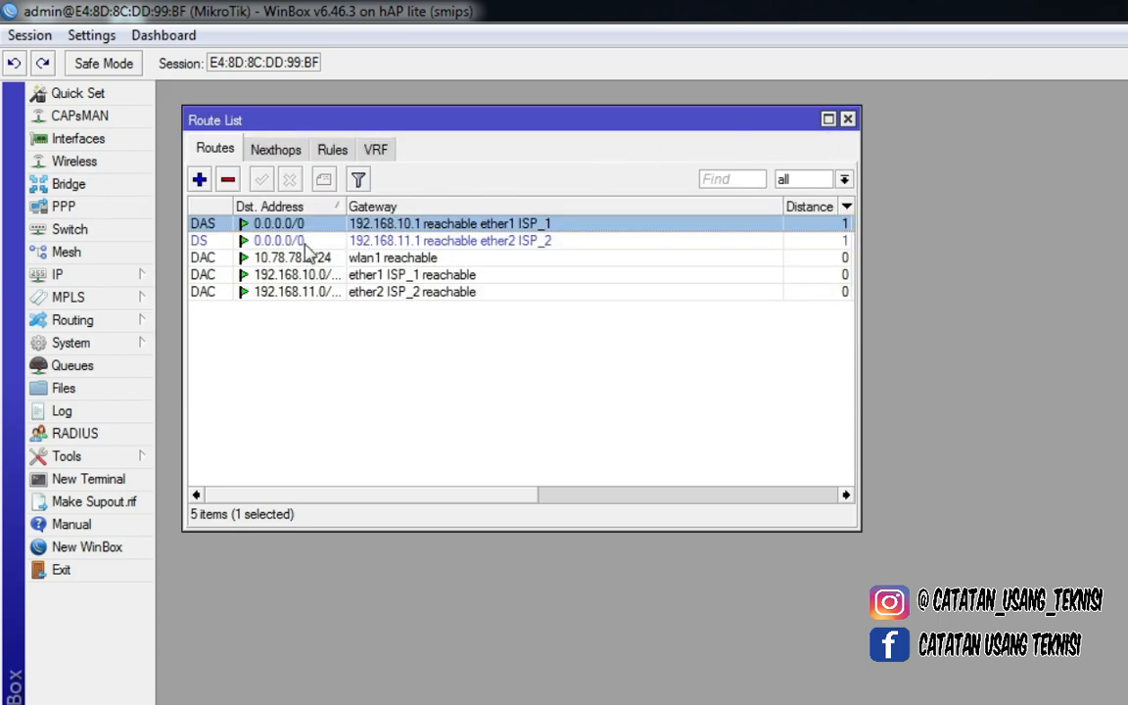
Compare the gateways of the two 0.0.0.0/0 default routes for ether1 ISP_1 and ether2 ISP_2.
left_click(426, 238)
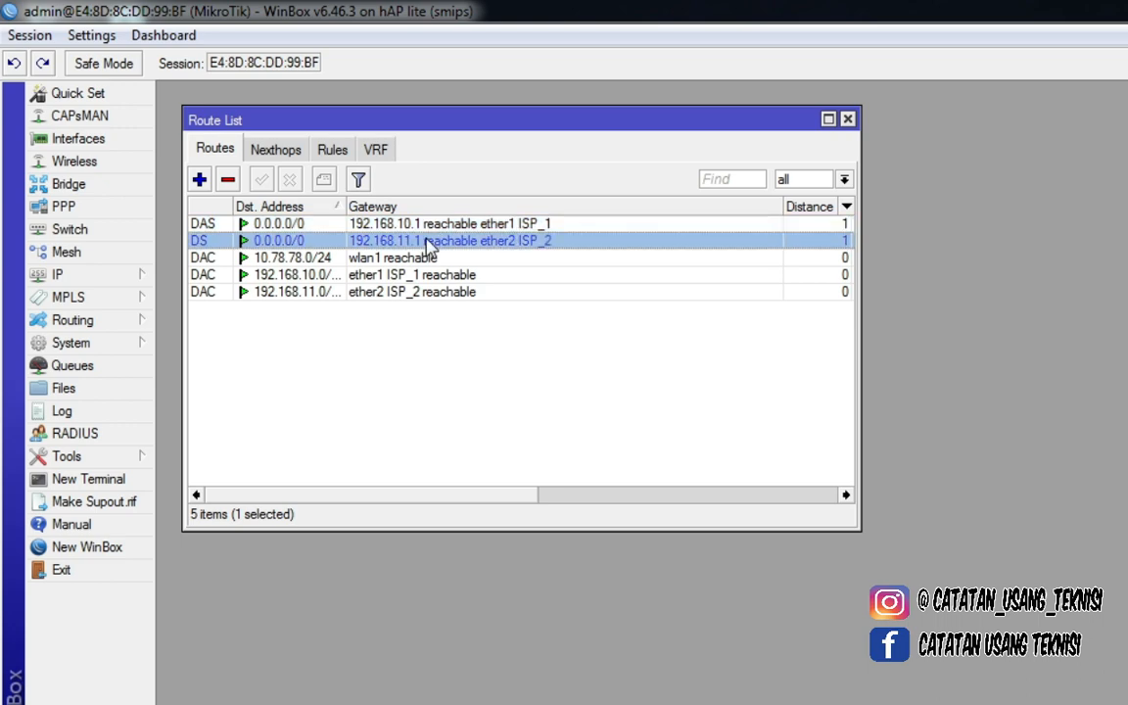
left_click(429, 225)
left_click(429, 238)
left_click(345, 223)
left_click(399, 241)
left_click(396, 224)
left_click(400, 241)
left_click(402, 224)
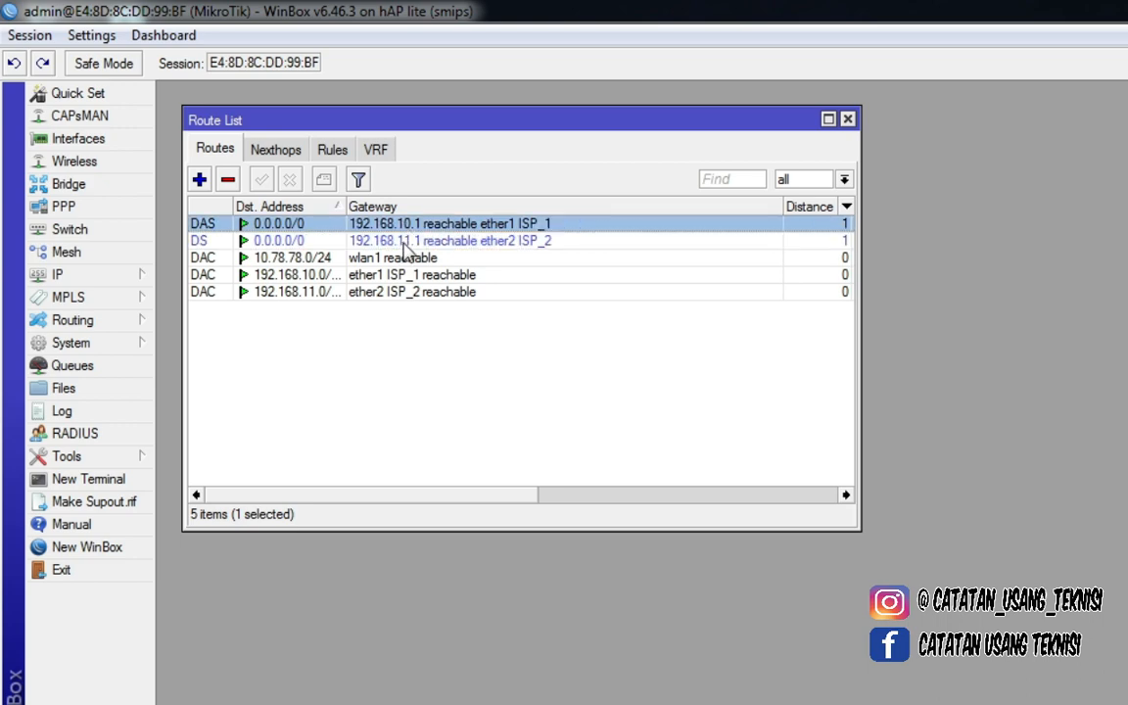
left_click(404, 241)
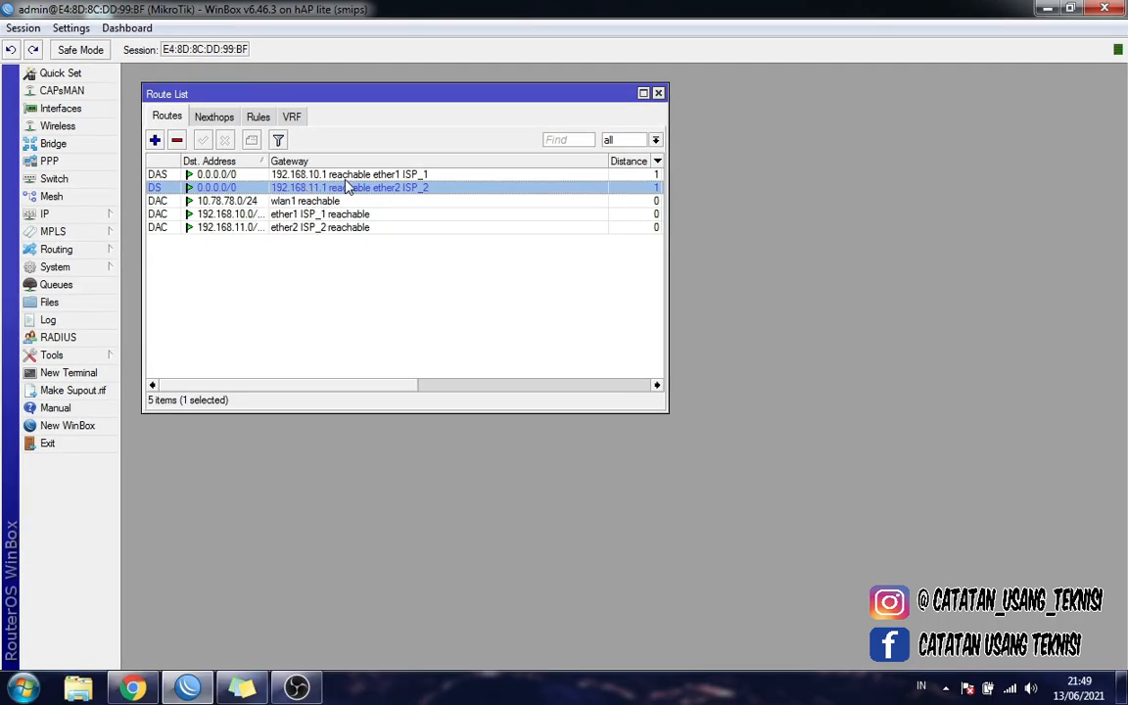
Note the two ISP gateways, 192.168.10.1 and 192.168.11.1, on separate lines of a new Notepad document beside the route list.
key("super")
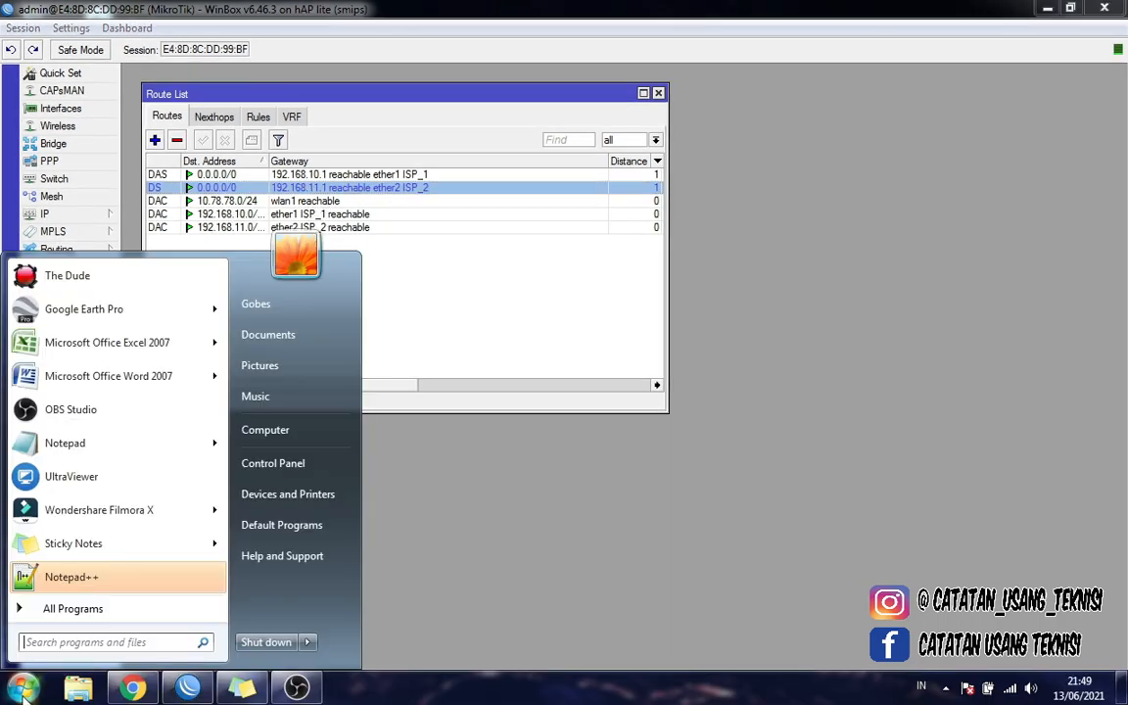
left_click(96, 443)
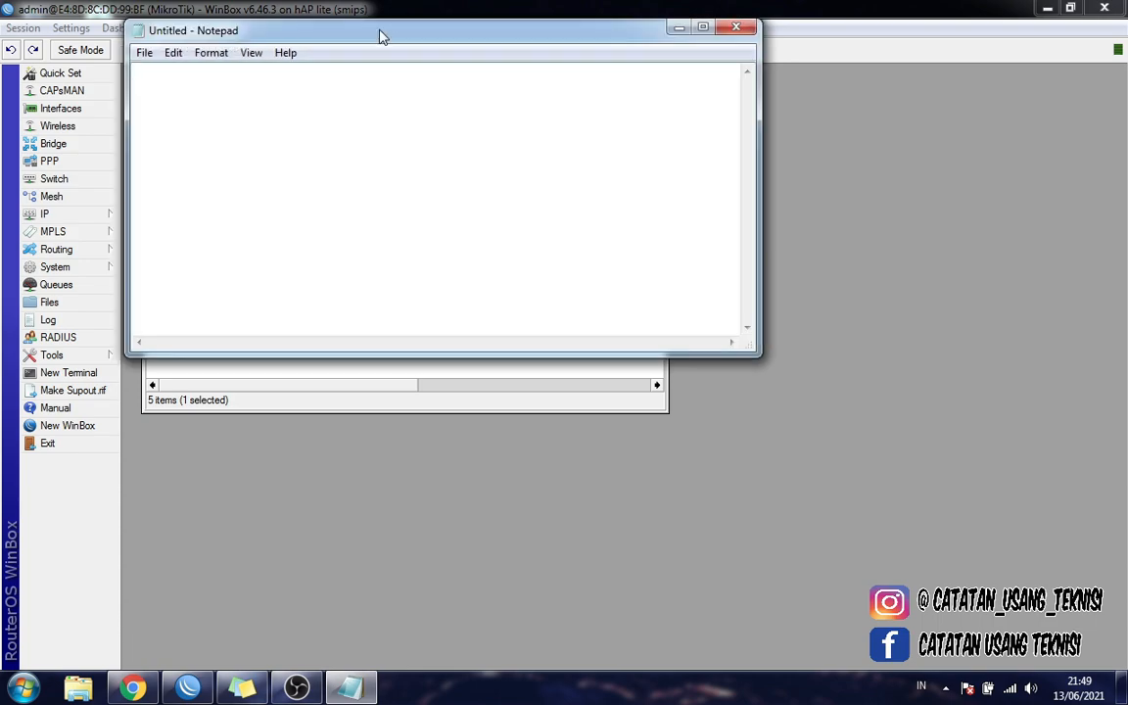
left_click_drag(382, 36, 617, 125)
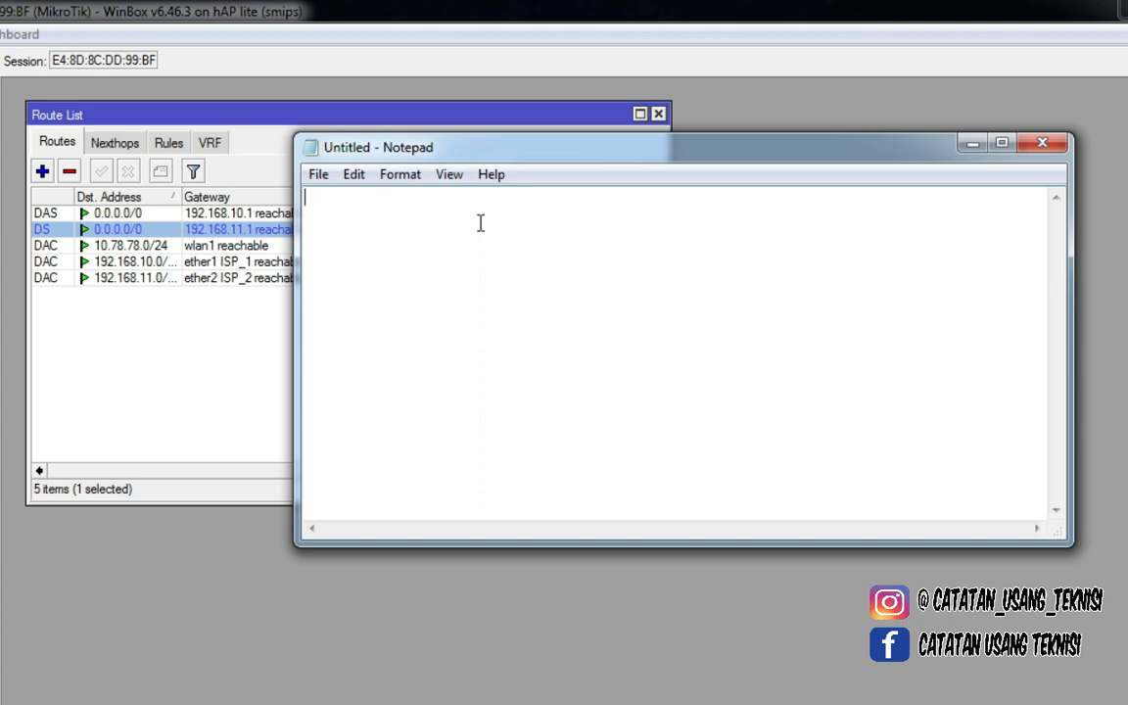
type("192.168.")
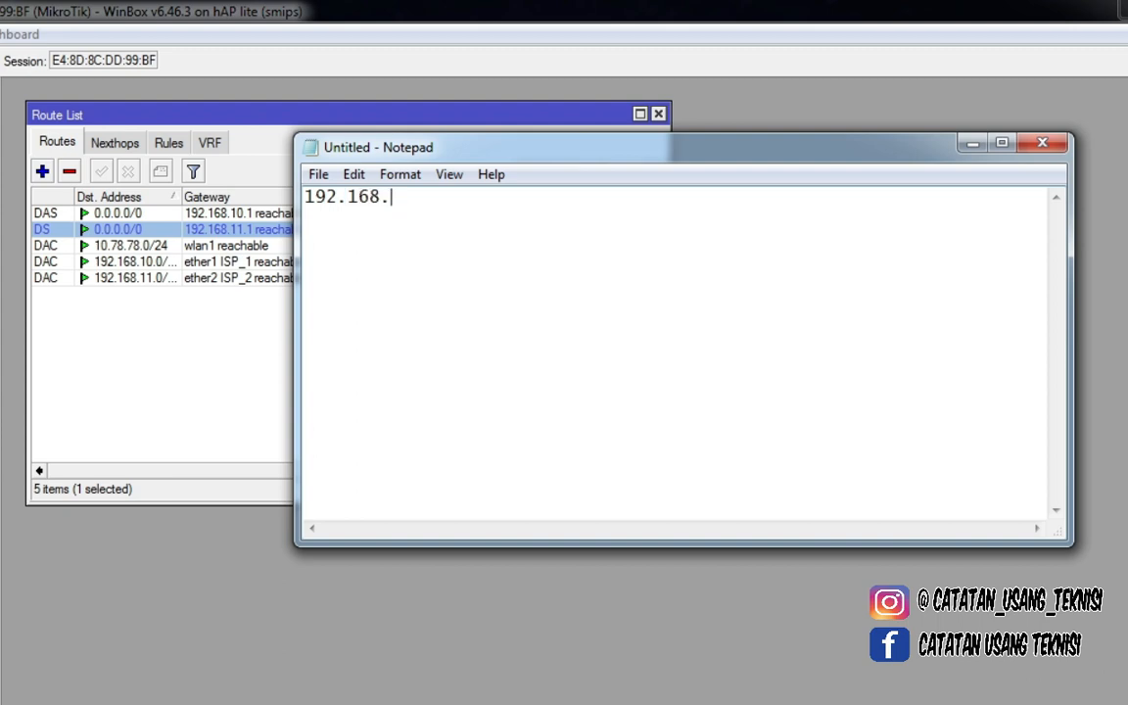
type("10.1")
key("Return")
type("192.168")
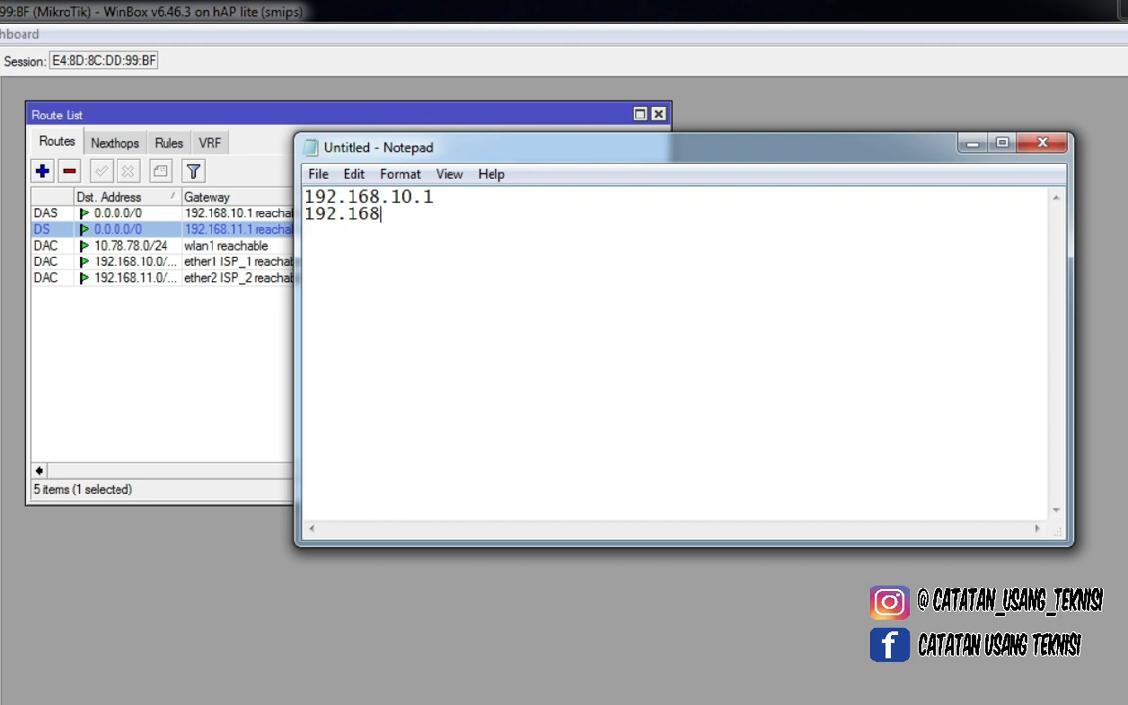
type(".11.1")
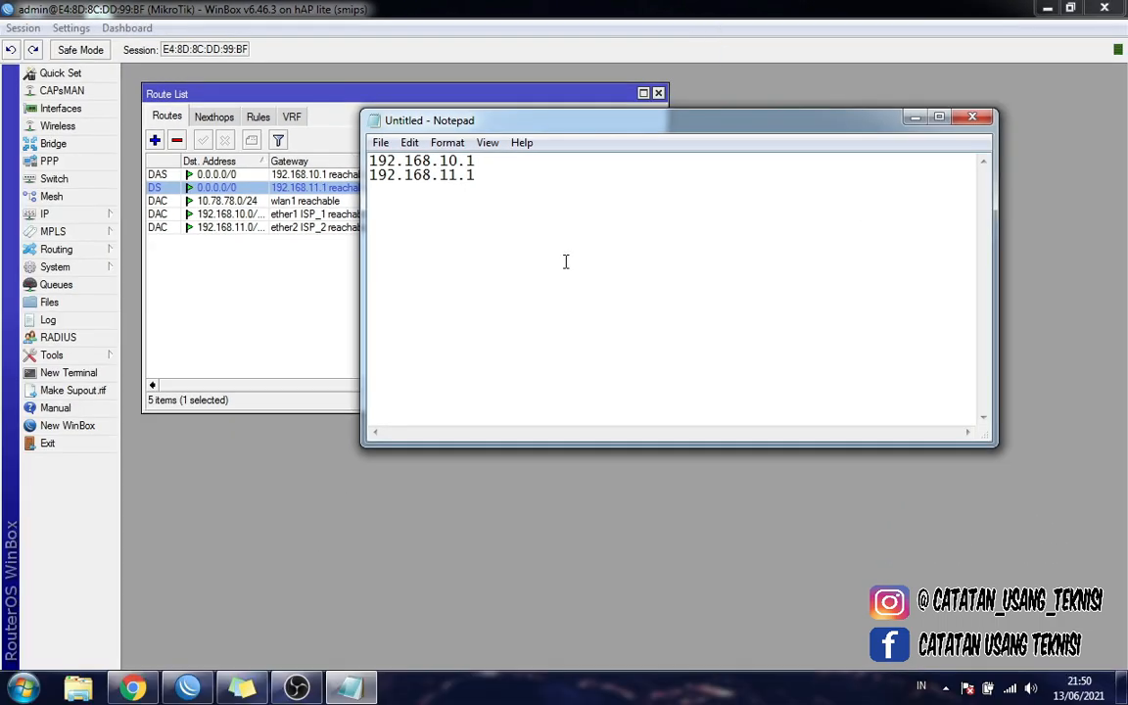
Switch back to WinBox and close the route list.
left_click(321, 247)
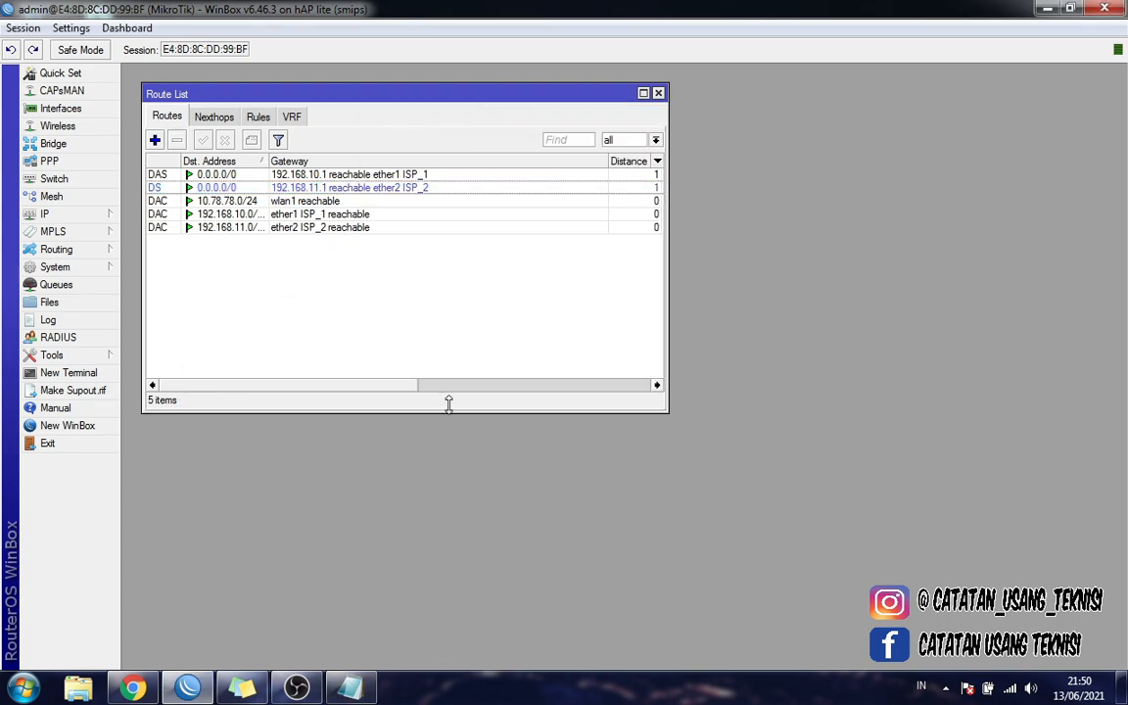
left_click(235, 175)
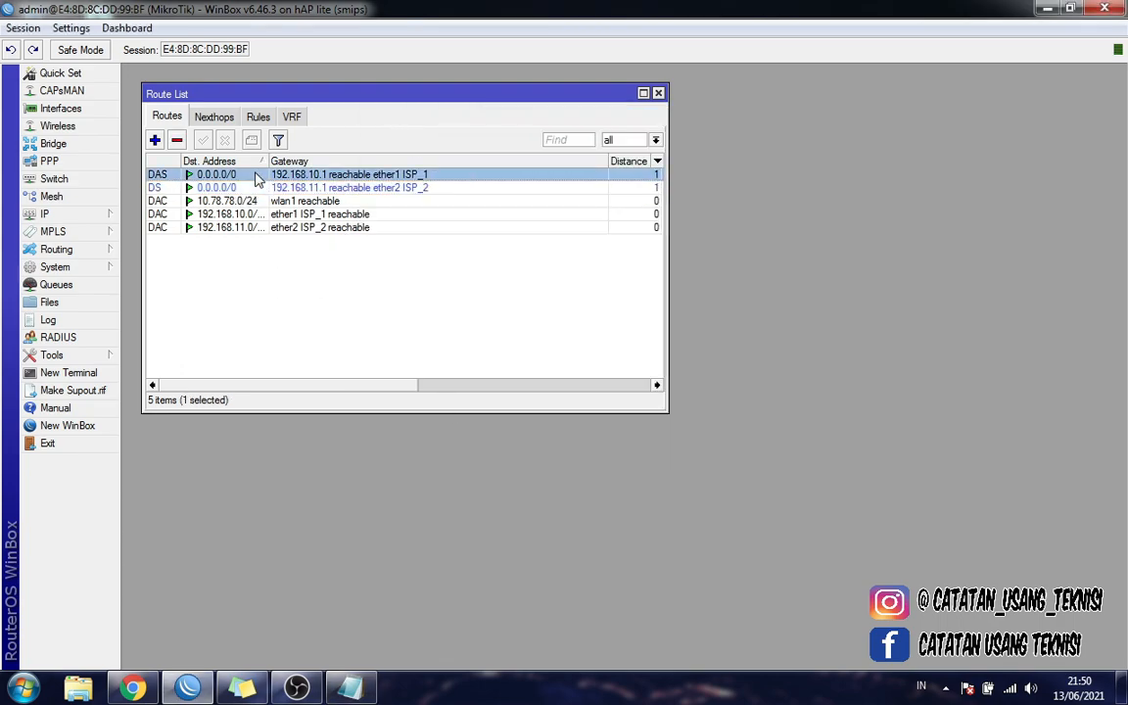
left_click(657, 94)
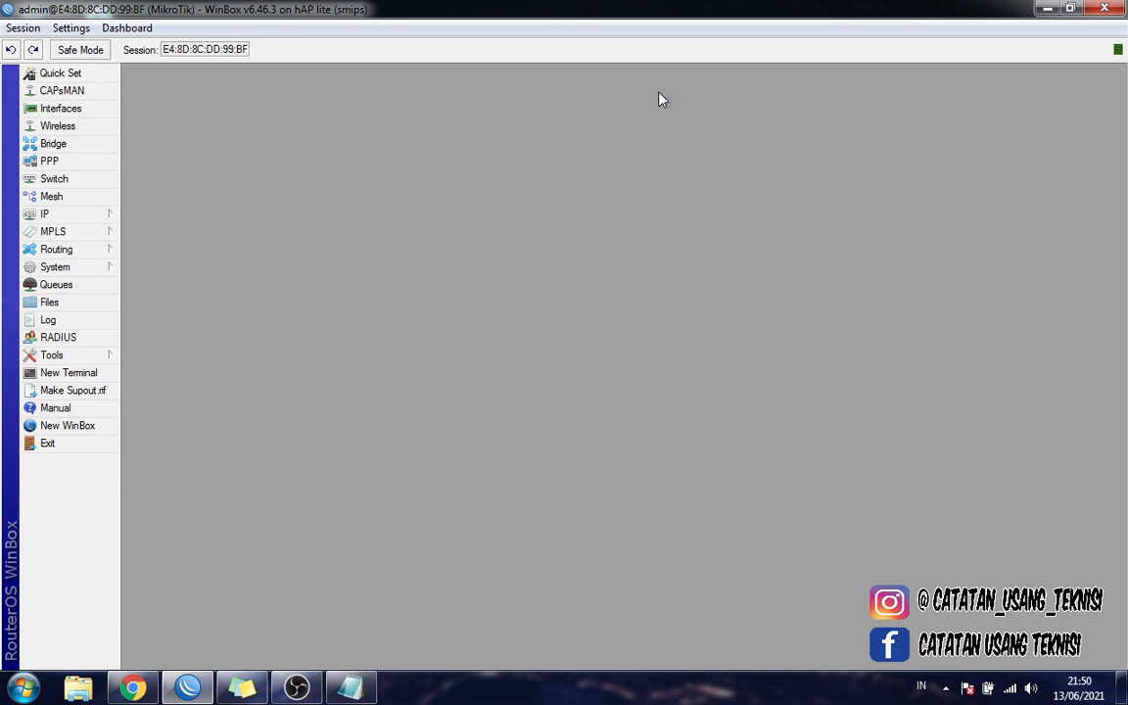
Set Add Default Route to no on the ether1 ISP_1 DHCP client, apply it, and reopen the client to check the setting.
left_click(85, 217)
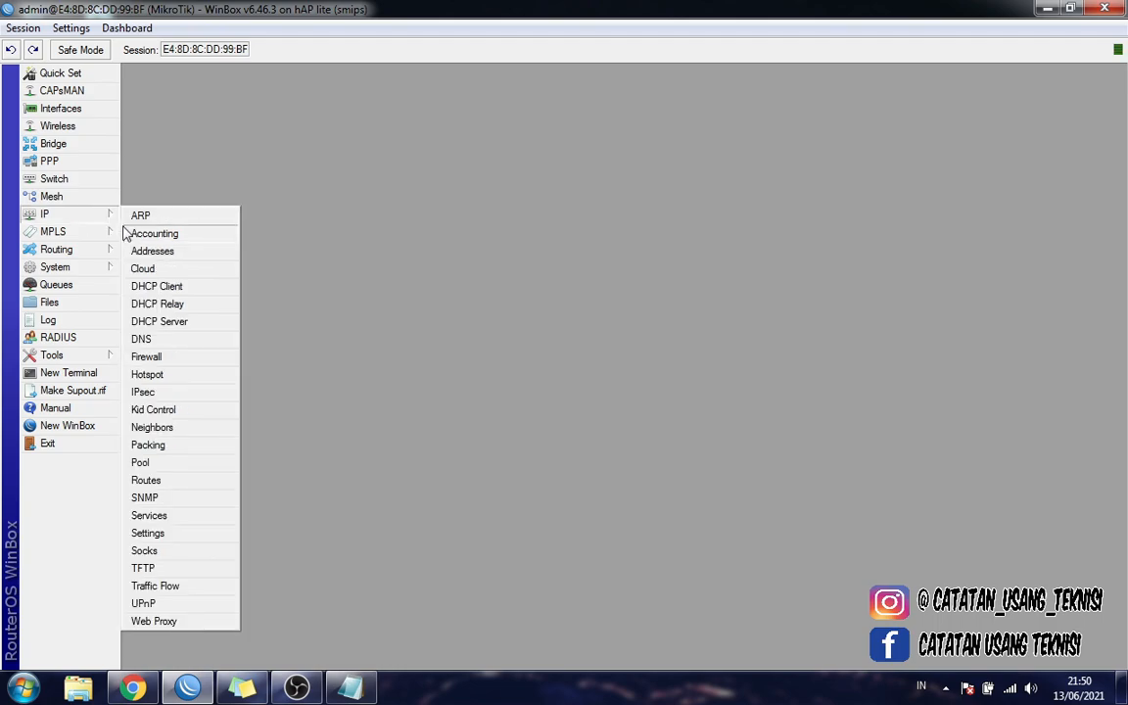
left_click(161, 285)
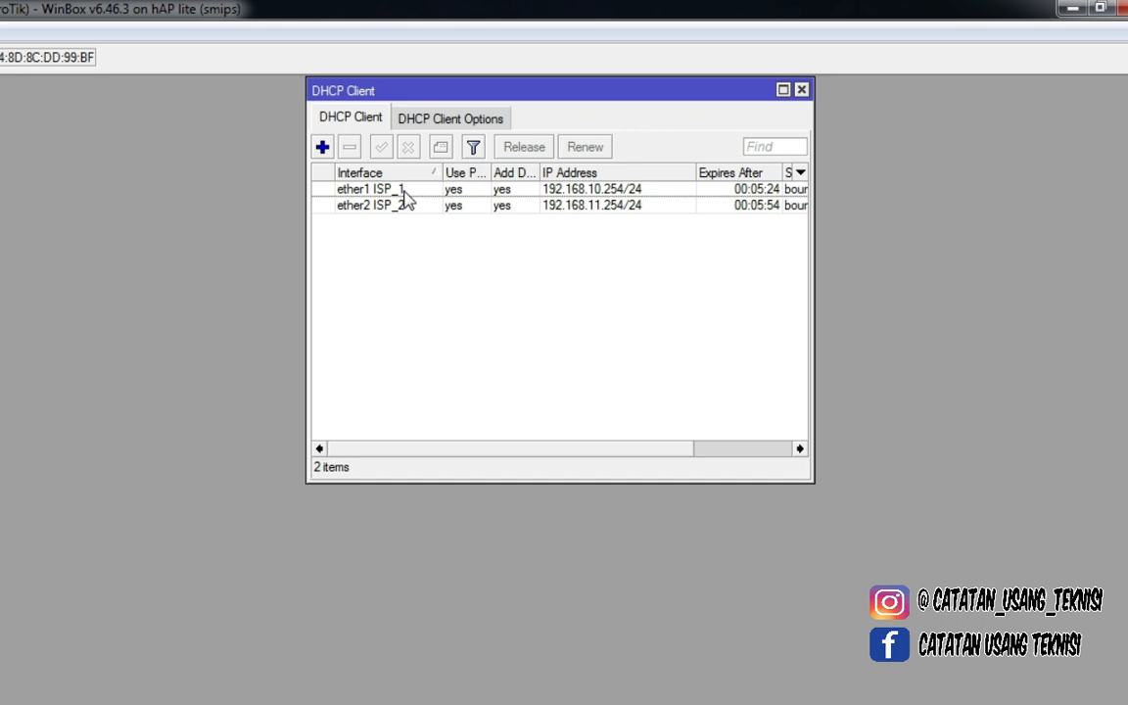
double_click(403, 191)
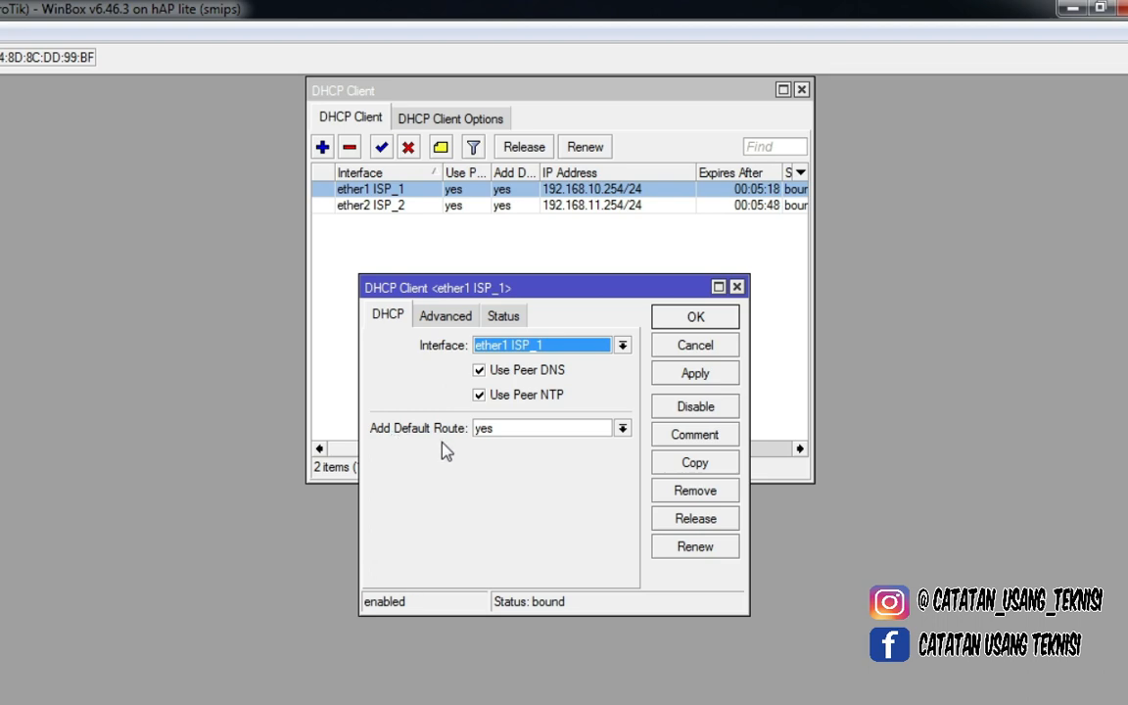
left_click(511, 439)
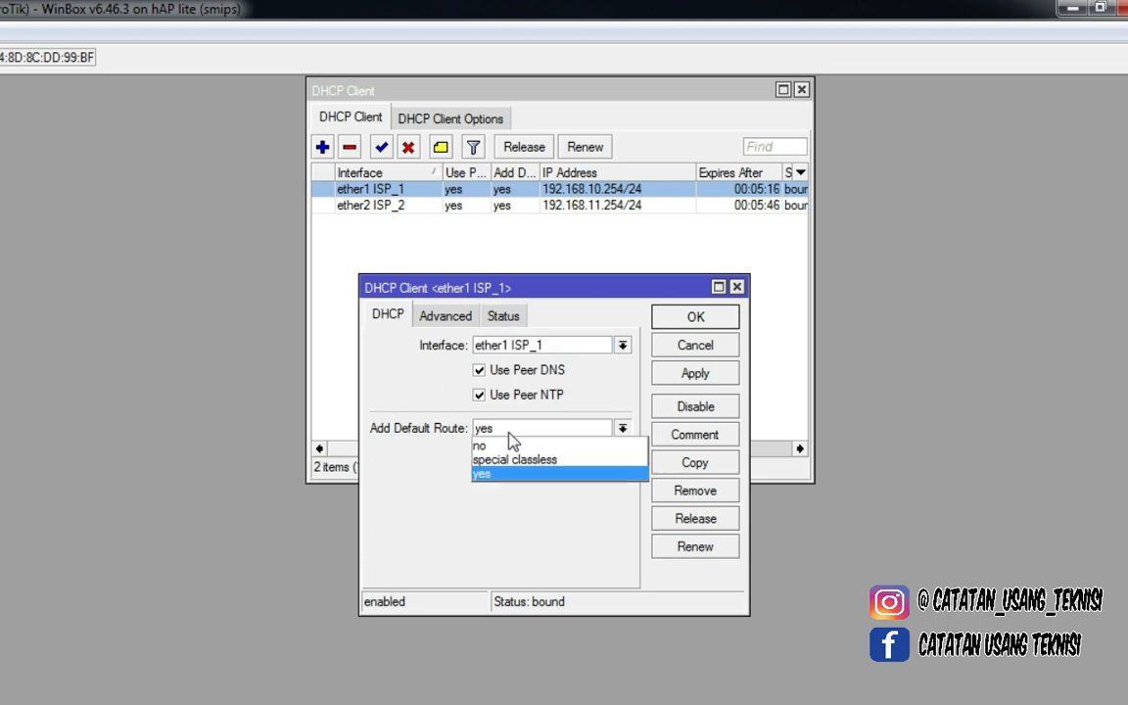
left_click(507, 446)
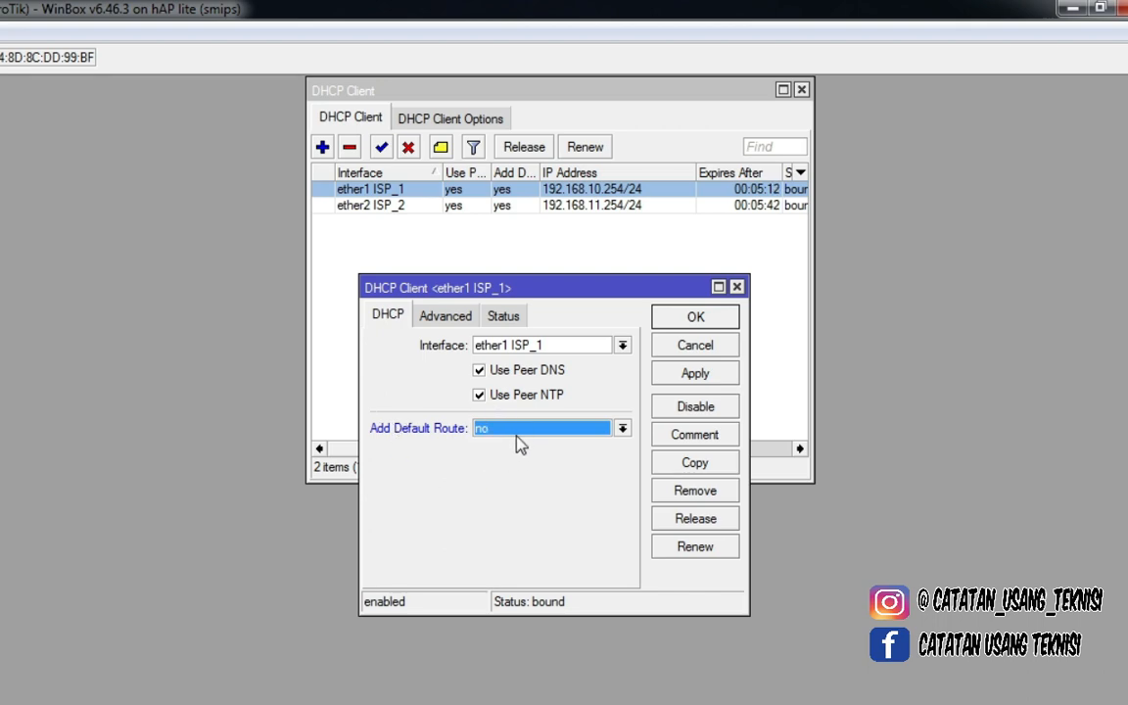
left_click(686, 375)
left_click(692, 316)
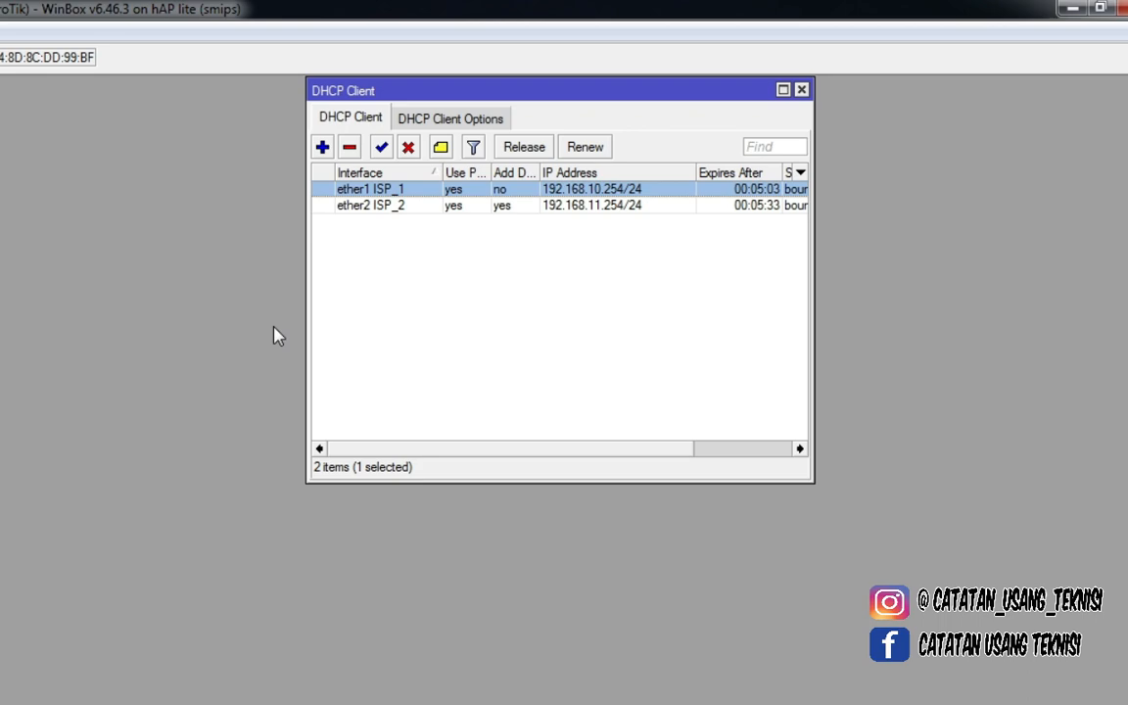
double_click(423, 189)
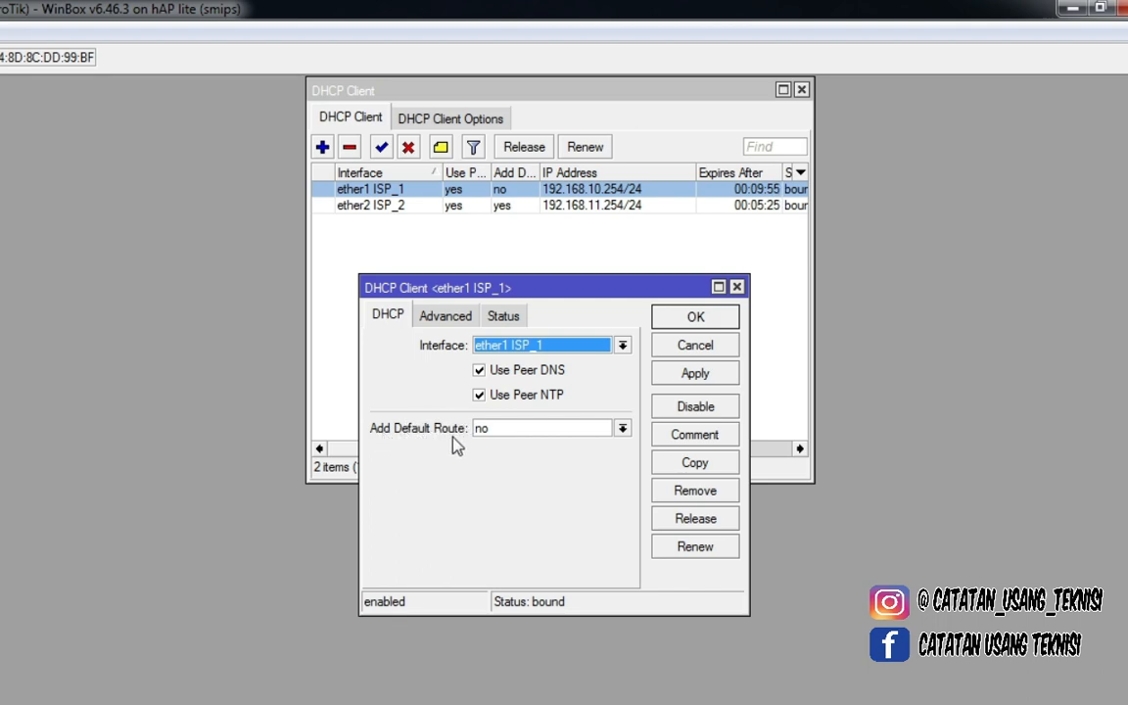
Set Add Default Route to no on the ether2 ISP_2 DHCP client, save it, and close the DHCP client list.
left_click(695, 317)
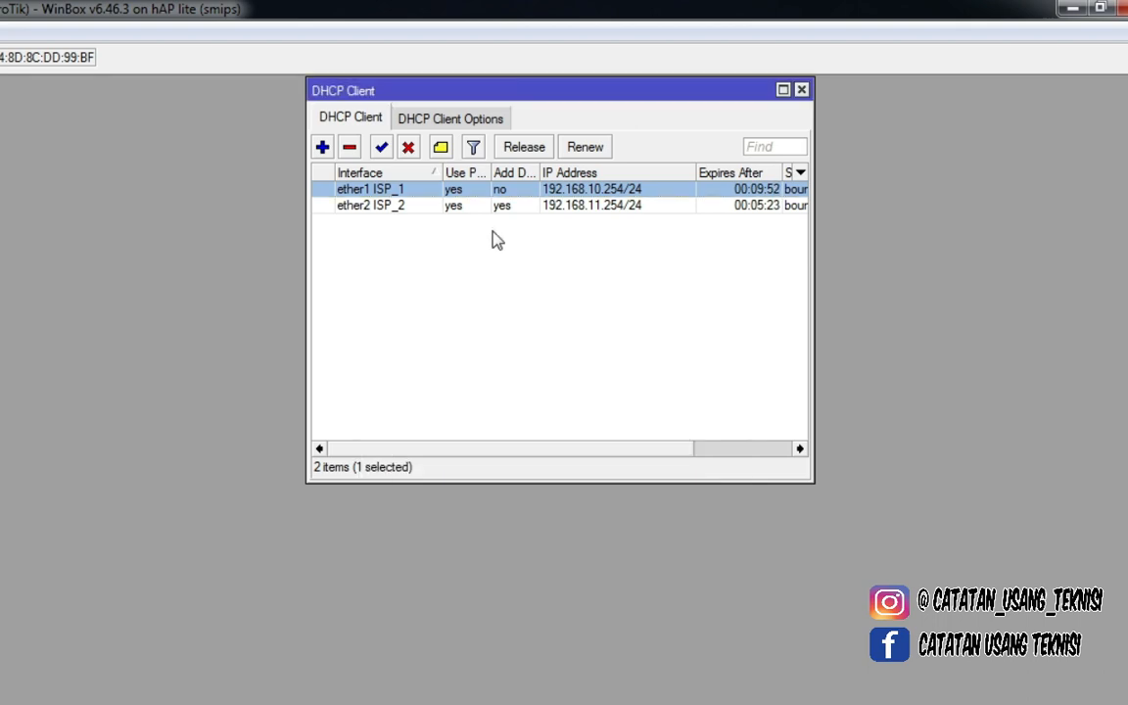
double_click(409, 208)
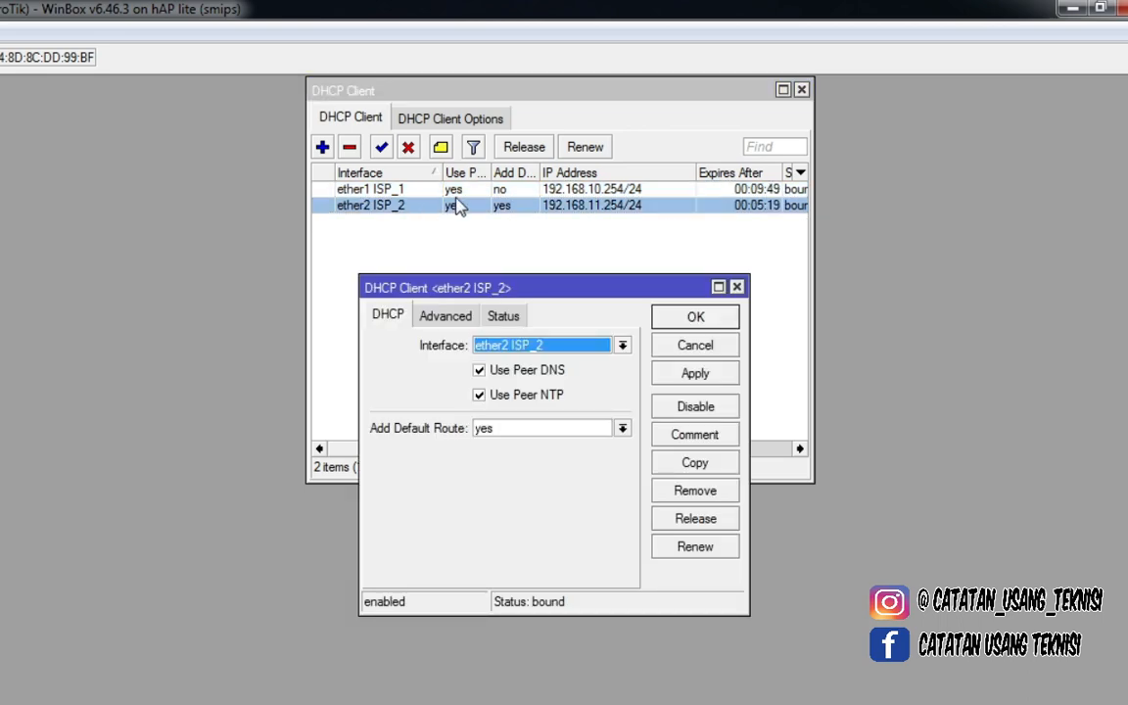
left_click(529, 437)
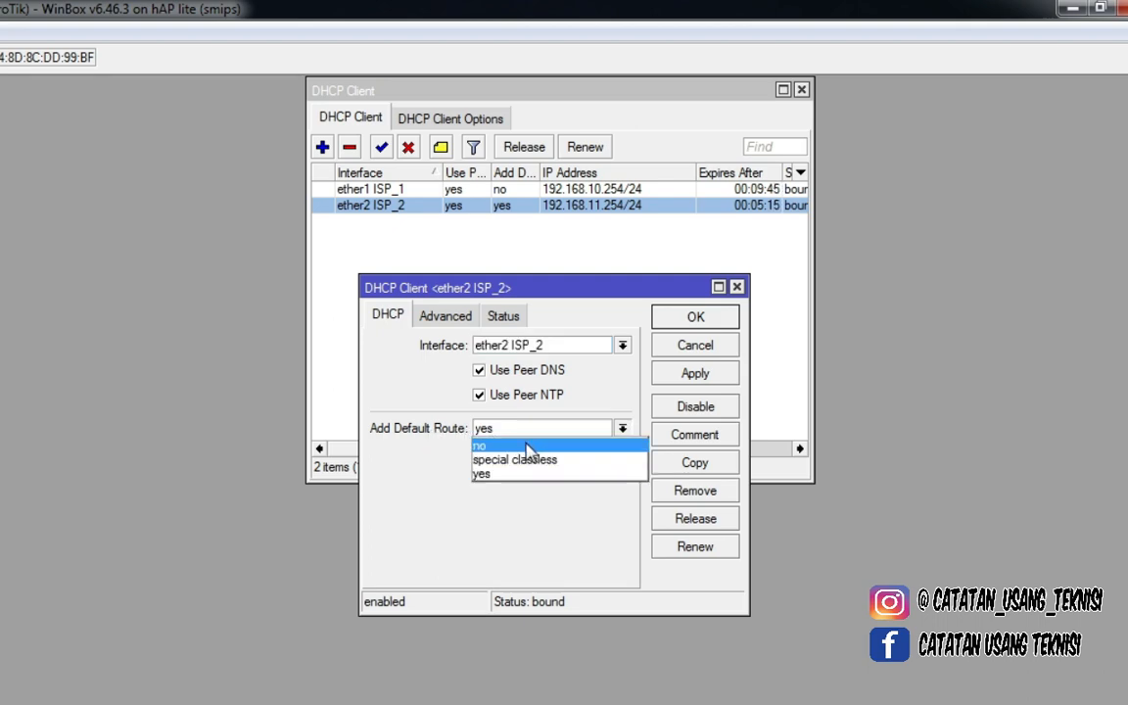
left_click(526, 447)
left_click(692, 377)
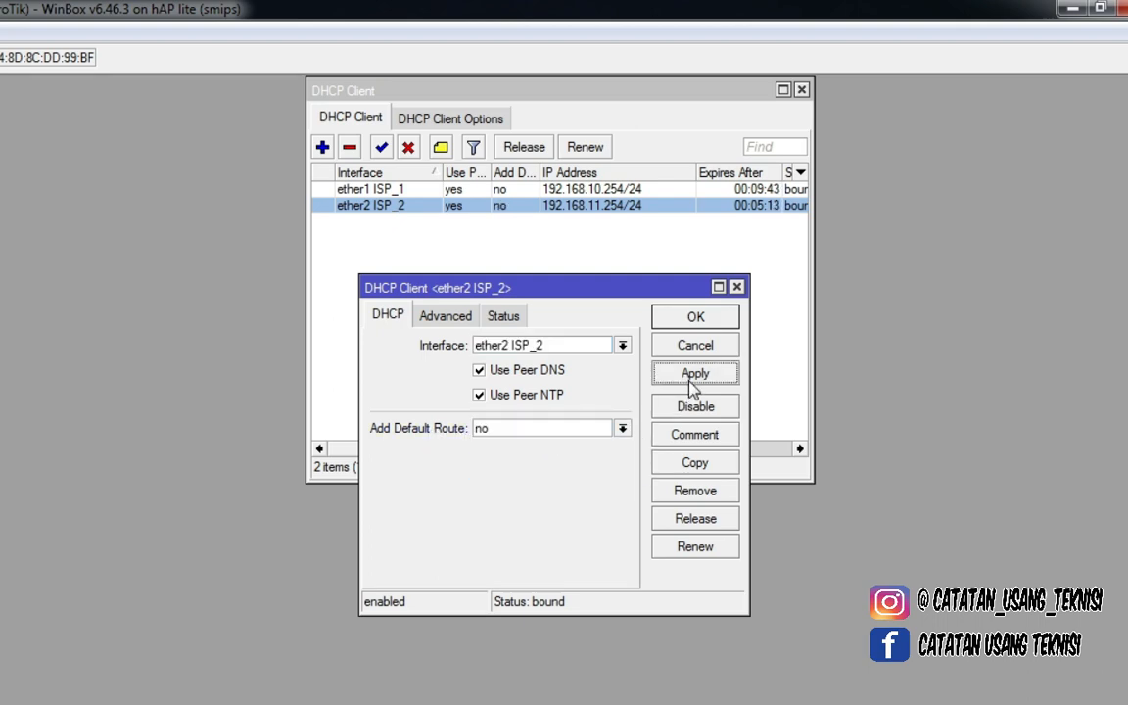
left_click(703, 318)
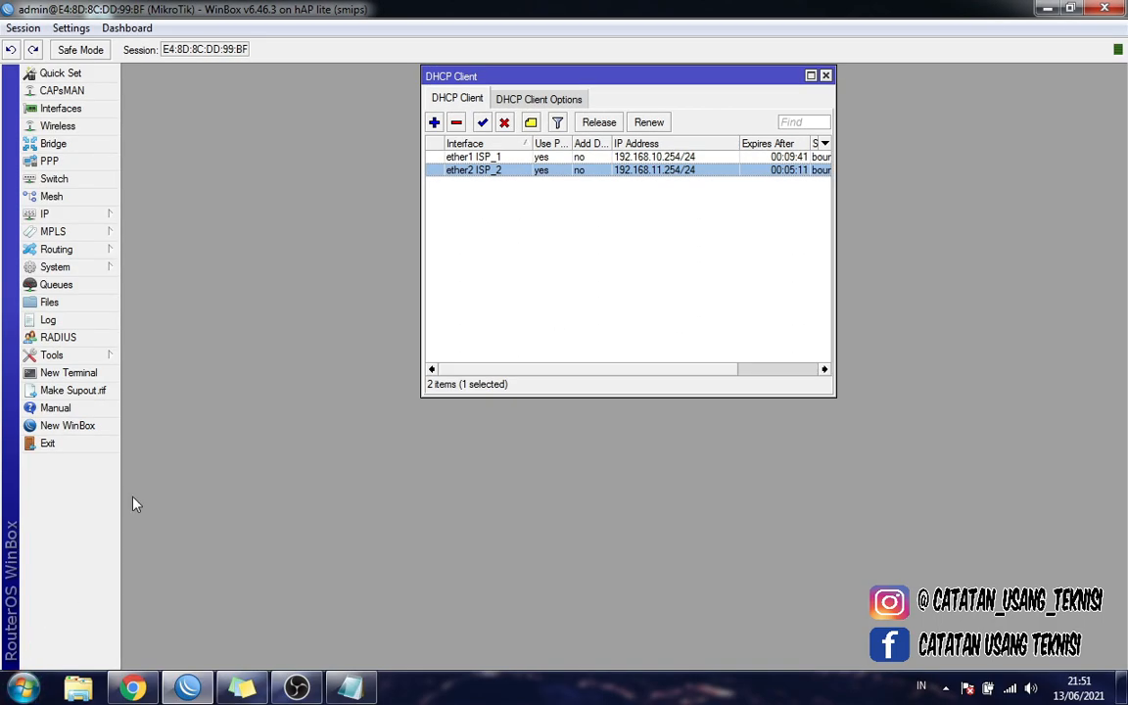
left_click(825, 75)
Start a new 0.0.0.0/0 route in the IP route list with gateway 192.168.10.1, copied from the Notepad notes.
mouse_move(96, 219)
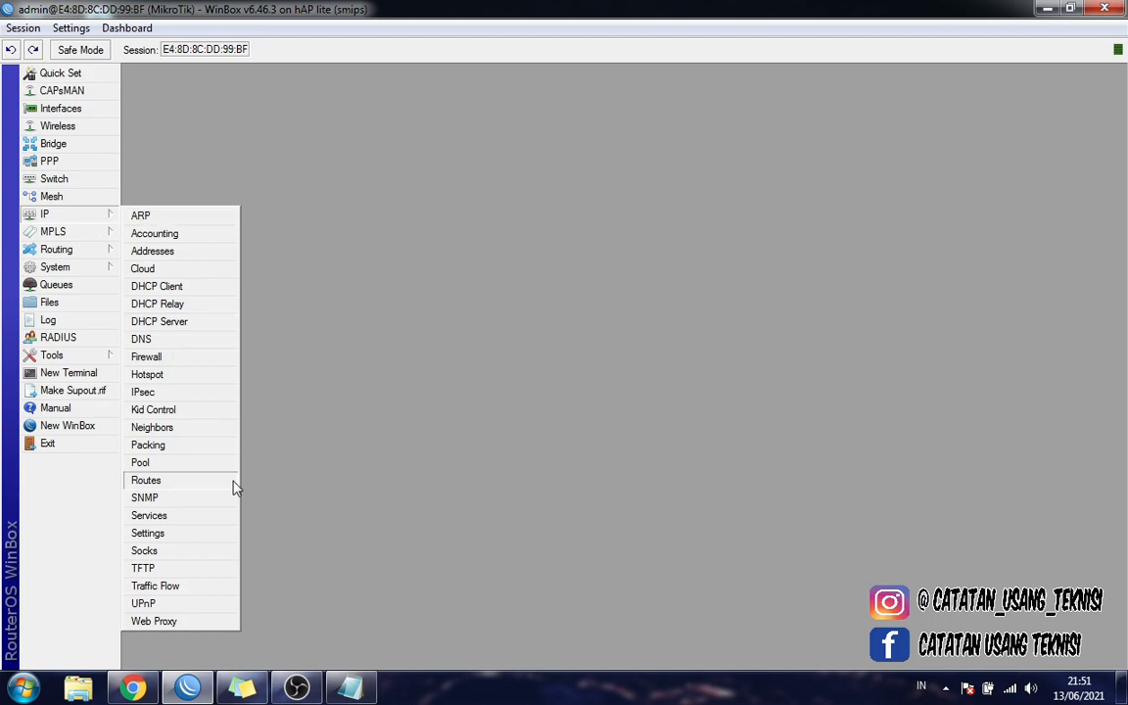
left_click(188, 482)
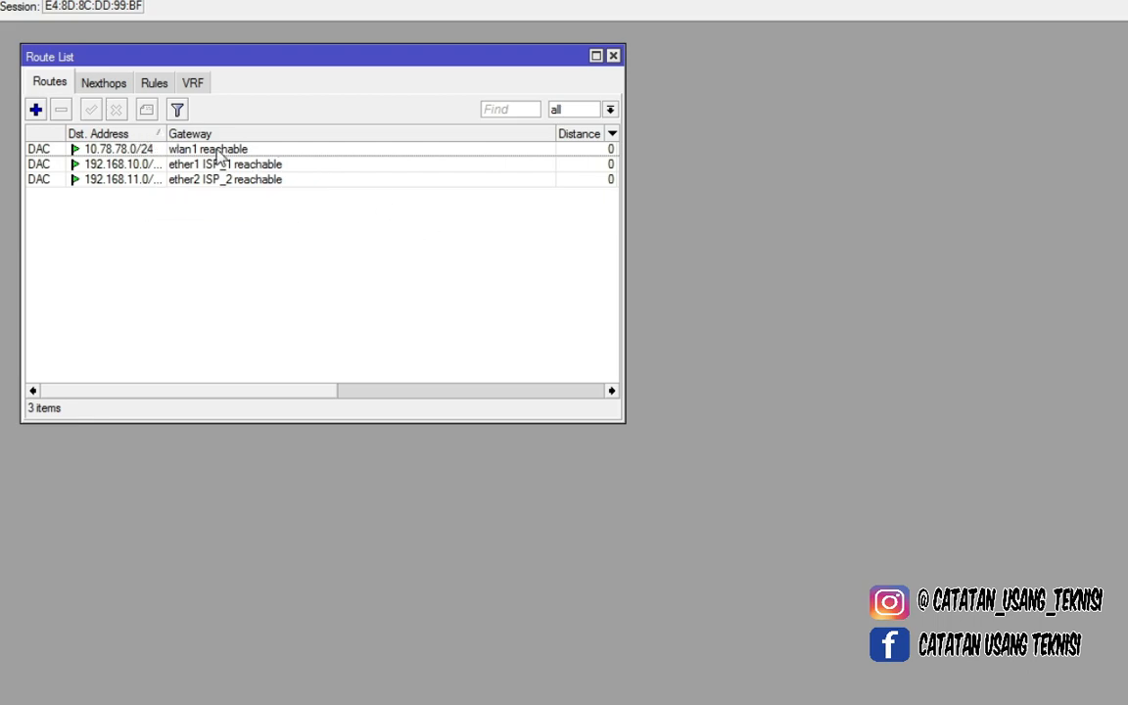
left_click(36, 110)
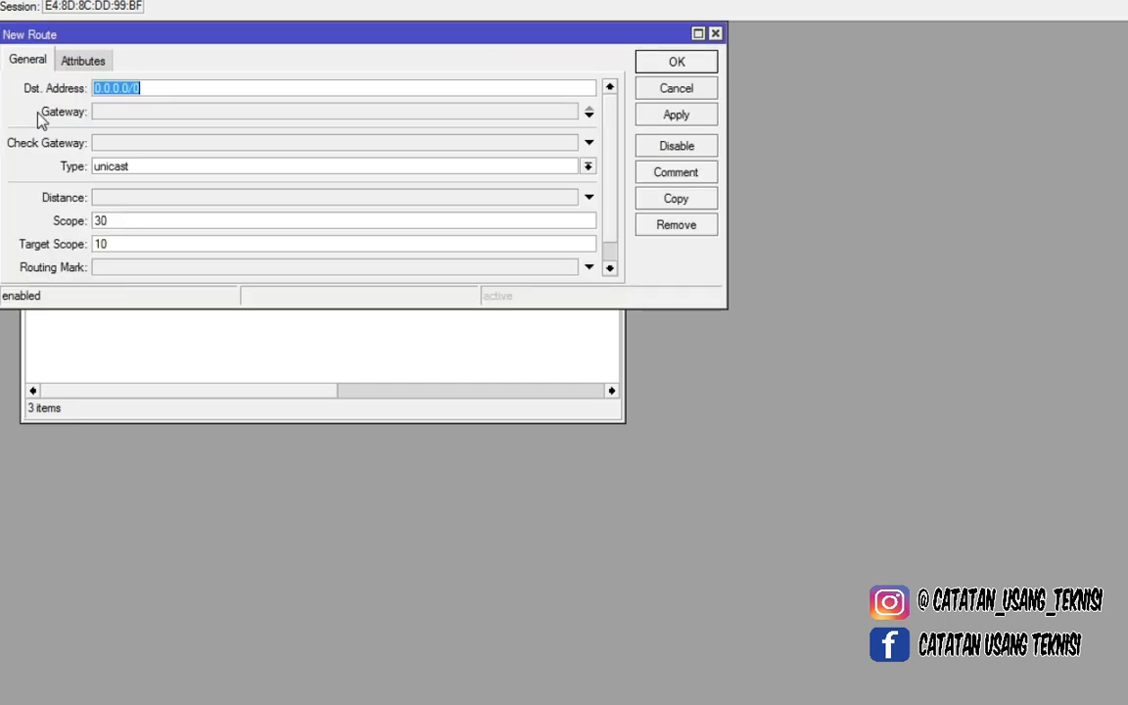
left_click(152, 114)
key("alt+Tab")
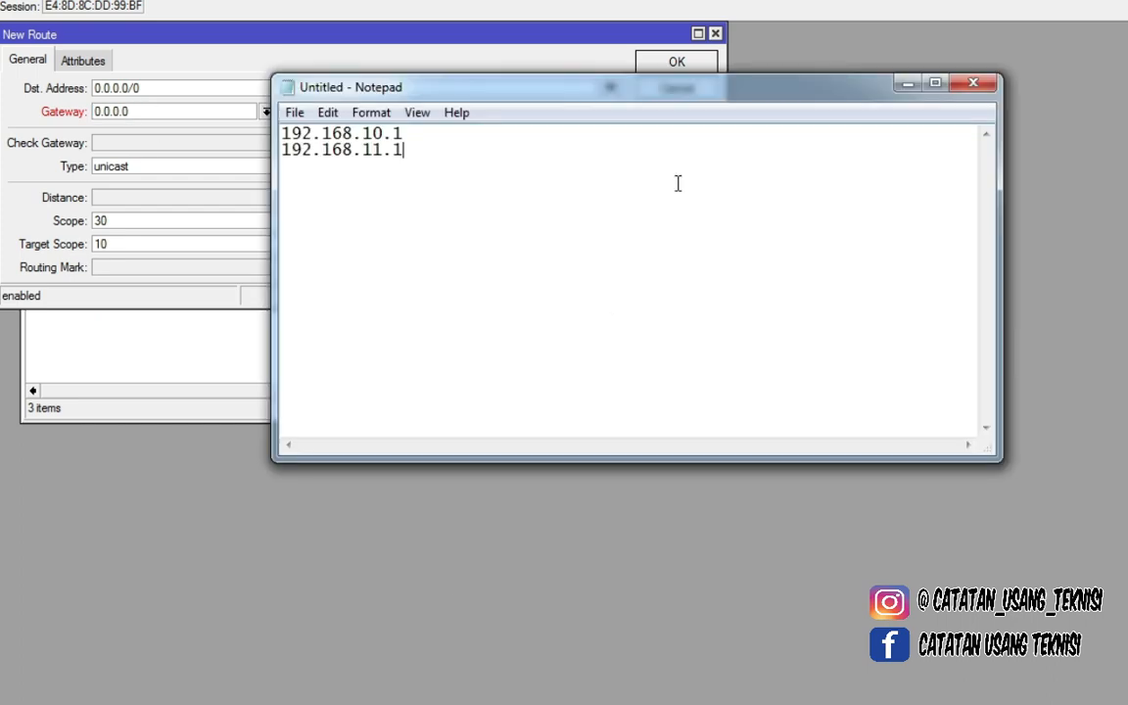
left_click_drag(404, 135, 283, 134)
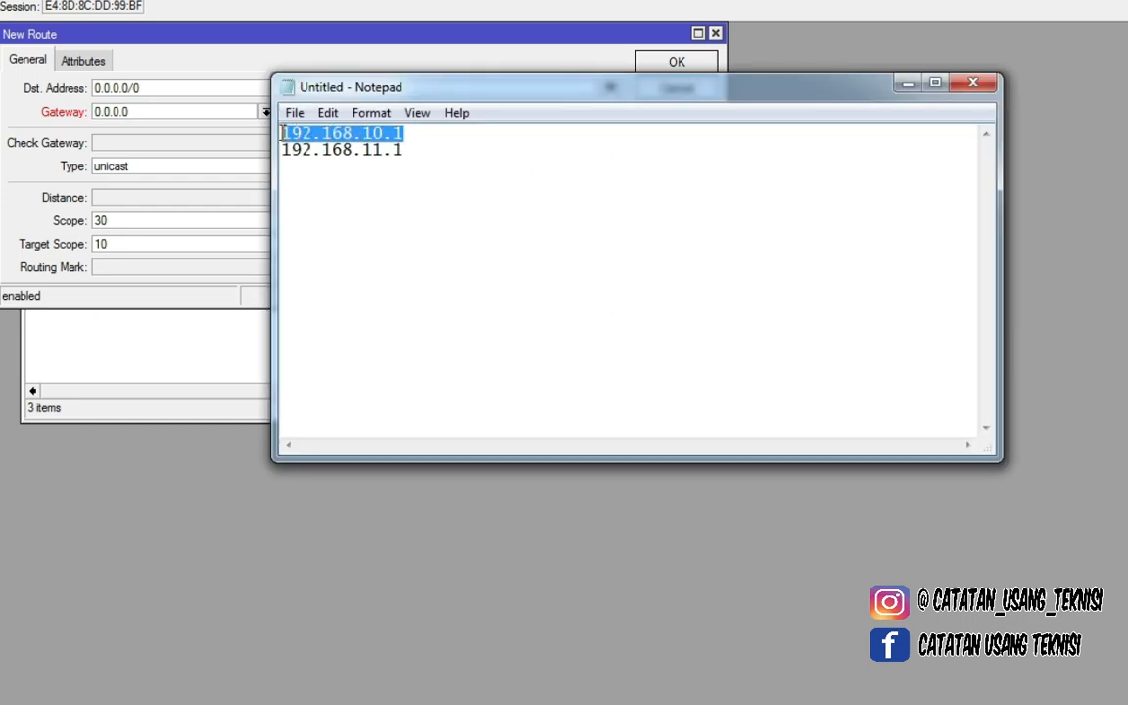
right_click(283, 133)
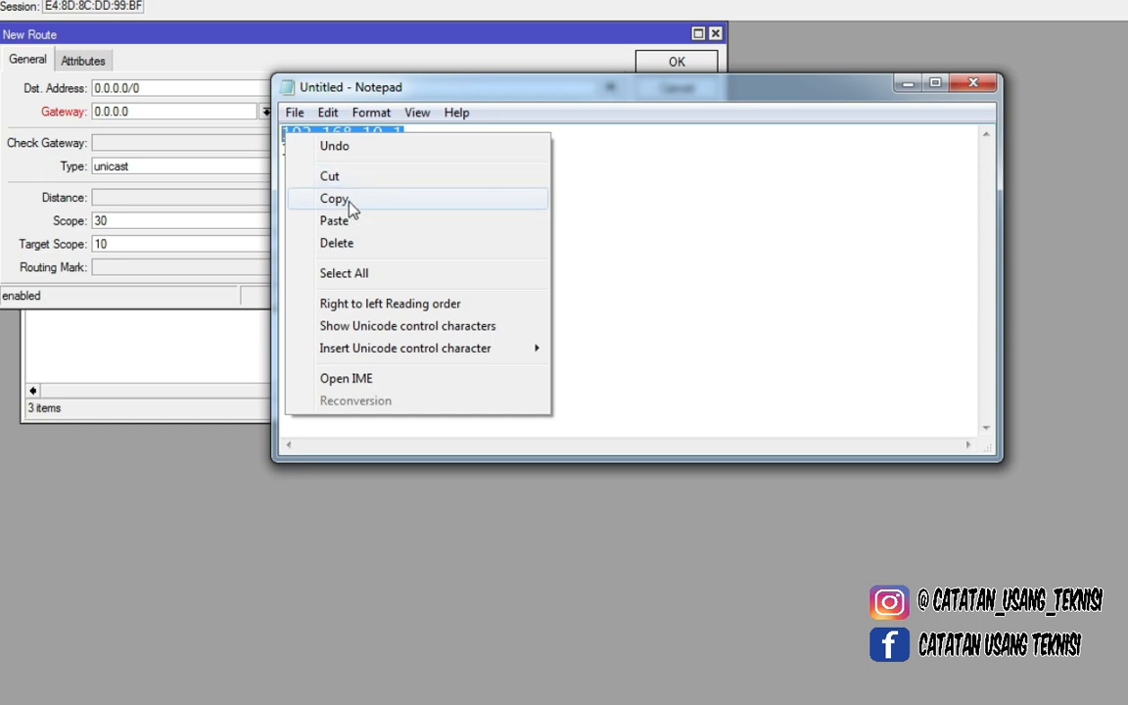
left_click(338, 201)
left_click(172, 114)
double_click(171, 114)
right_click(171, 113)
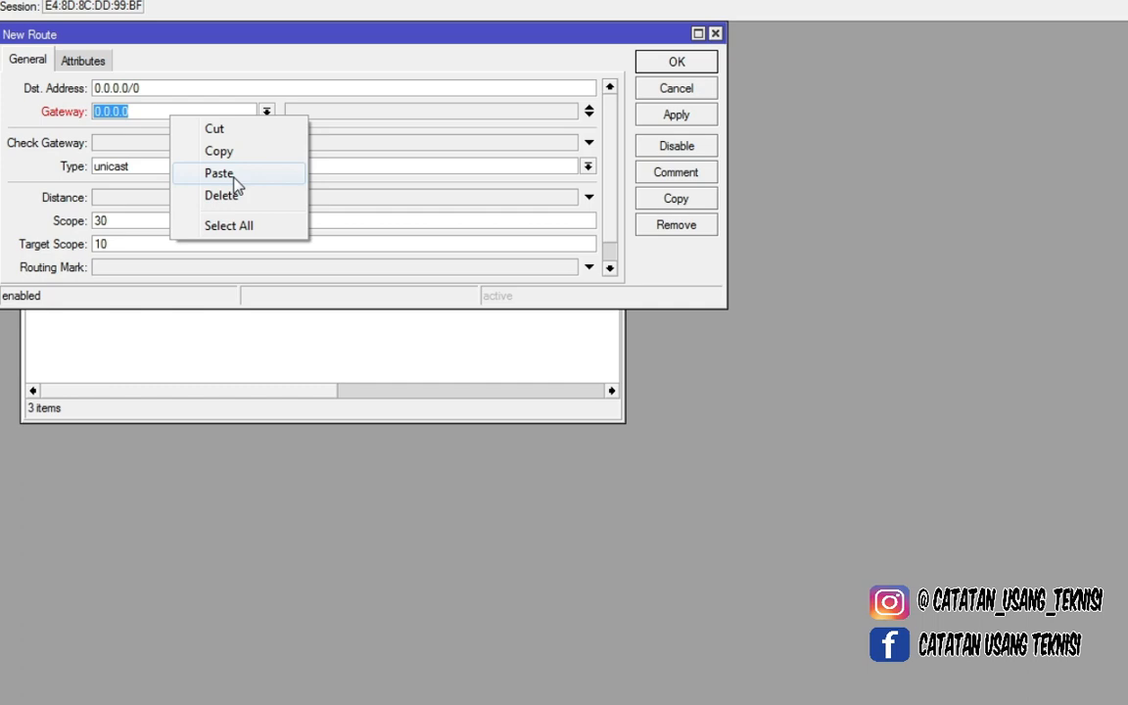
left_click(235, 183)
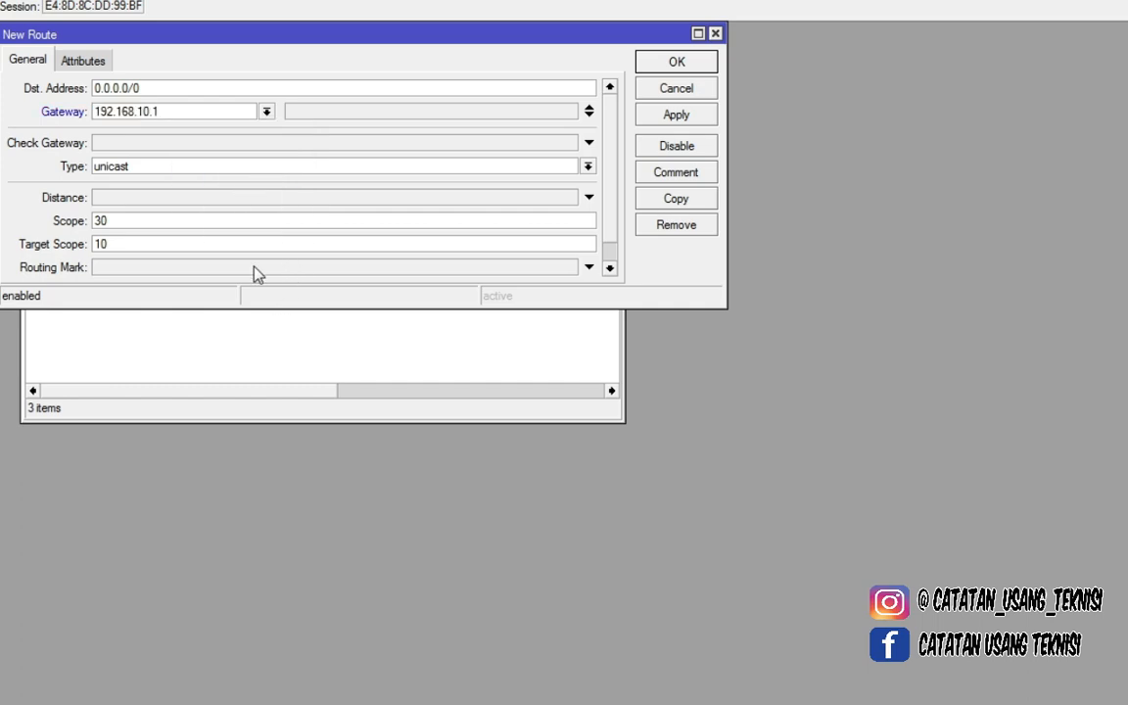
Assign the routing mark ke ISP A to the new 192.168.10.1 route and save the route.
left_click(154, 267)
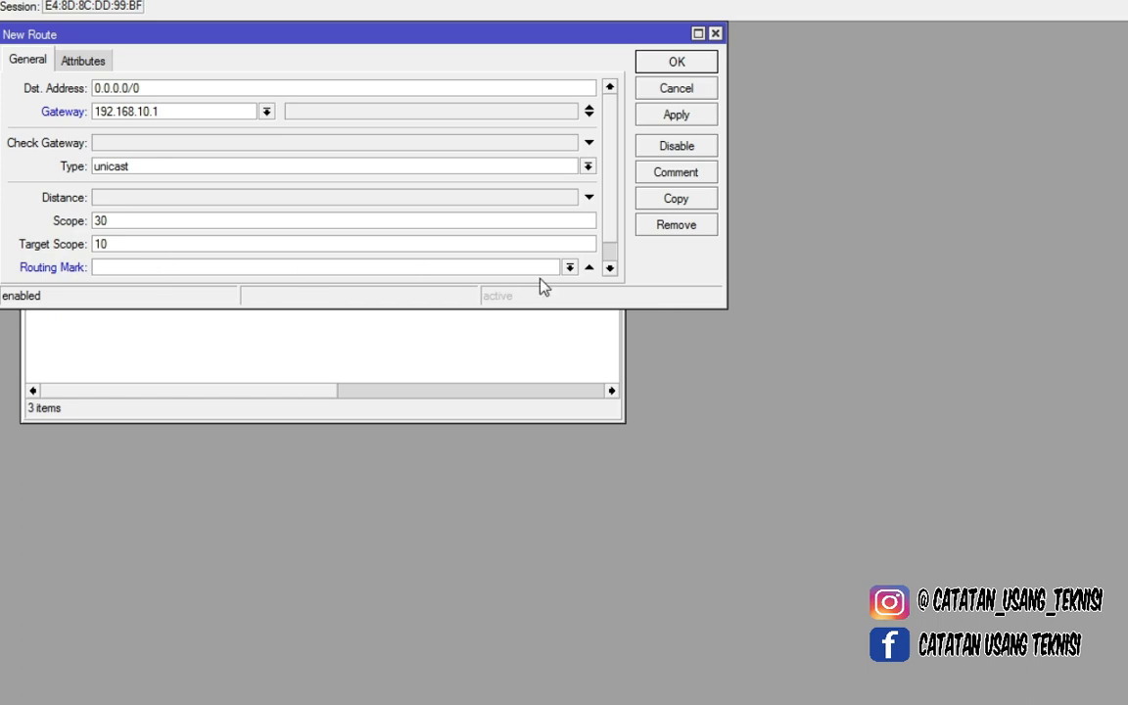
left_click(568, 267)
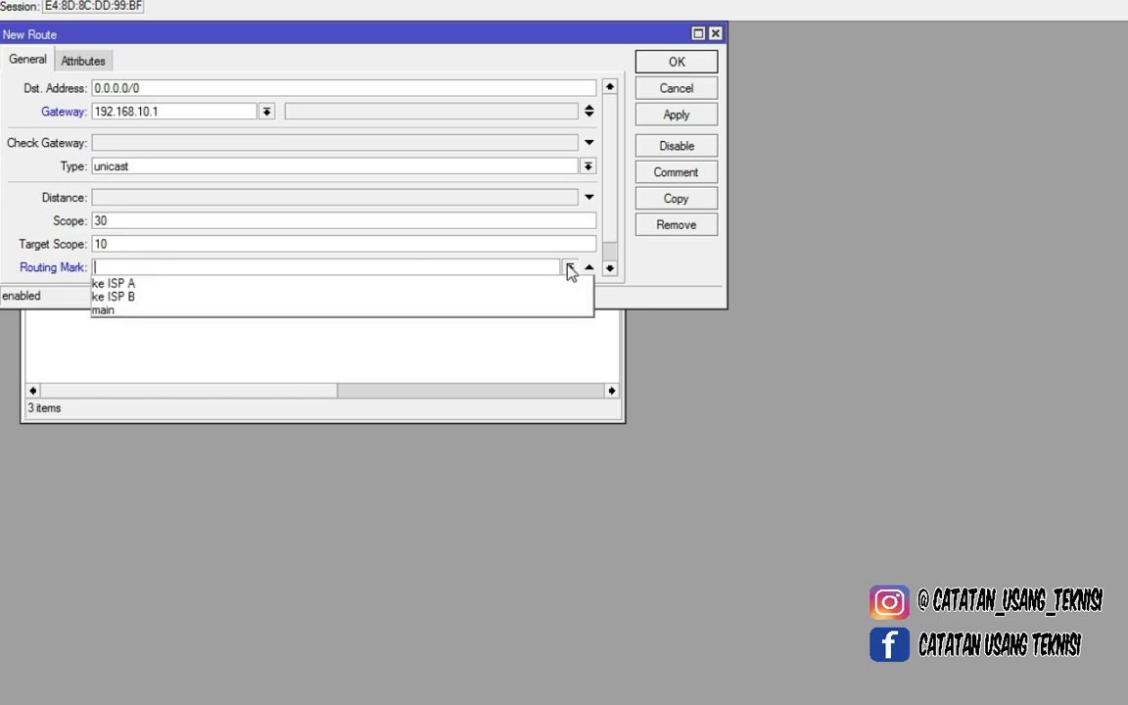
left_click(156, 284)
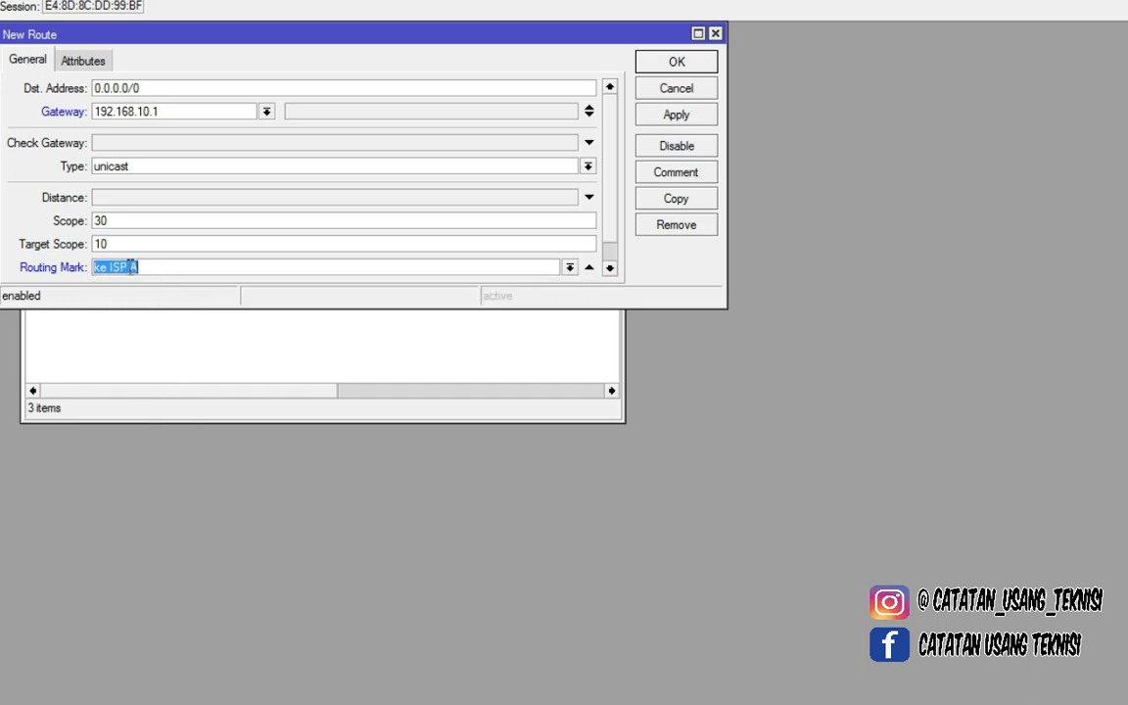
left_click(144, 267)
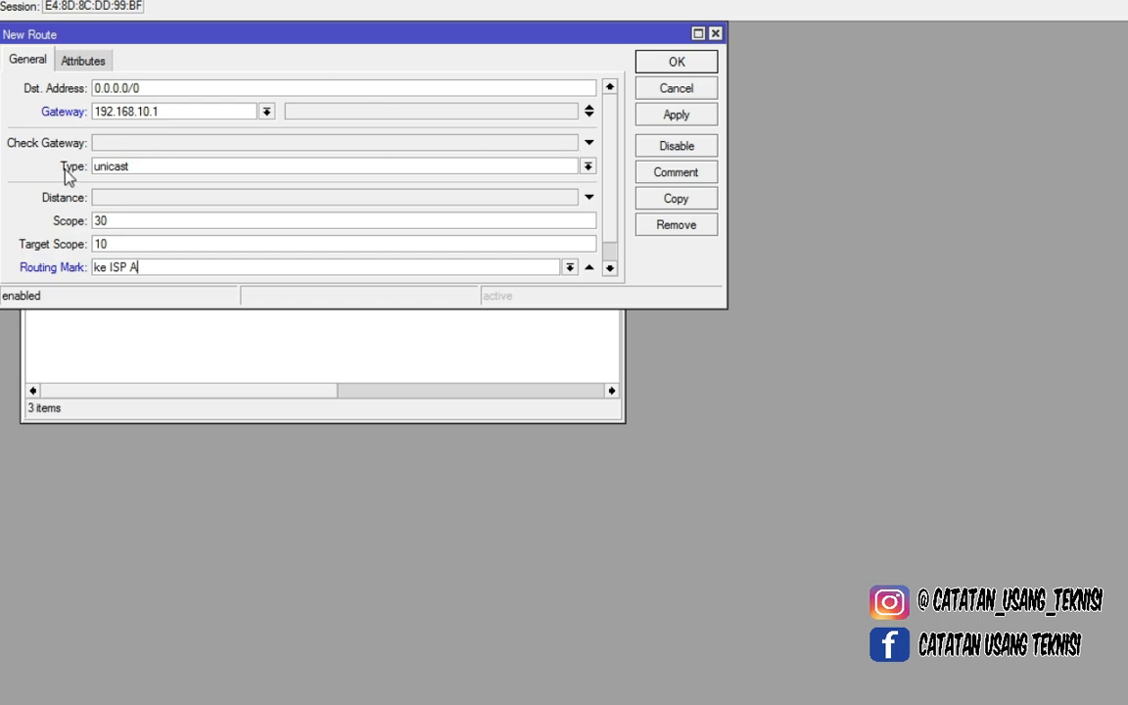
left_click(676, 116)
left_click(675, 64)
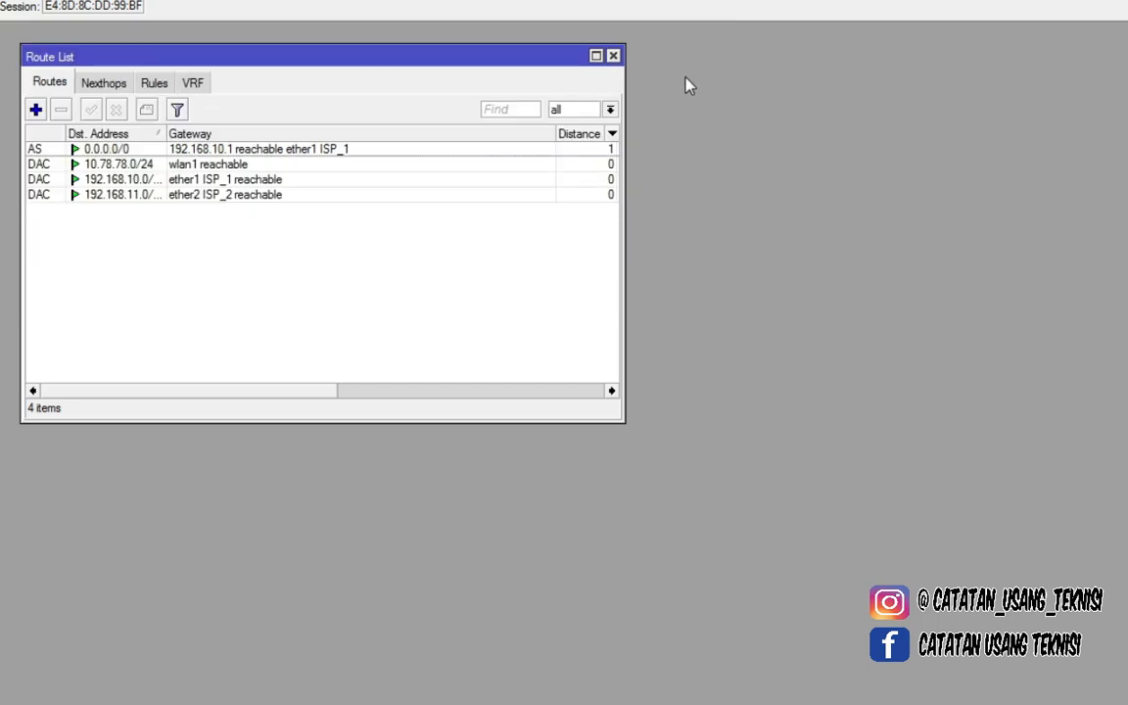
Start another 0.0.0.0/0 route with gateway 192.168.11.1, copied from the Notepad notes.
left_click(35, 111)
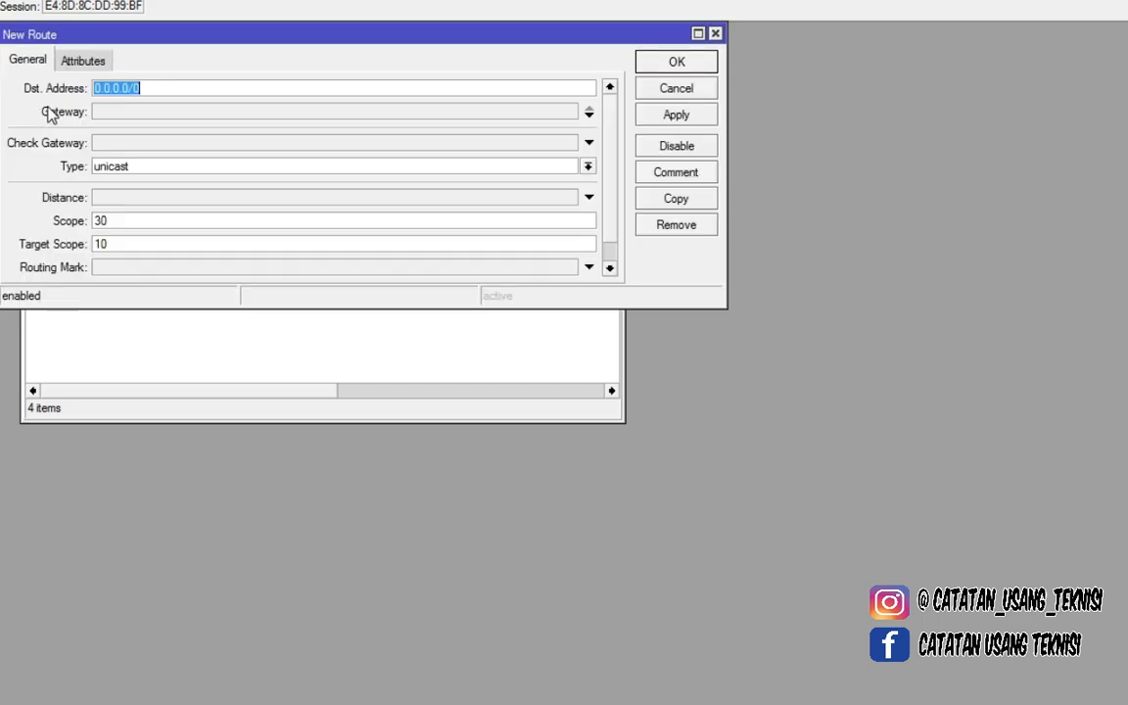
left_click(128, 118)
key("alt+Tab")
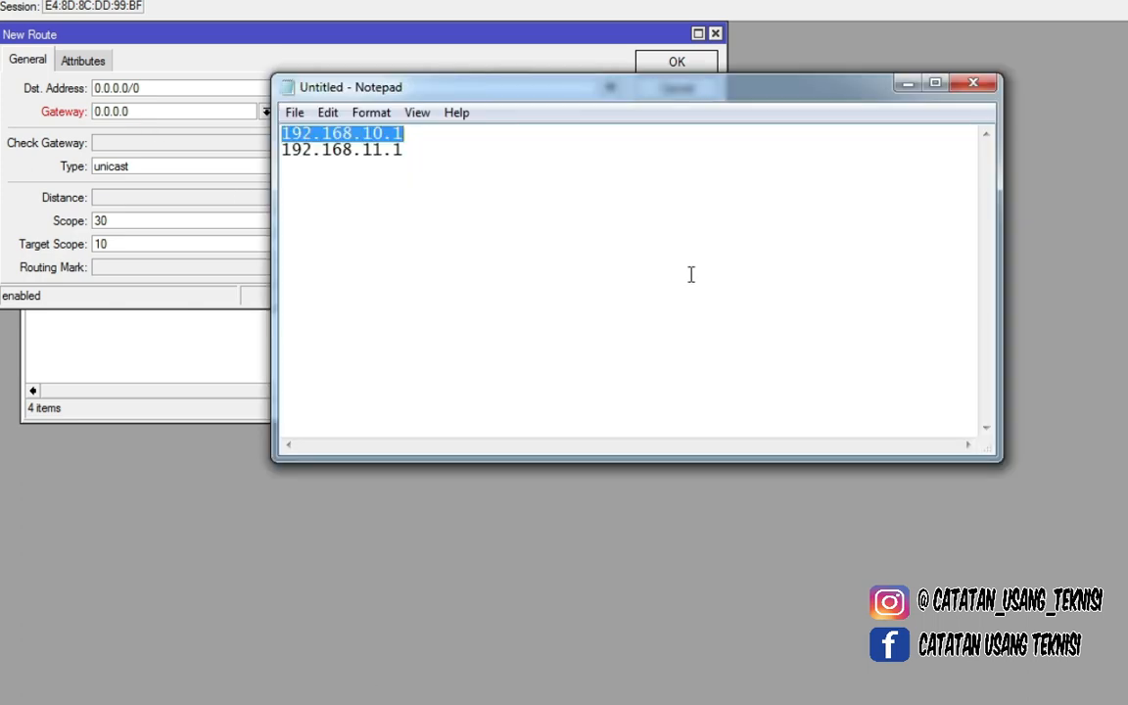
left_click_drag(403, 150, 283, 149)
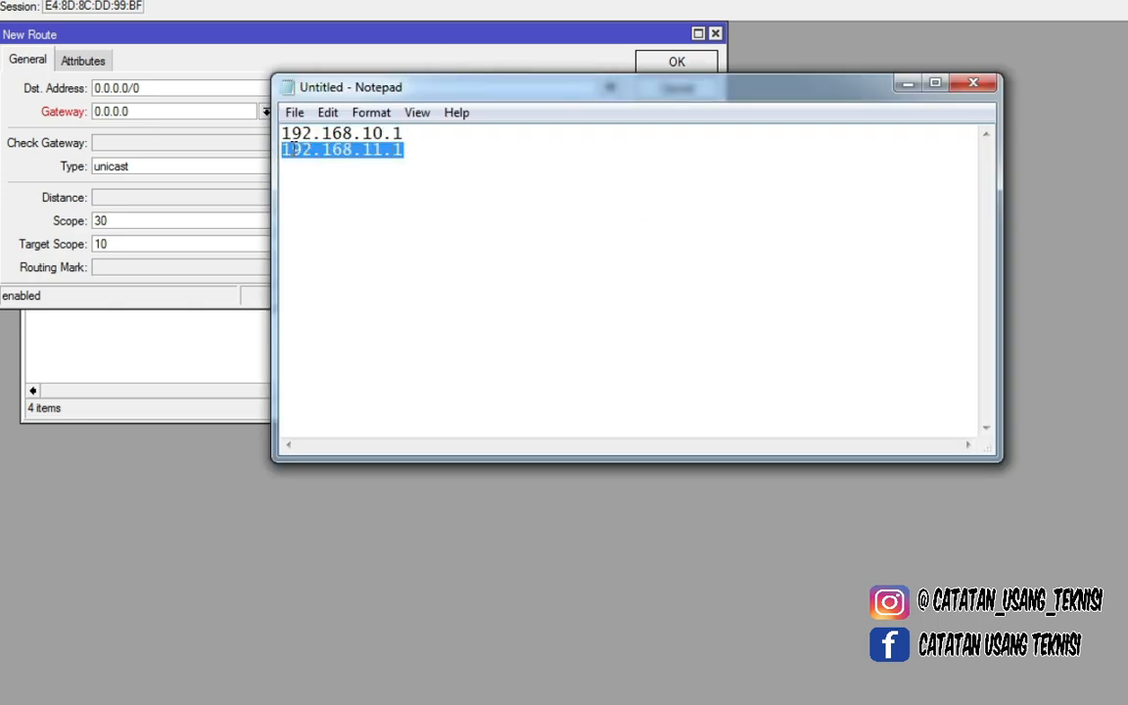
right_click(292, 149)
left_click(367, 226)
left_click(907, 85)
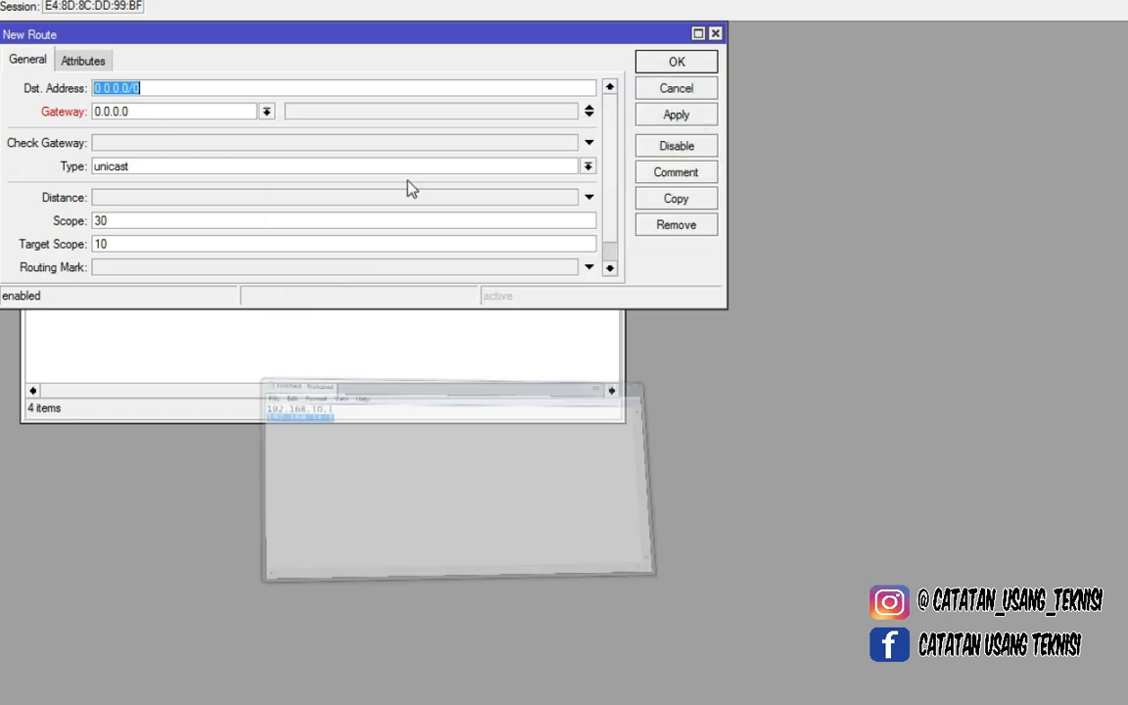
double_click(164, 111)
right_click(162, 111)
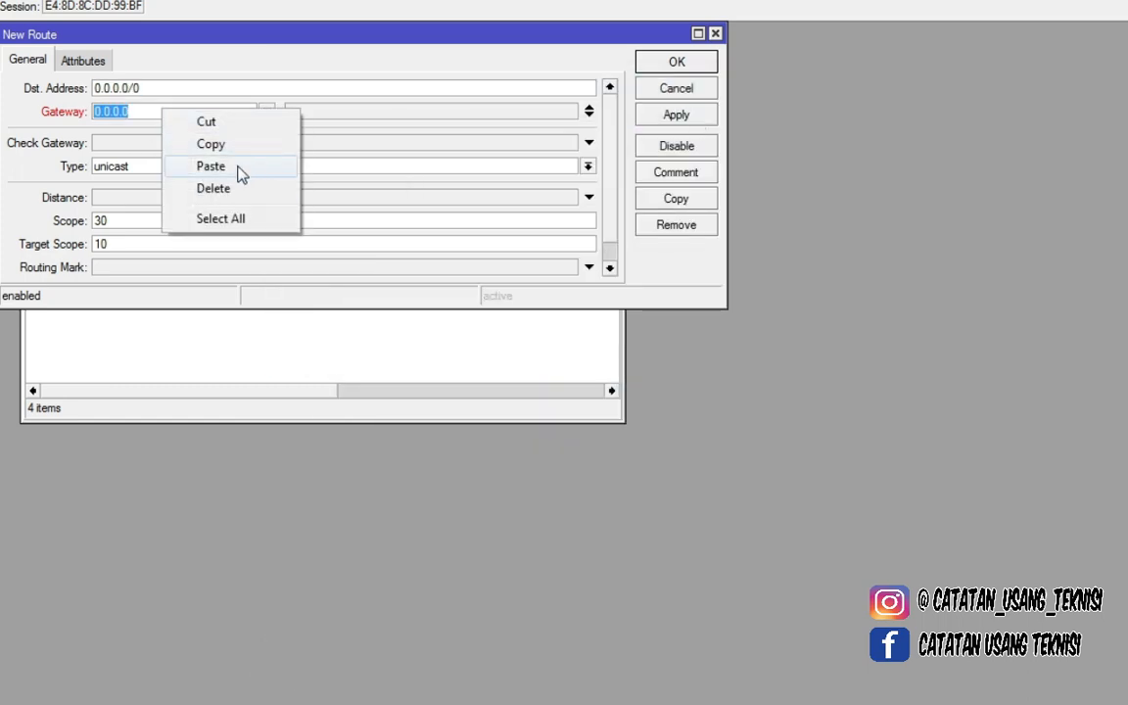
left_click(210, 166)
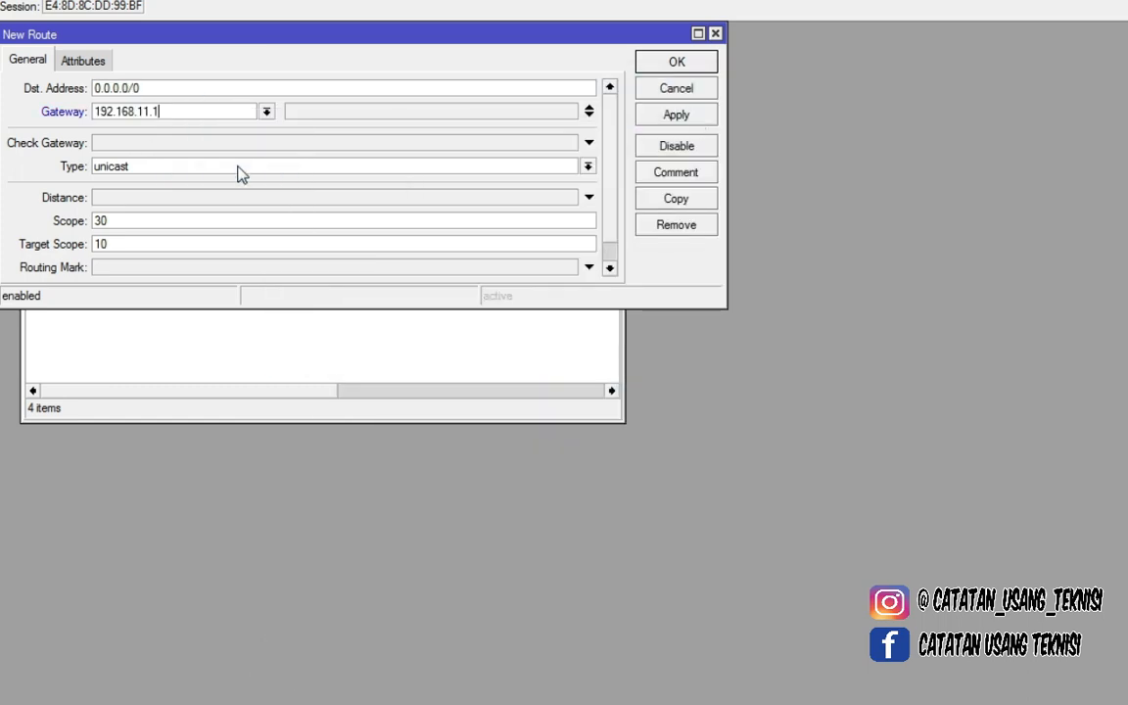
Assign the routing mark ke ISP B to the new 192.168.11.1 route and save the route.
left_click(126, 271)
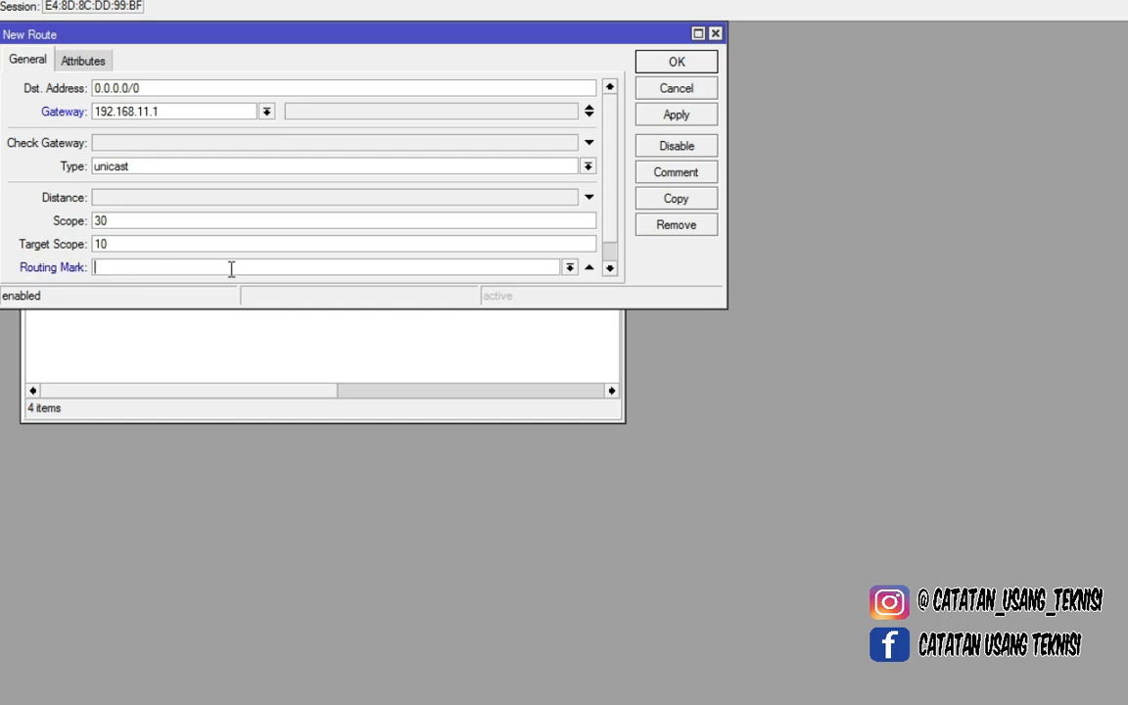
left_click(570, 267)
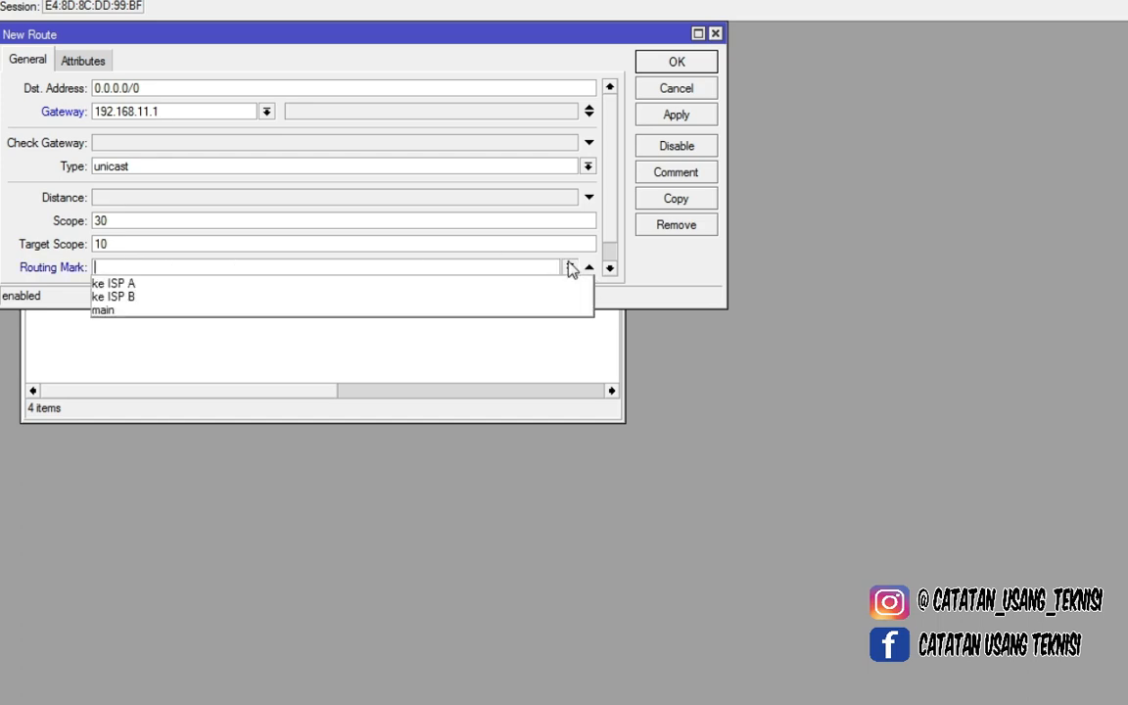
left_click(152, 305)
left_click(670, 118)
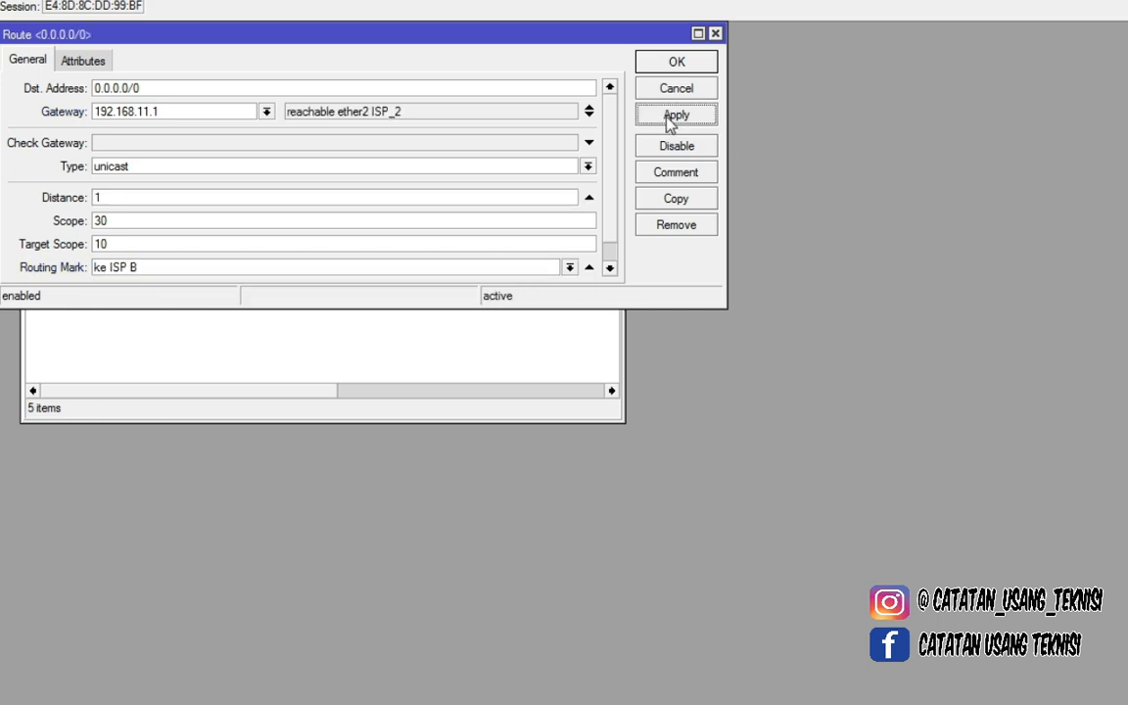
left_click(678, 64)
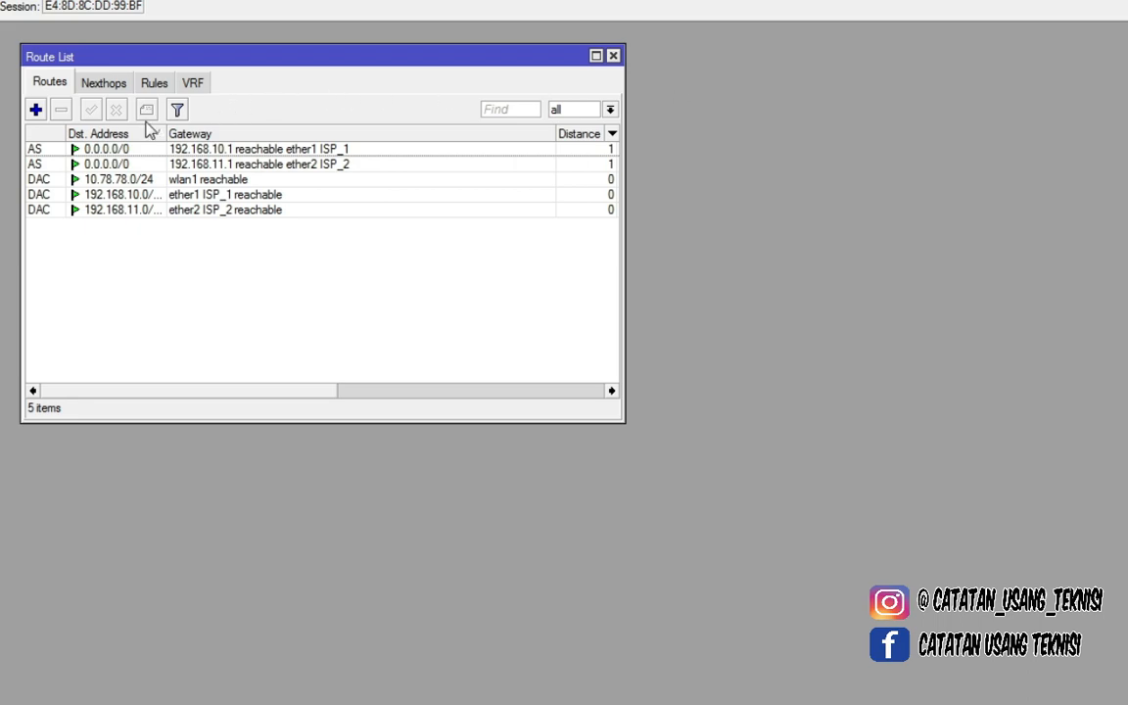
Start a third 0.0.0.0/0 route and paste 192.168.10.1 from the Notepad notes as its first gateway.
left_click(35, 110)
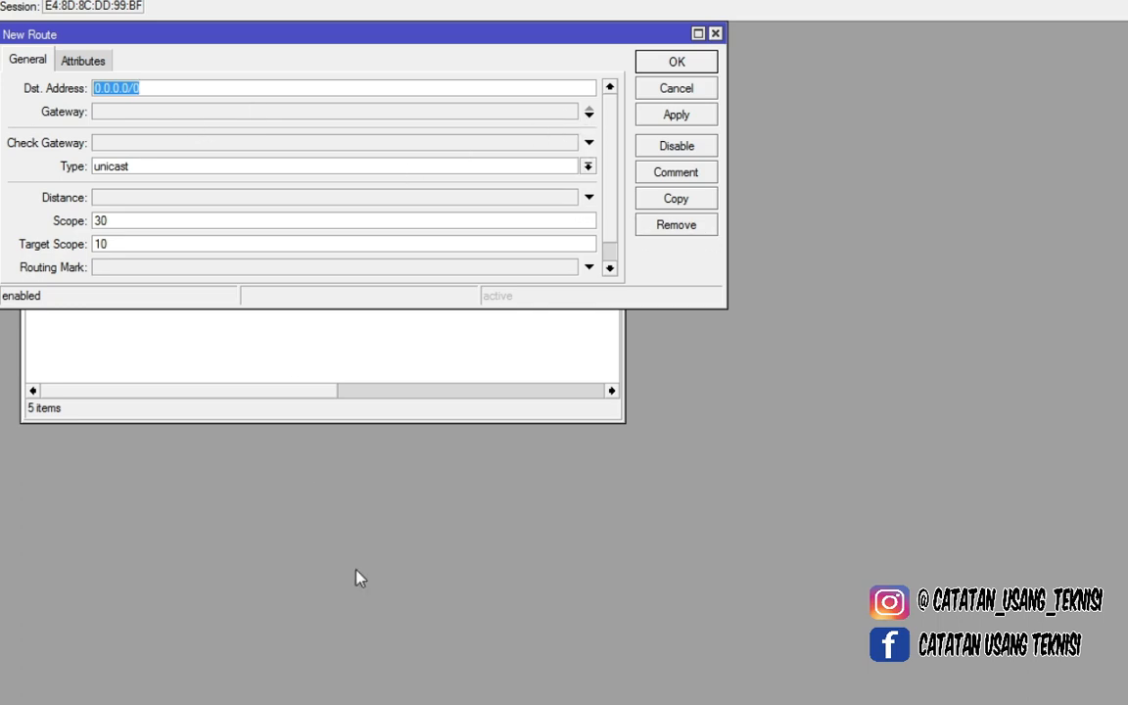
key("alt+Tab")
left_click_drag(405, 131, 283, 133)
right_click(305, 129)
left_click(375, 201)
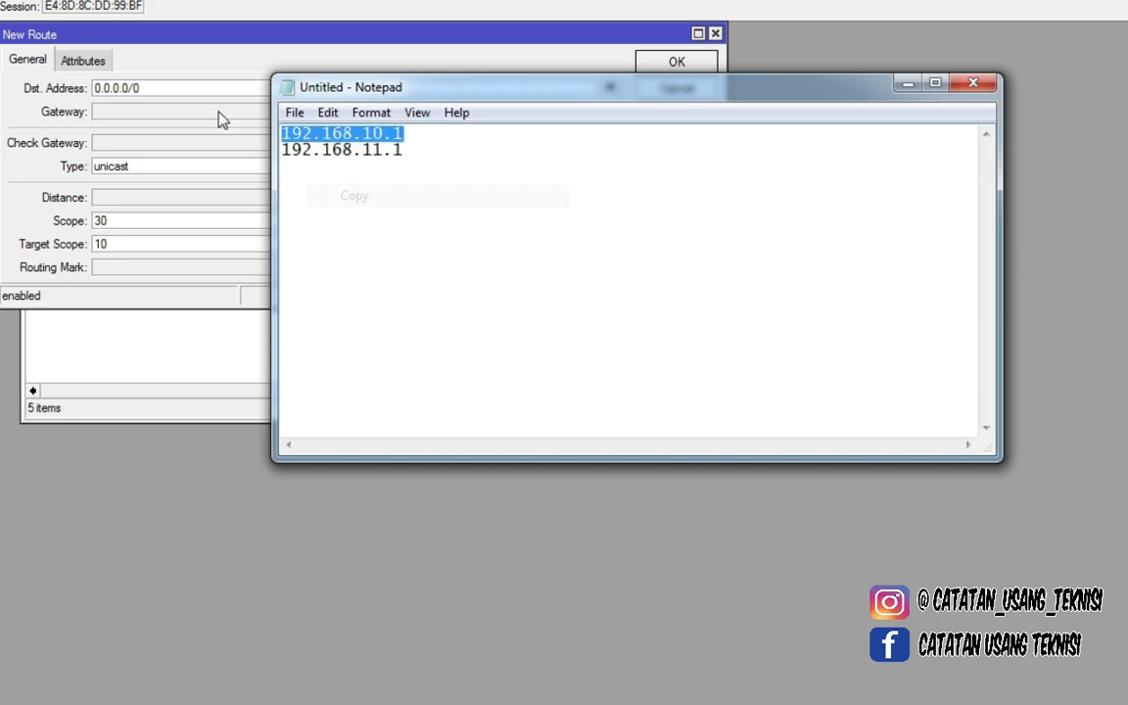
key("alt+Tab")
left_click(194, 112)
right_click(194, 112)
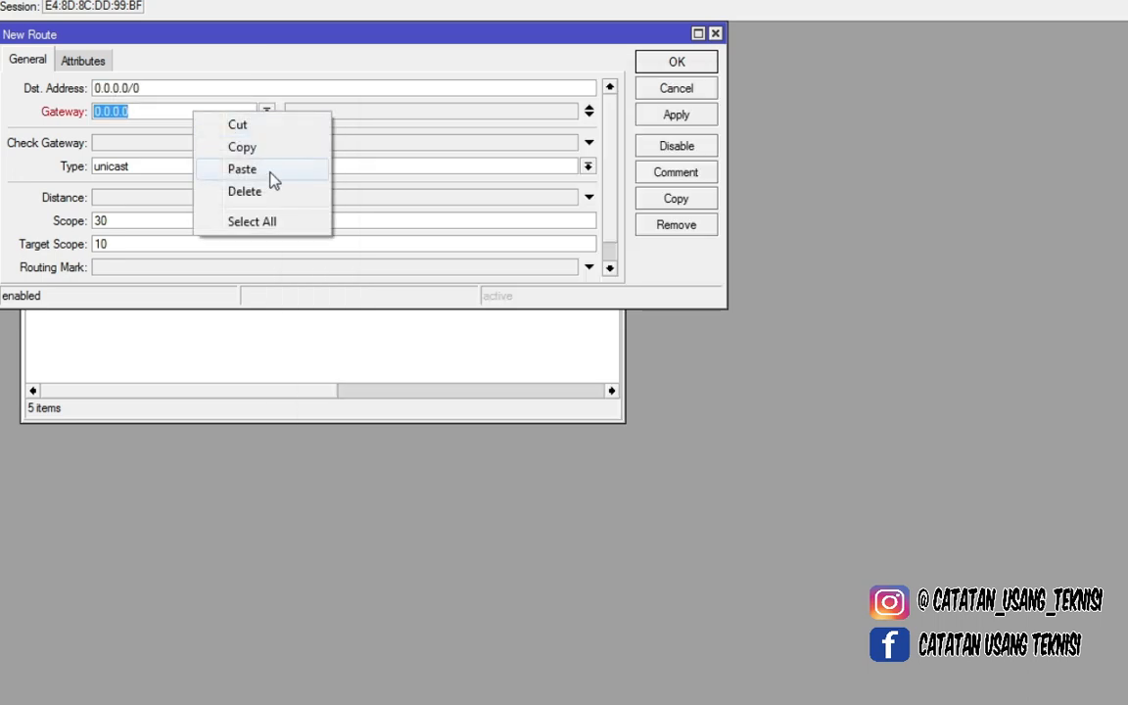
left_click(256, 169)
Add 192.168.11.1 from the Notepad notes as the new route's second gateway, save the route and close the route list.
key("alt+Tab")
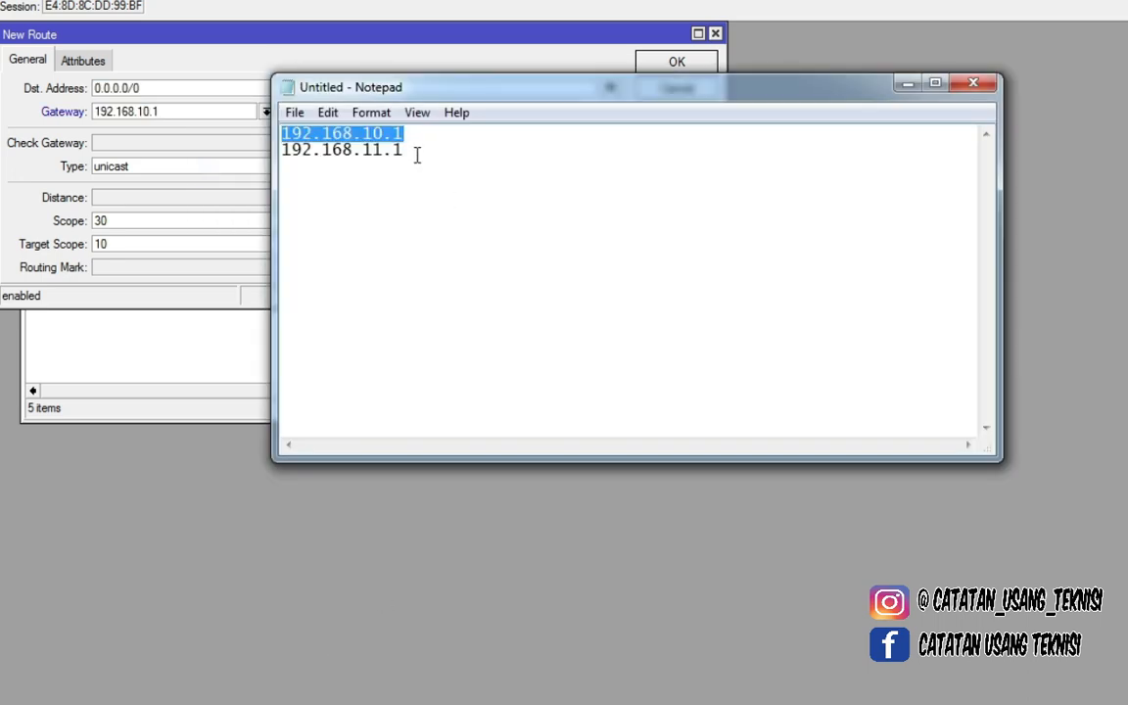
left_click_drag(416, 154, 285, 149)
right_click(291, 150)
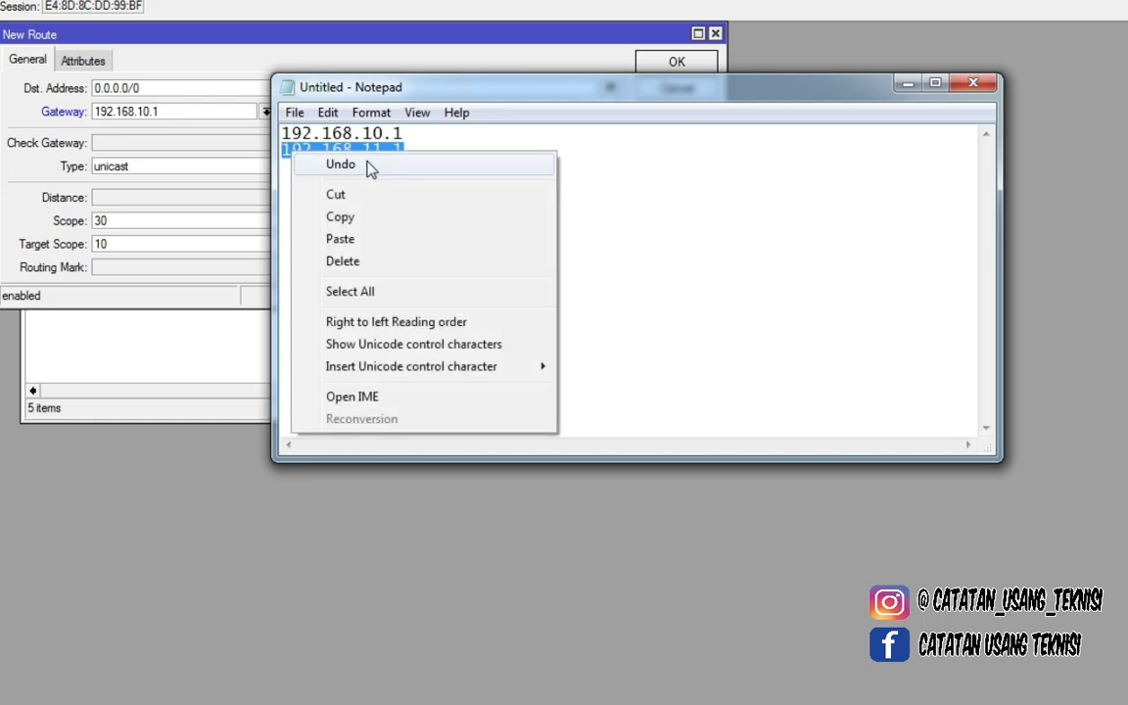
left_click(396, 214)
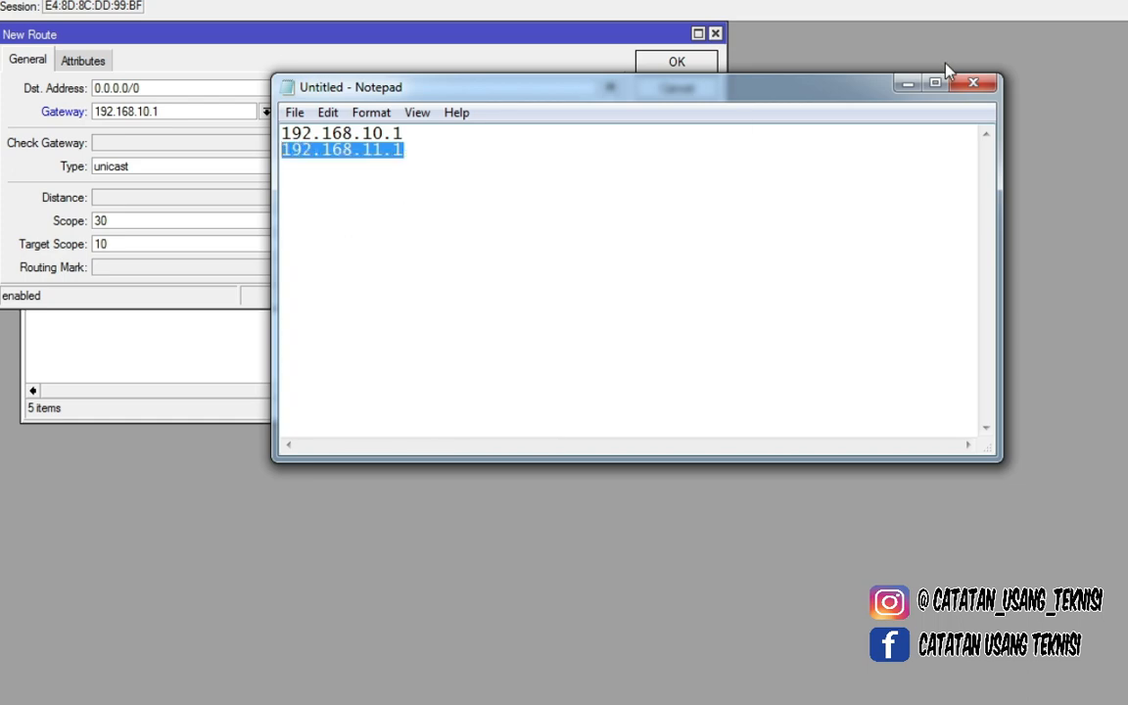
left_click(906, 88)
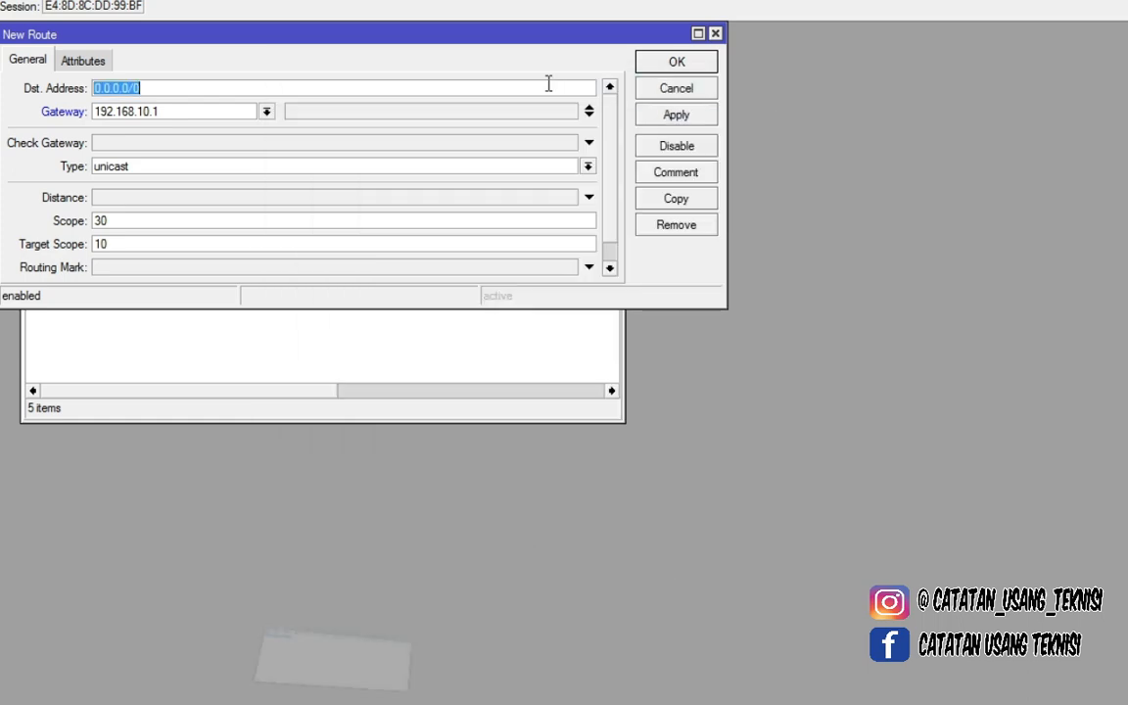
left_click(588, 116)
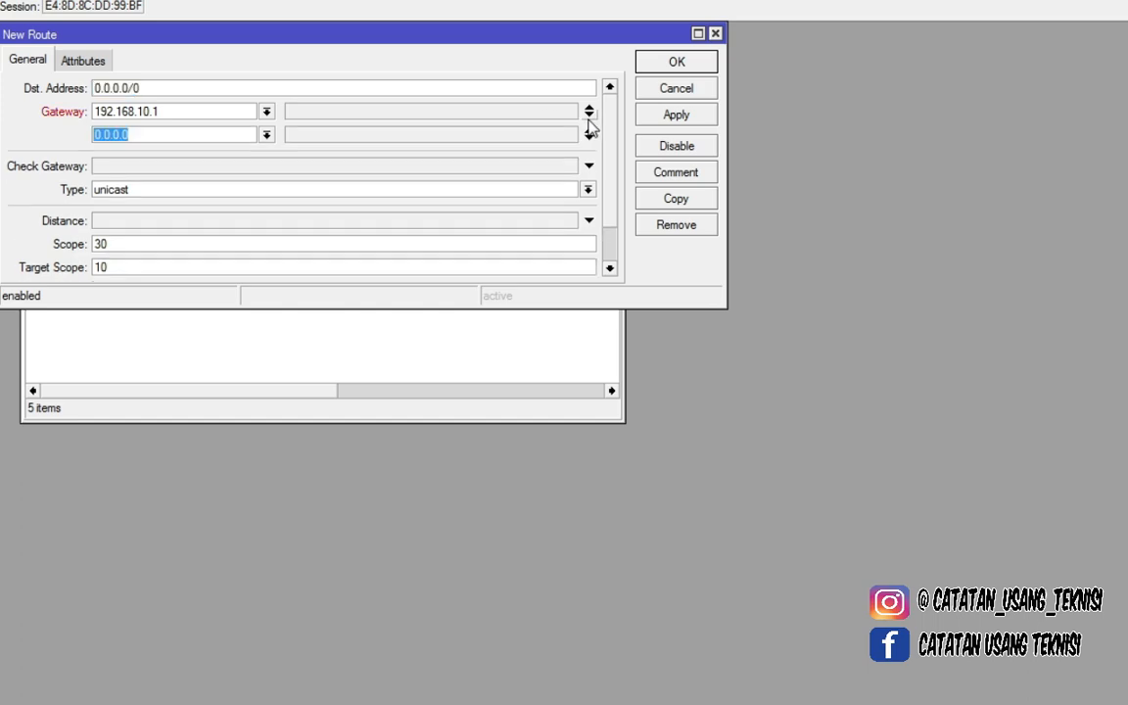
right_click(182, 134)
left_click(229, 190)
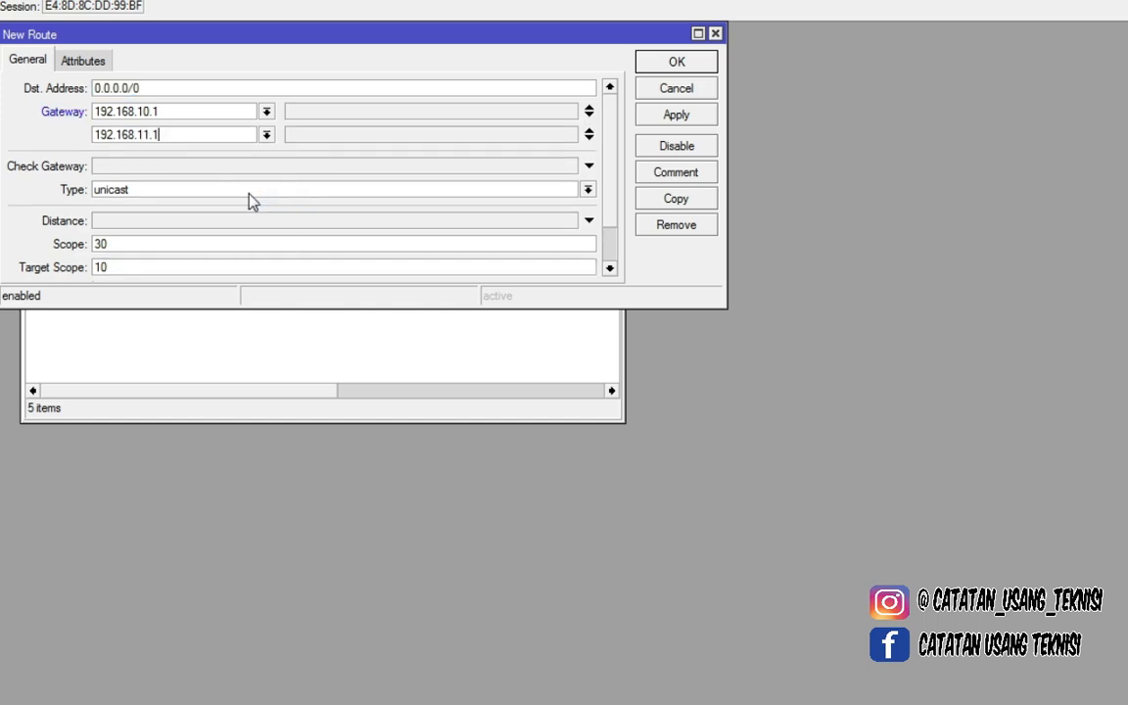
left_click(653, 118)
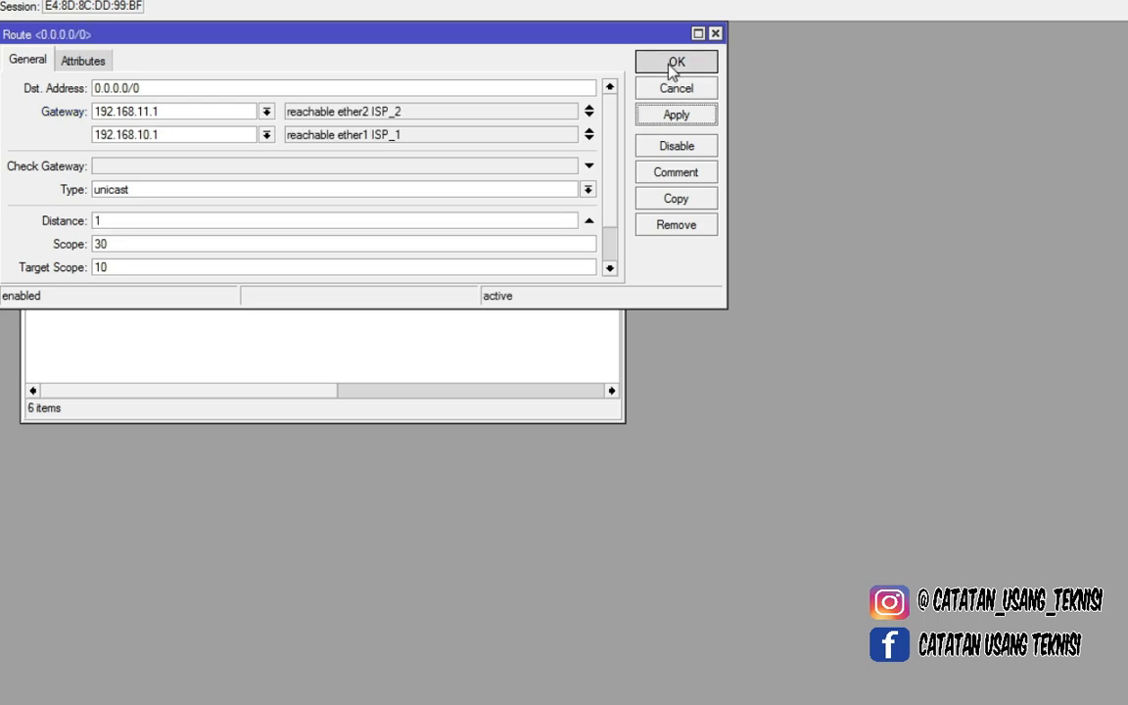
left_click(674, 65)
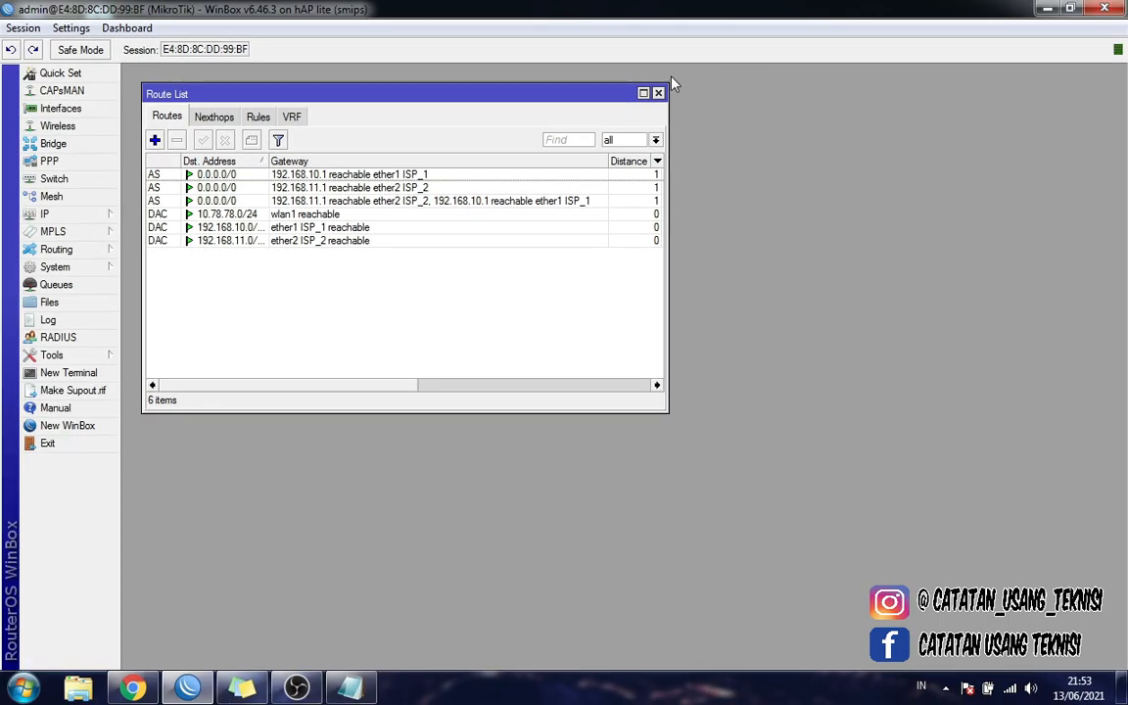
left_click(656, 93)
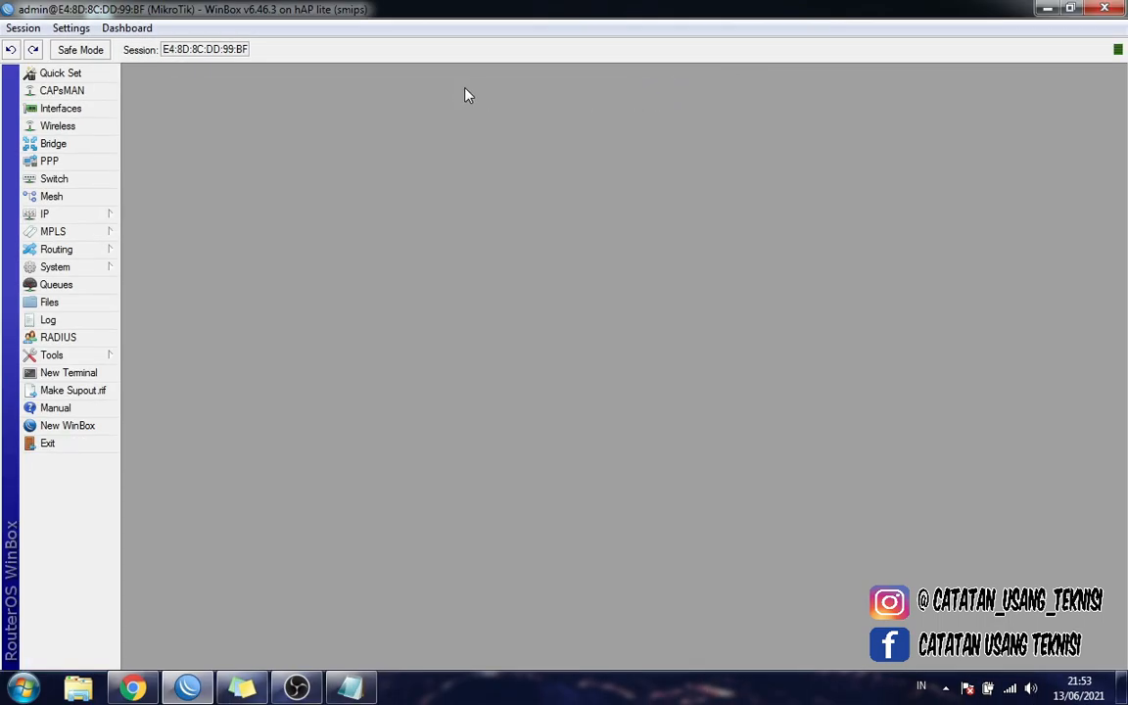
Examine the live traffic rates of ether1 ISP_1 and ether2 ISP_2 in the interface list.
left_click(53, 108)
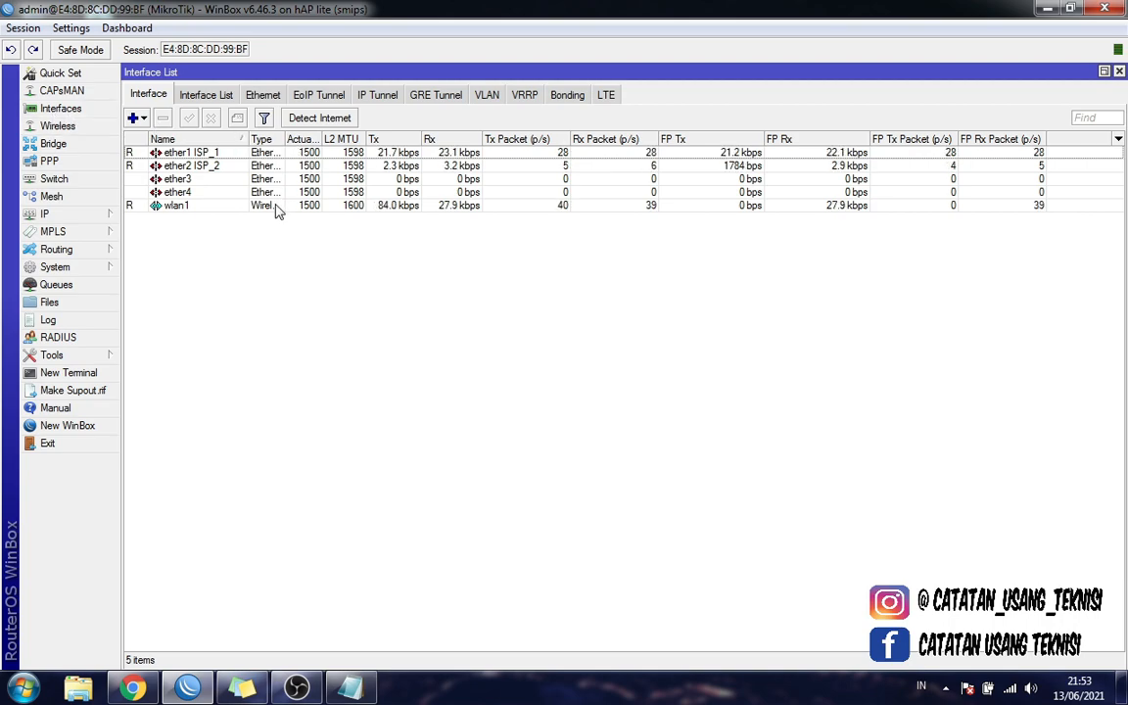
left_click(240, 152)
left_click(241, 166)
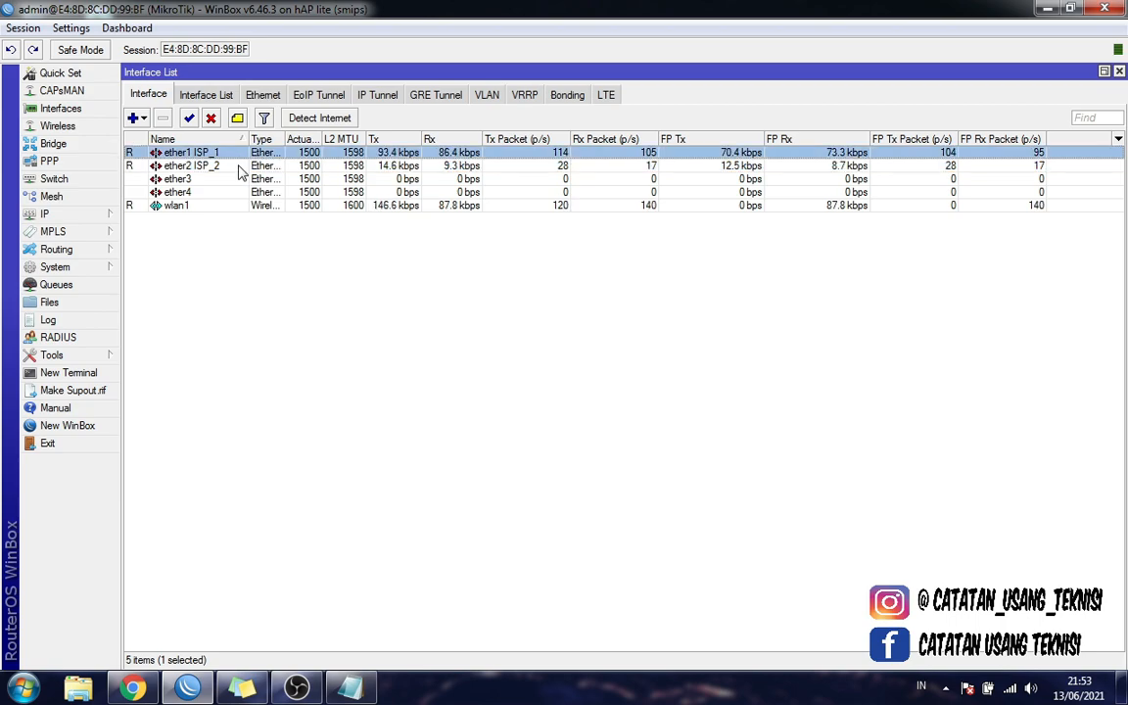
left_click(240, 154)
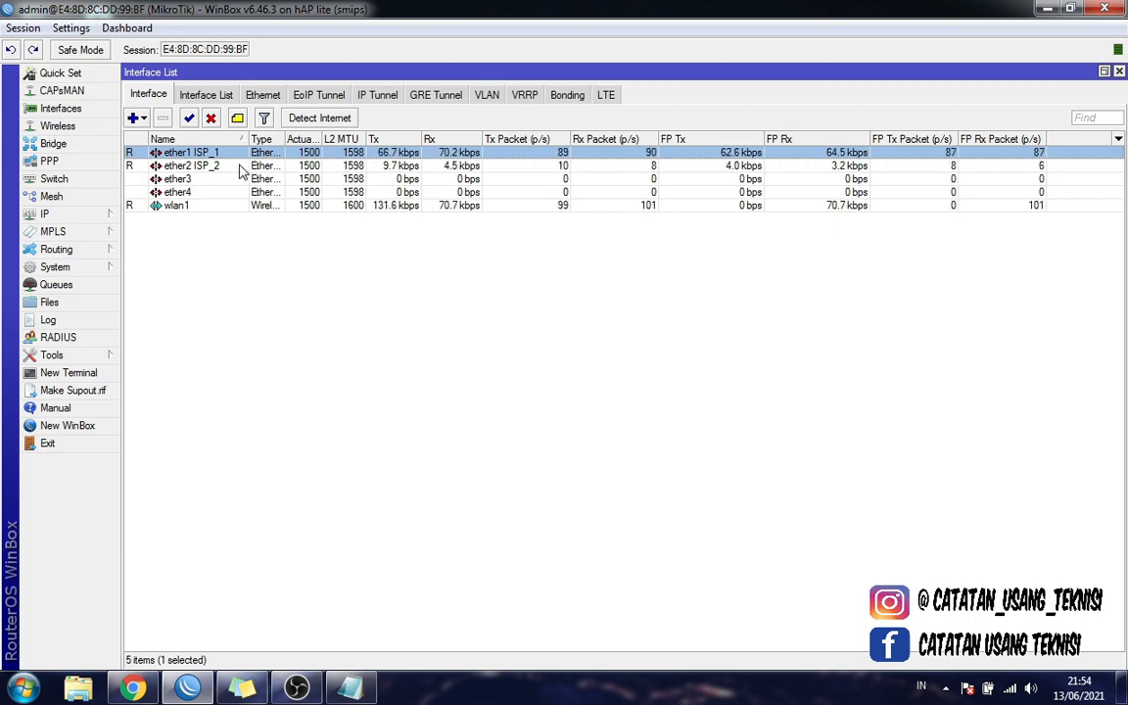
left_click(240, 166)
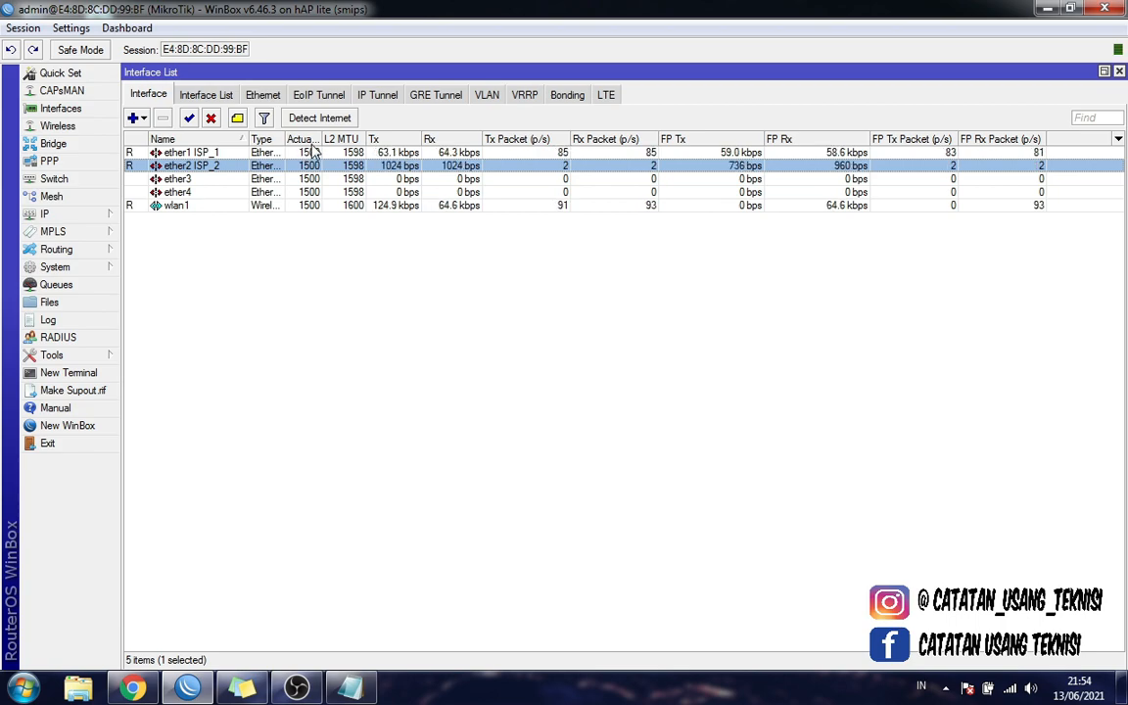
left_click(219, 154)
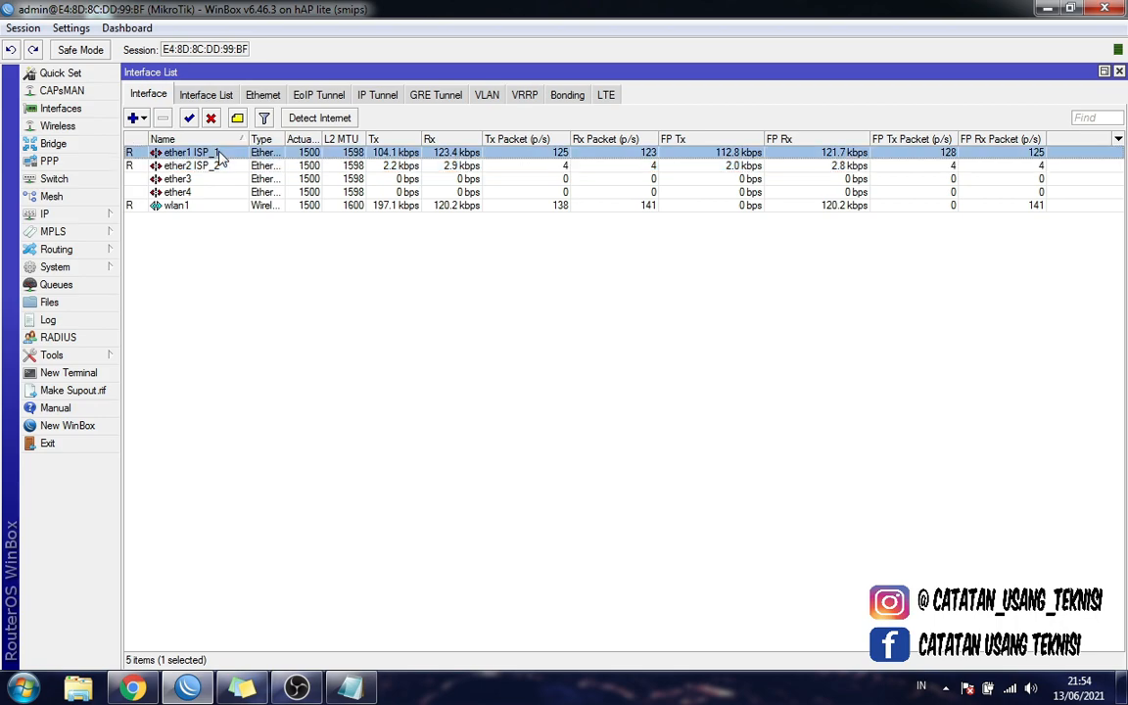
left_click(223, 166)
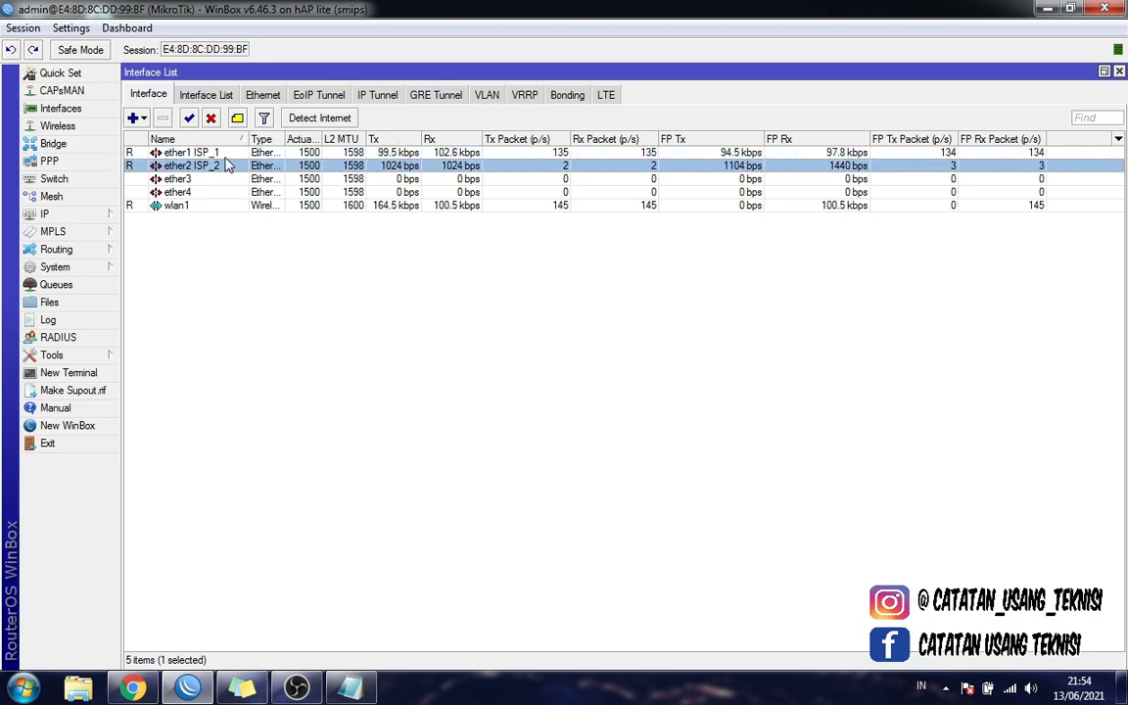
left_click(221, 153)
left_click(223, 165)
left_click(221, 154)
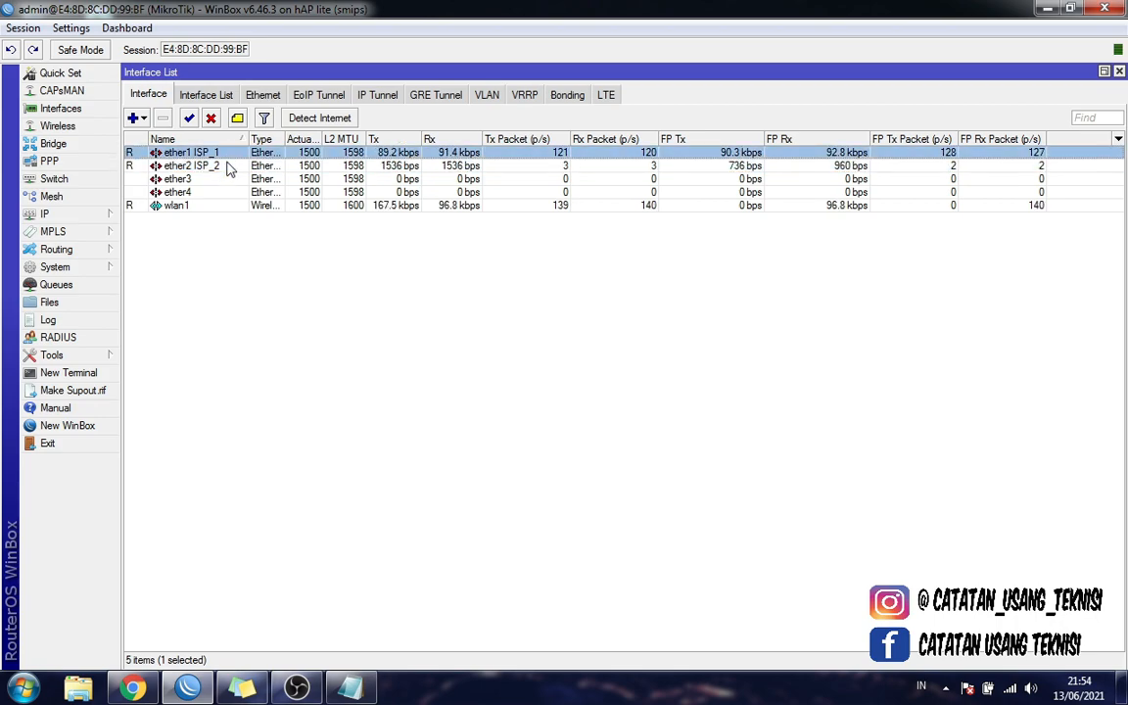
Disable the ether2 ISP_2 interface and run a fast.com speed test in Chrome, found through a speedtest search.
left_click(228, 167)
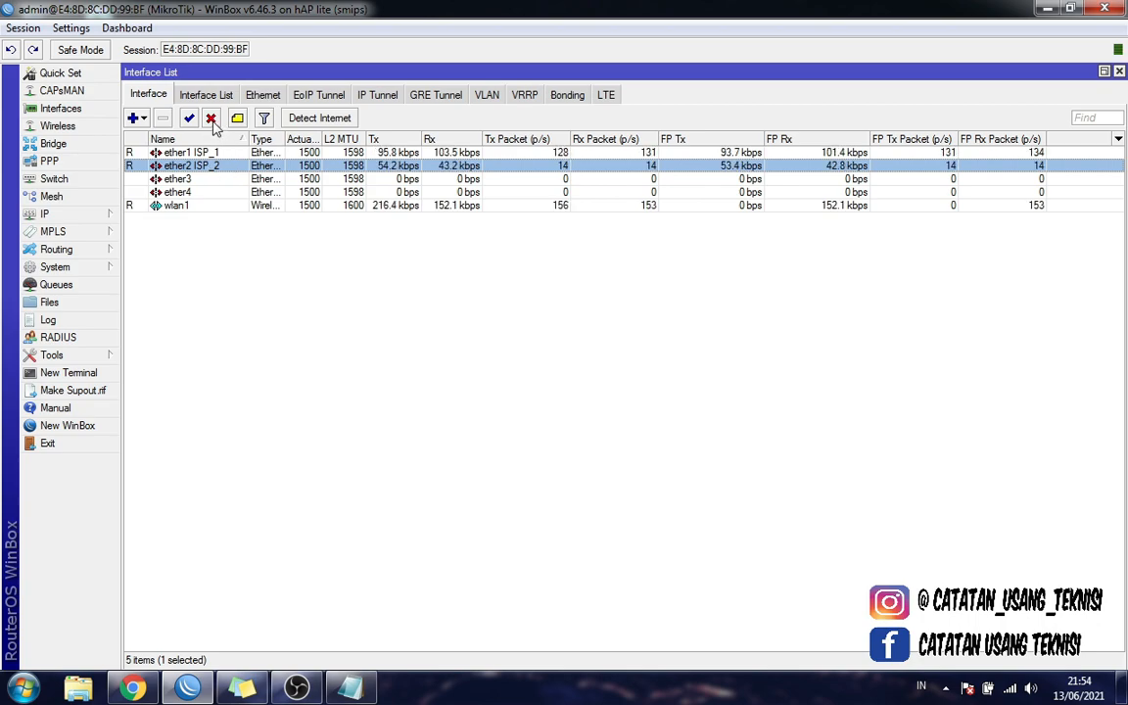
left_click(211, 119)
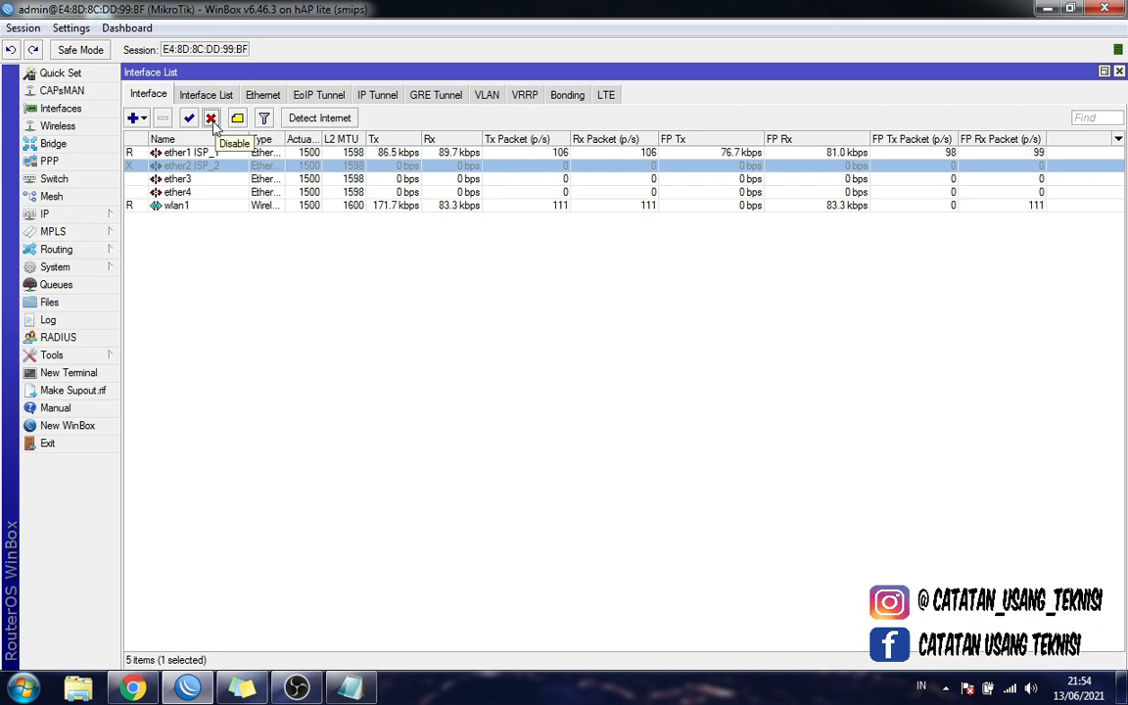
left_click(133, 688)
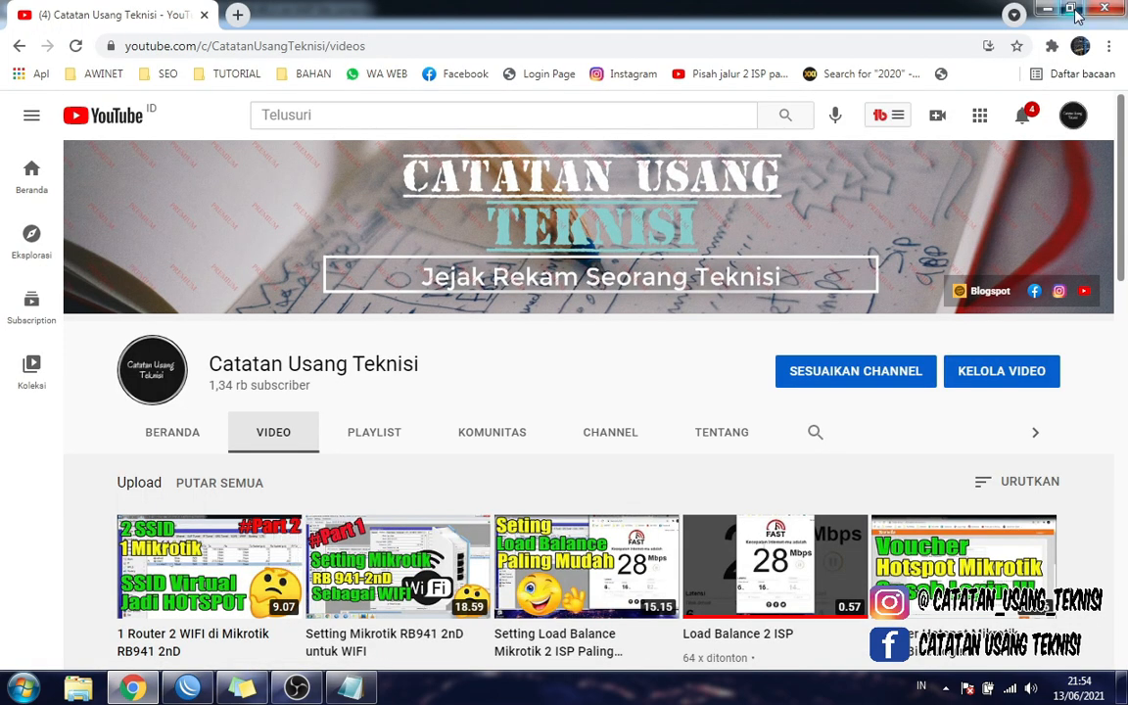
left_click(1070, 8)
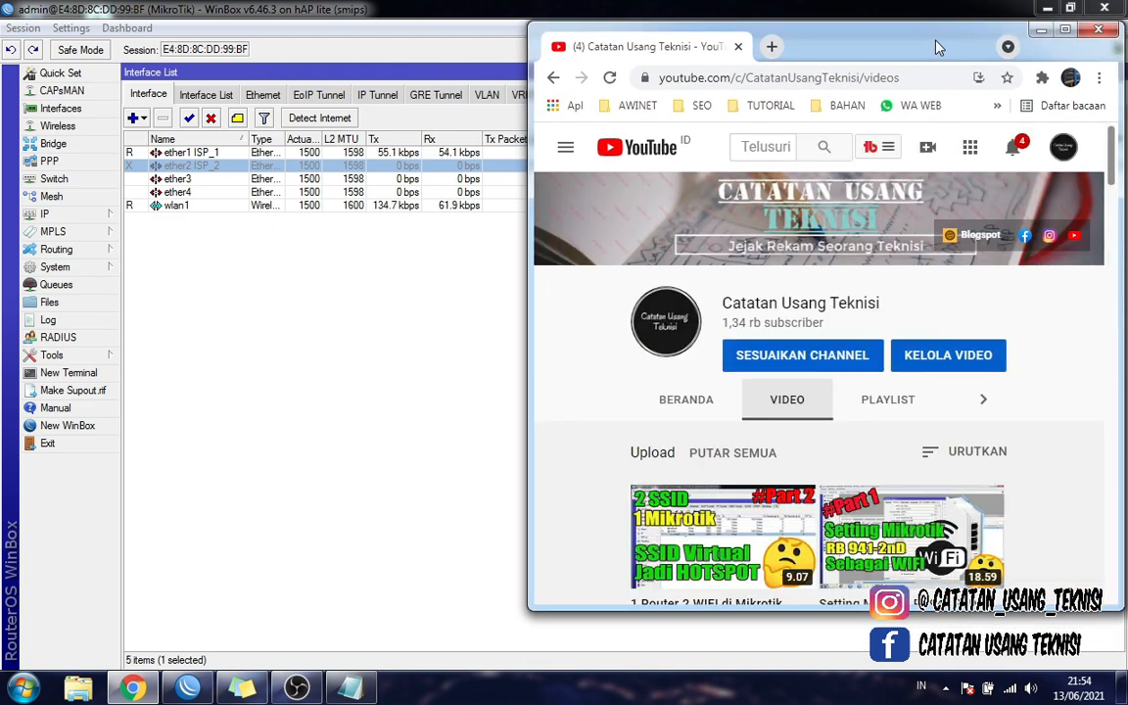
left_click(771, 51)
left_click(757, 72)
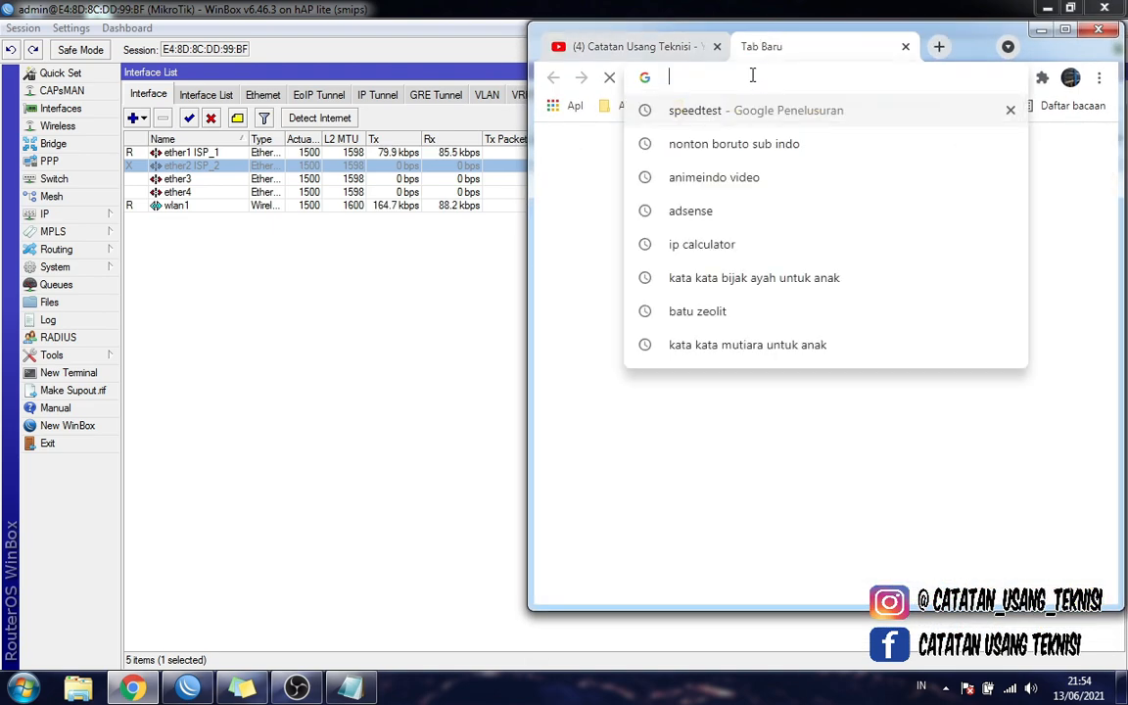
key("Down")
left_click(754, 113)
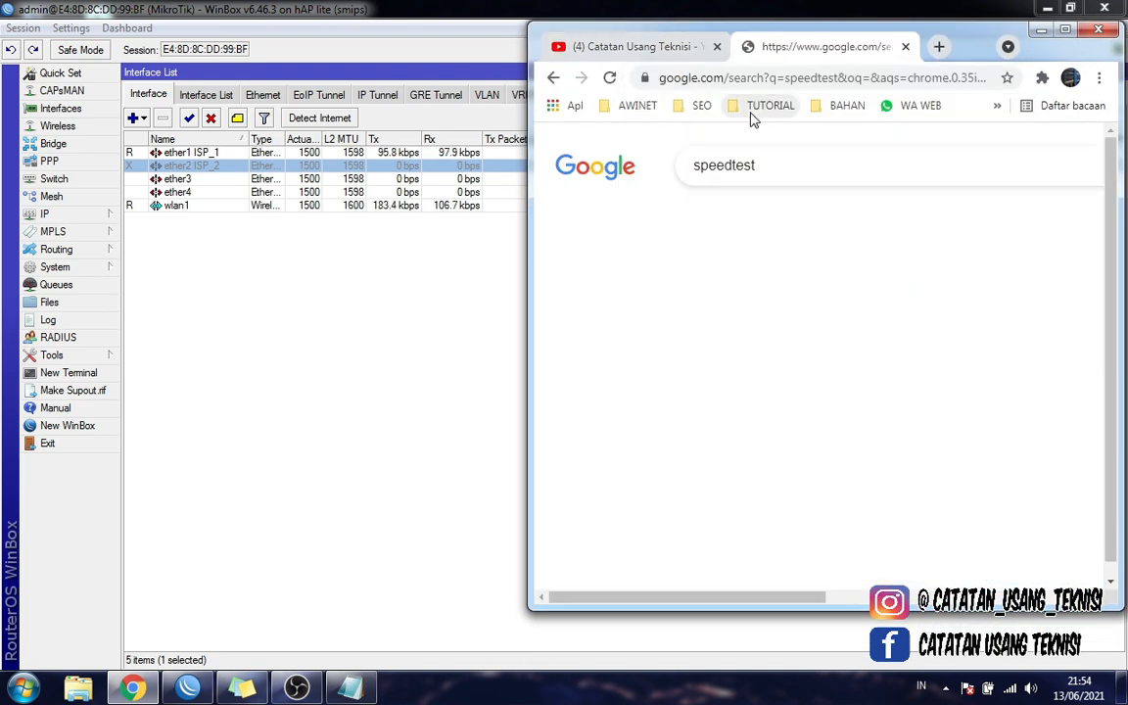
scroll(864, 440, "down", 1)
scroll(864, 440, "down", 2)
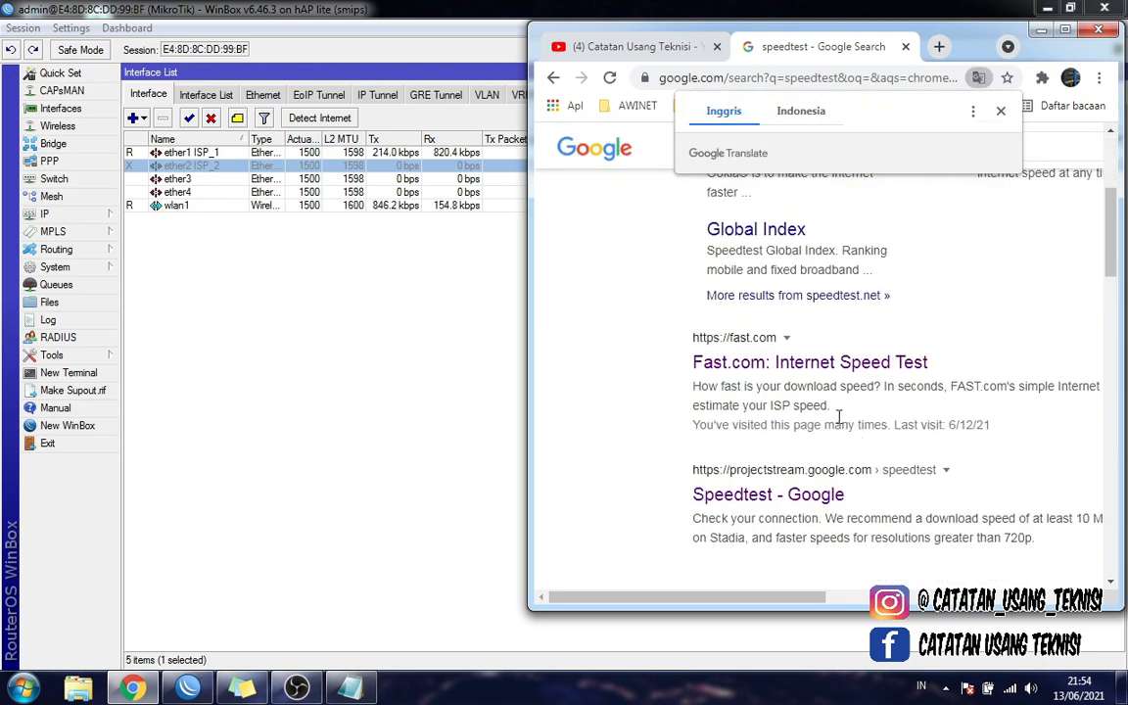
left_click(794, 364)
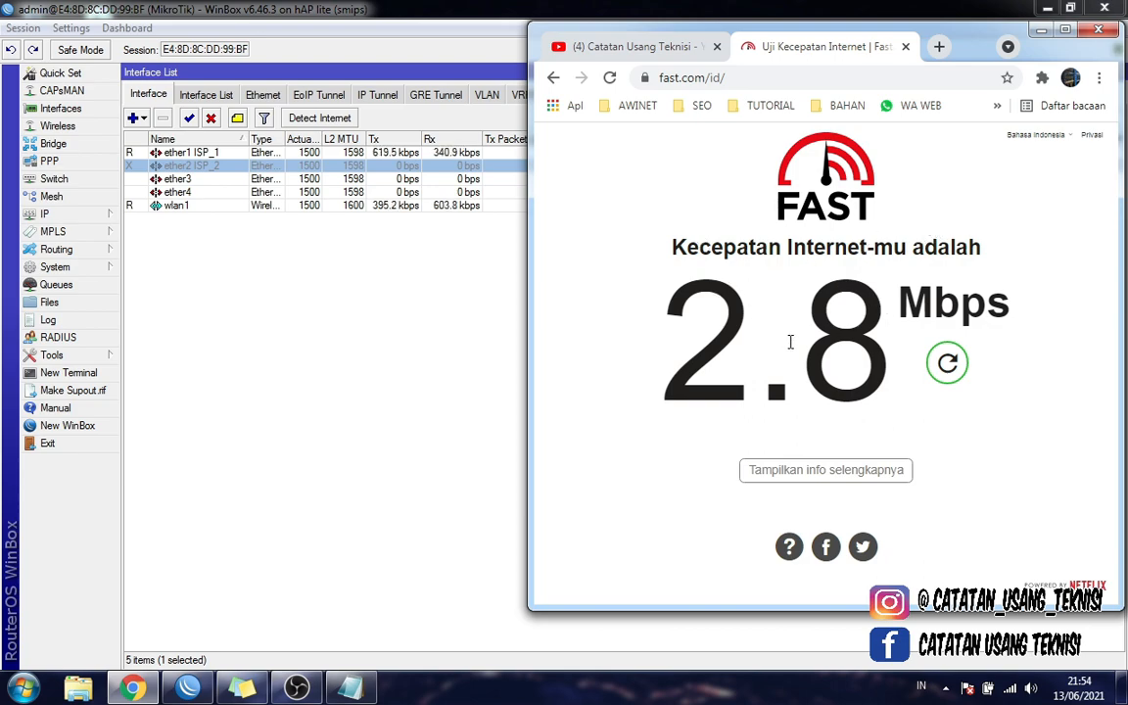
Return to WinBox and re-enable the ether2 ISP_2 interface.
left_click(279, 289)
left_click(208, 166)
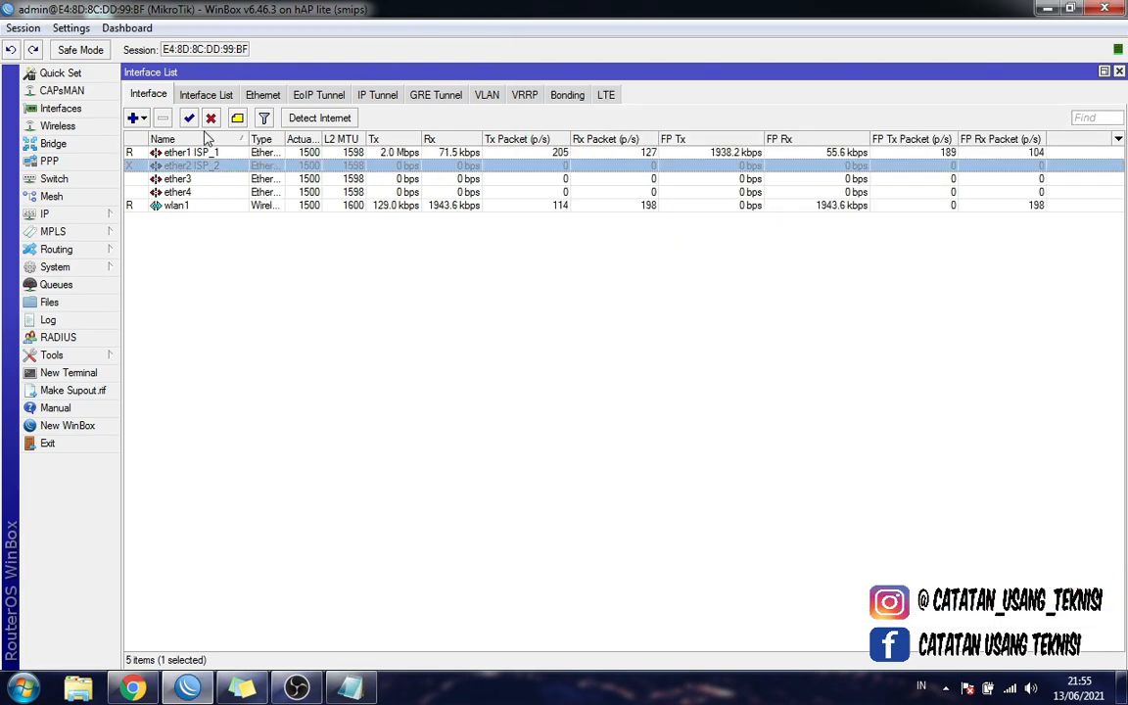
left_click(190, 119)
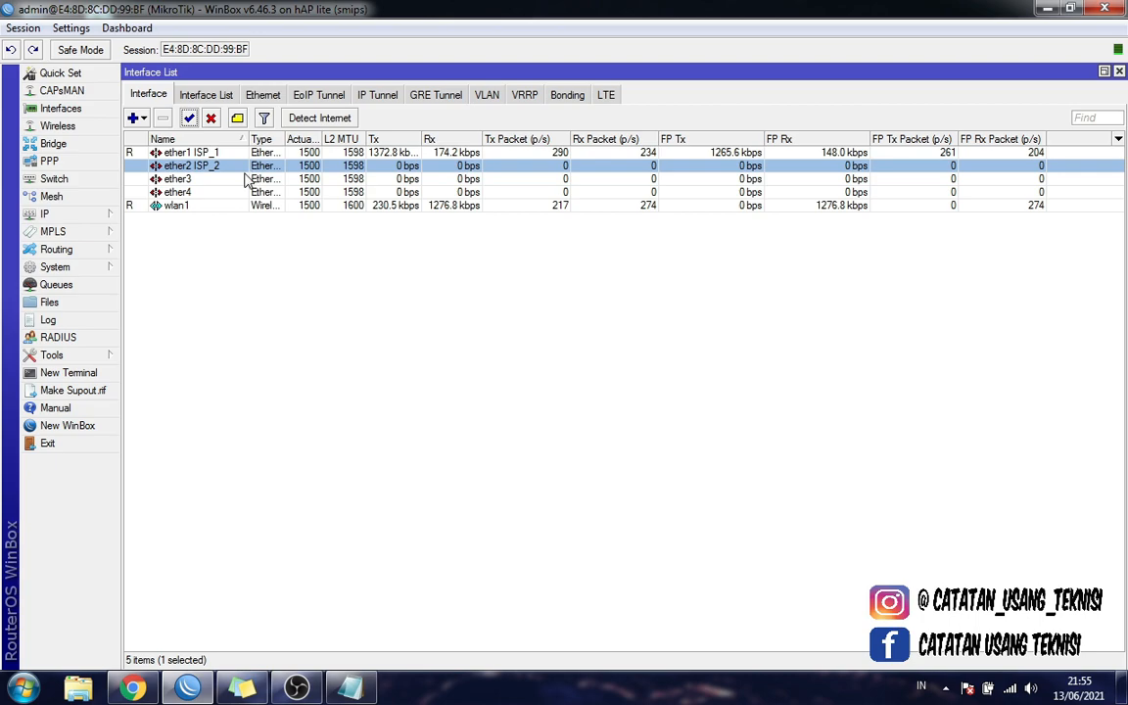
Disable the ether1 ISP_1 interface and rerun the fast.com speed test in Chrome.
left_click(279, 154)
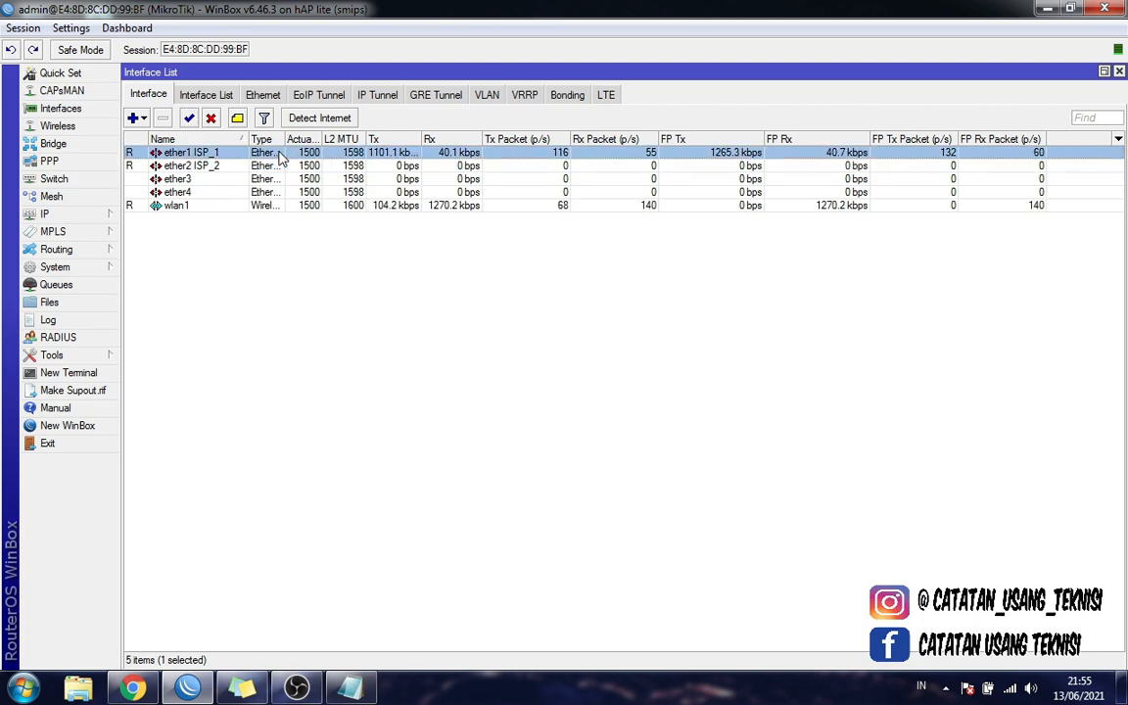
left_click(211, 117)
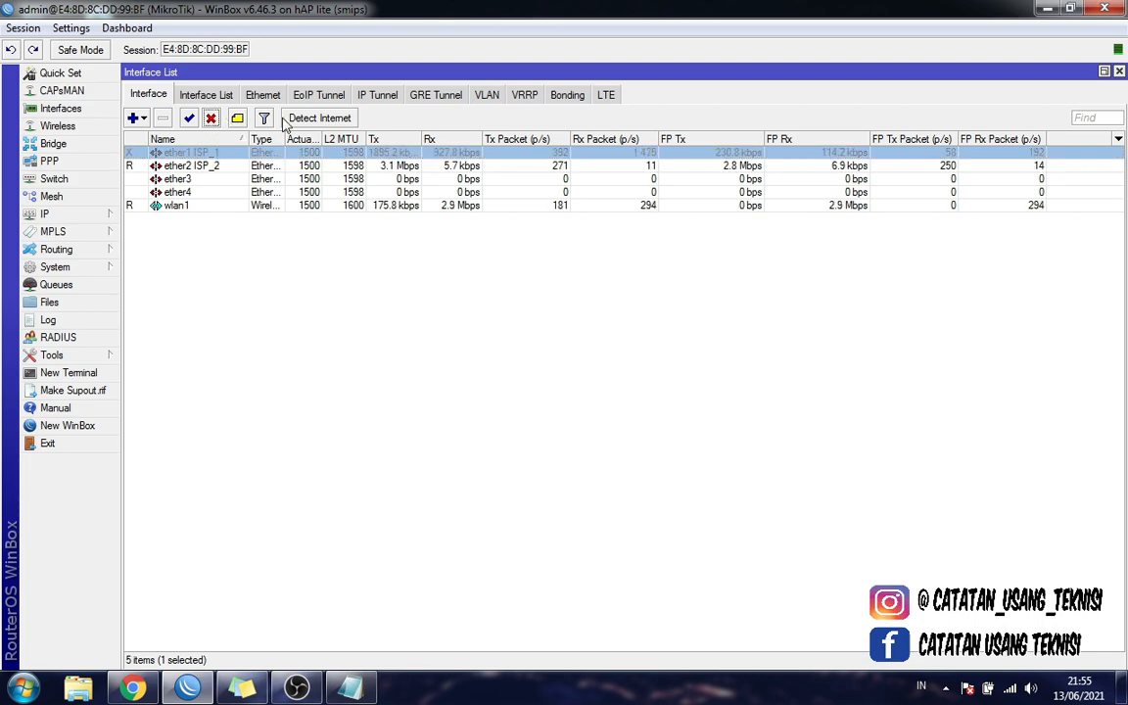
left_click(133, 688)
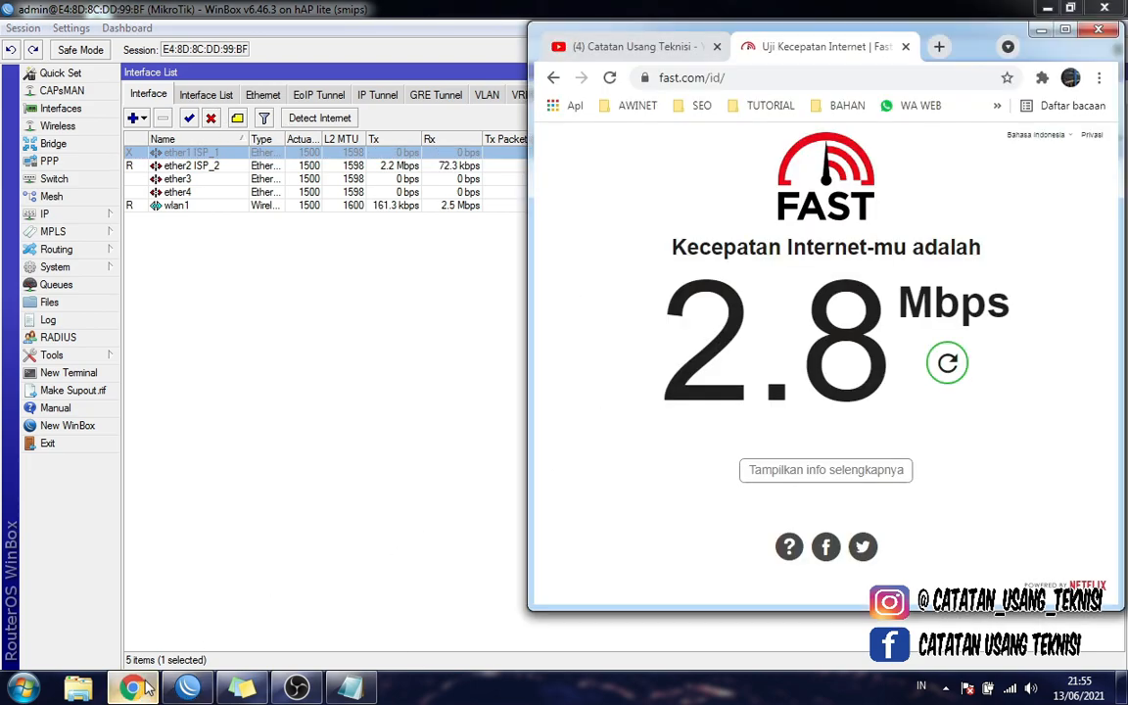
left_click(948, 363)
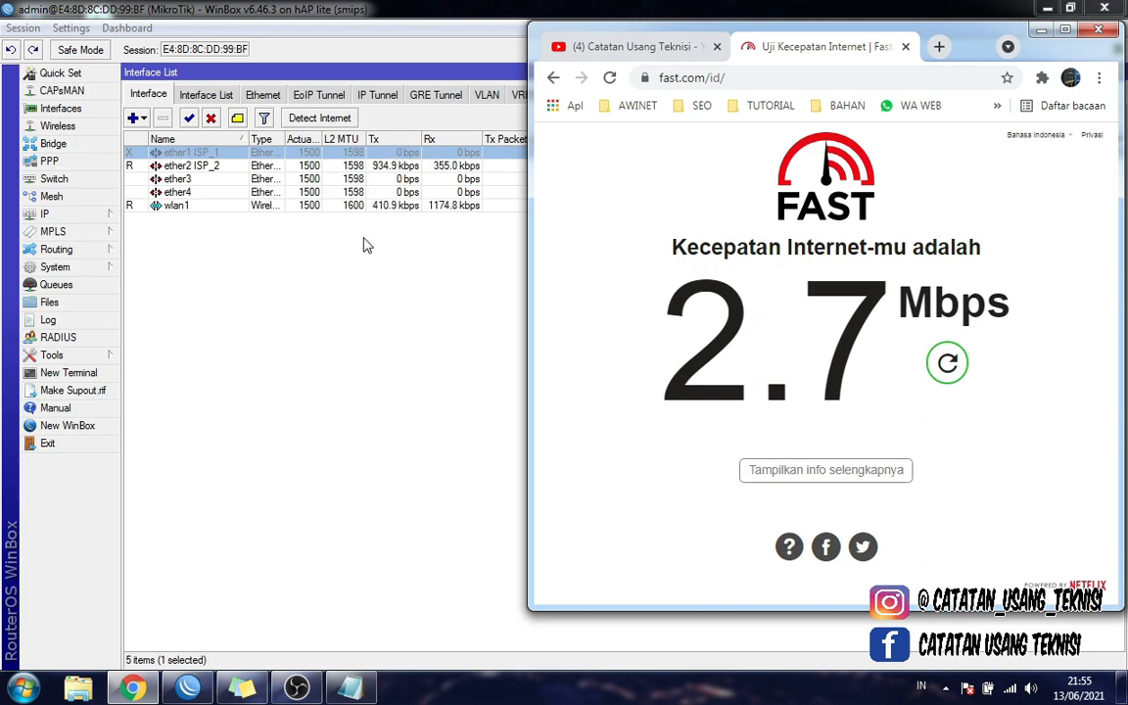
Return to WinBox and re-enable the ether1 ISP_1 interface.
left_click(369, 290)
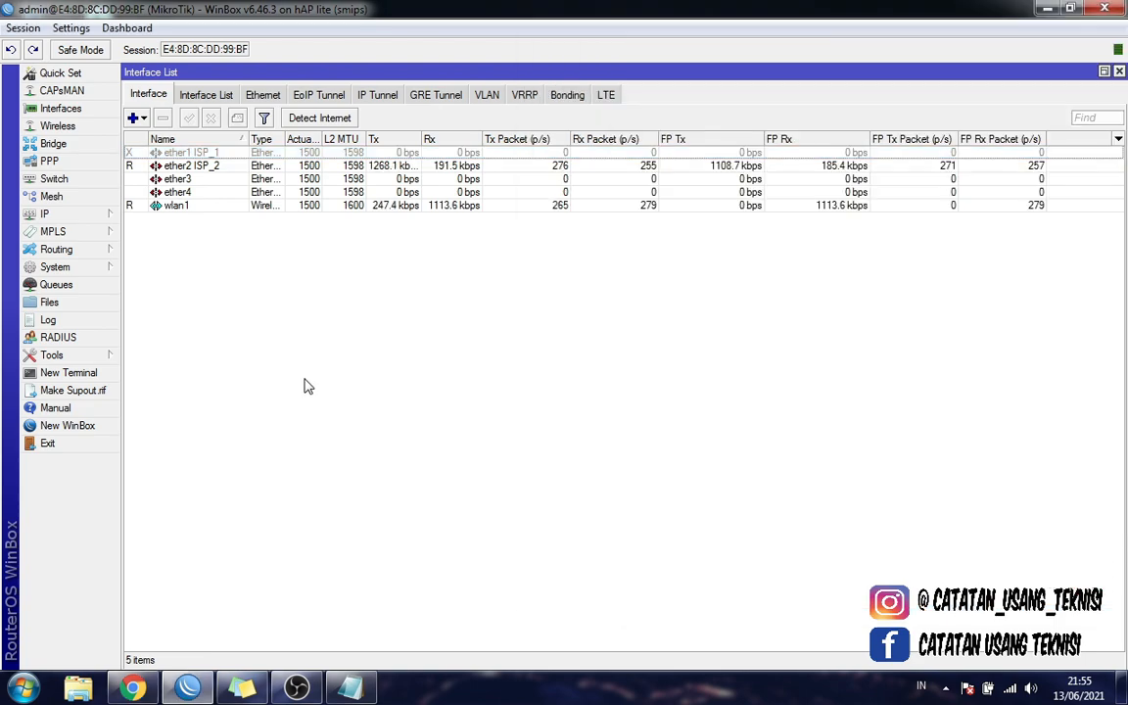
left_click(184, 153)
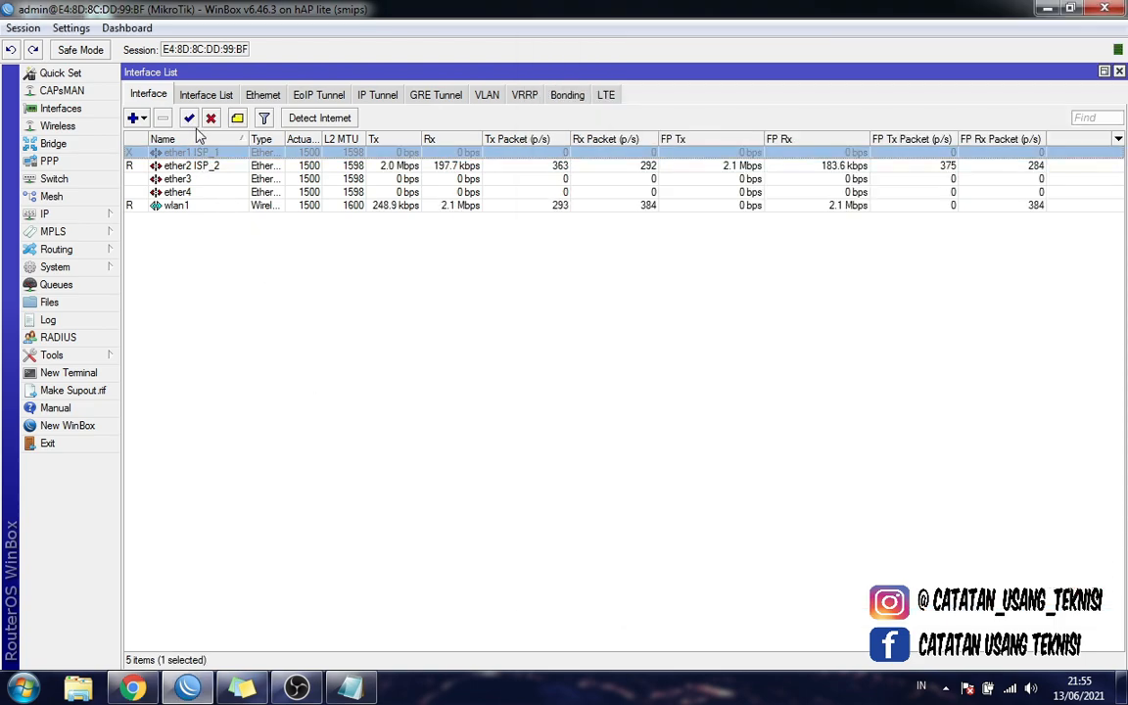
left_click(189, 117)
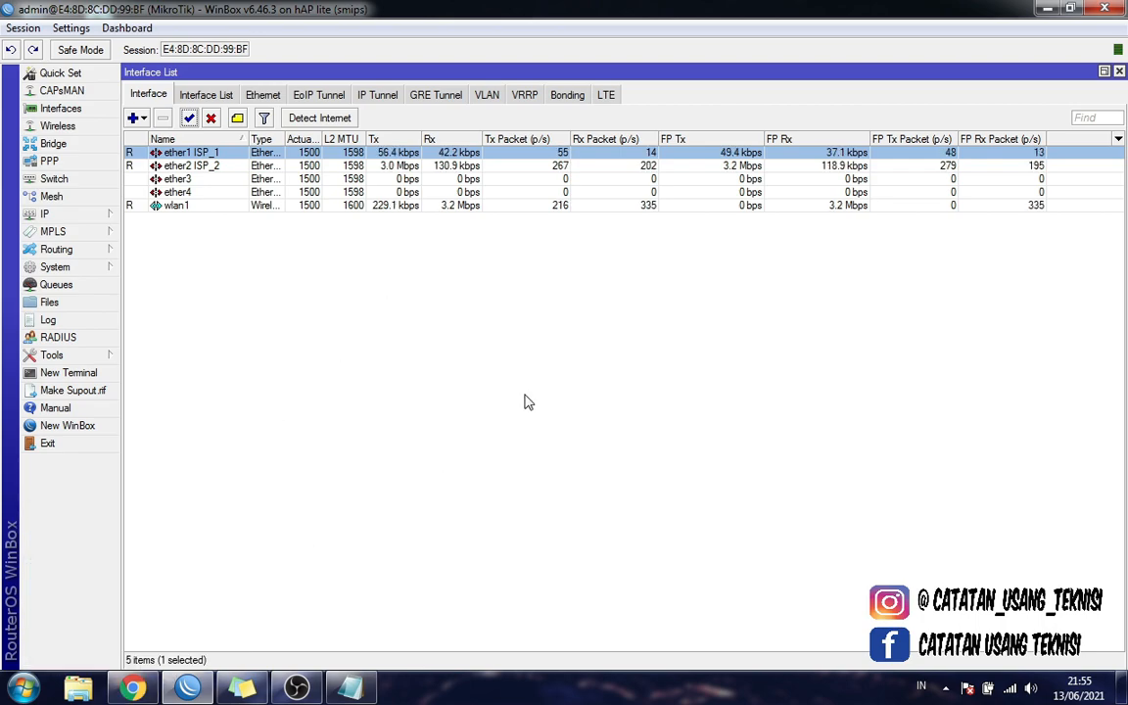
Rerun the fast.com speed test in Chrome with both ISP interfaces enabled, then minimize Chrome and close the interface list.
left_click(140, 688)
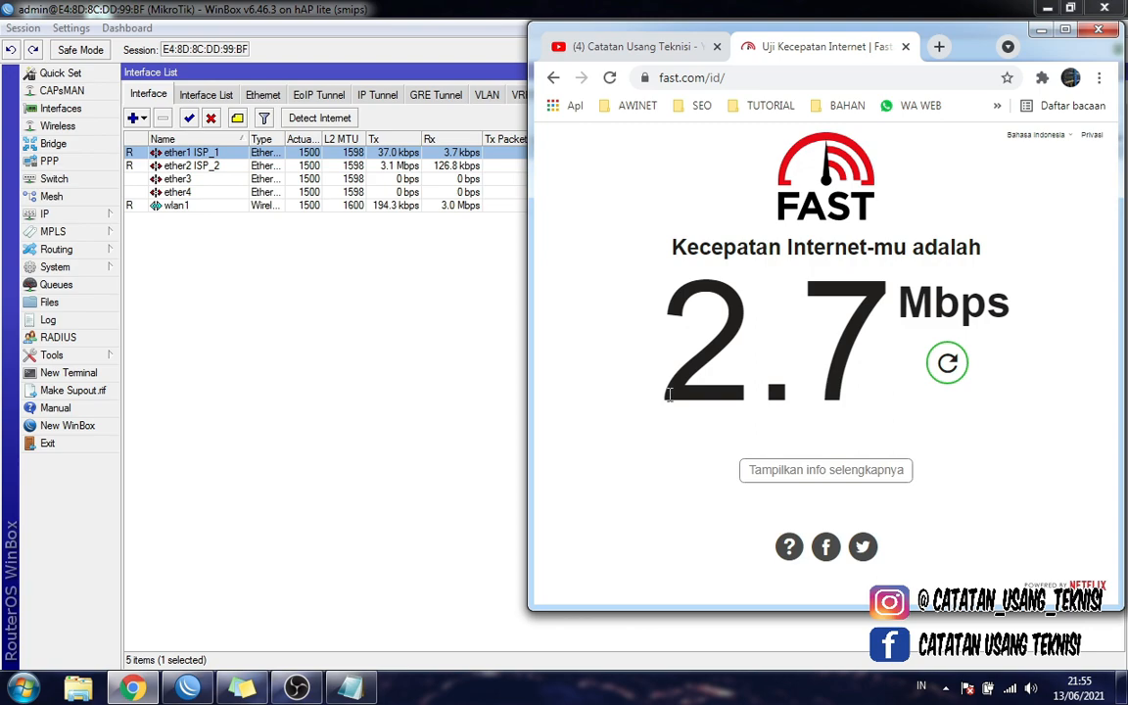
left_click(946, 377)
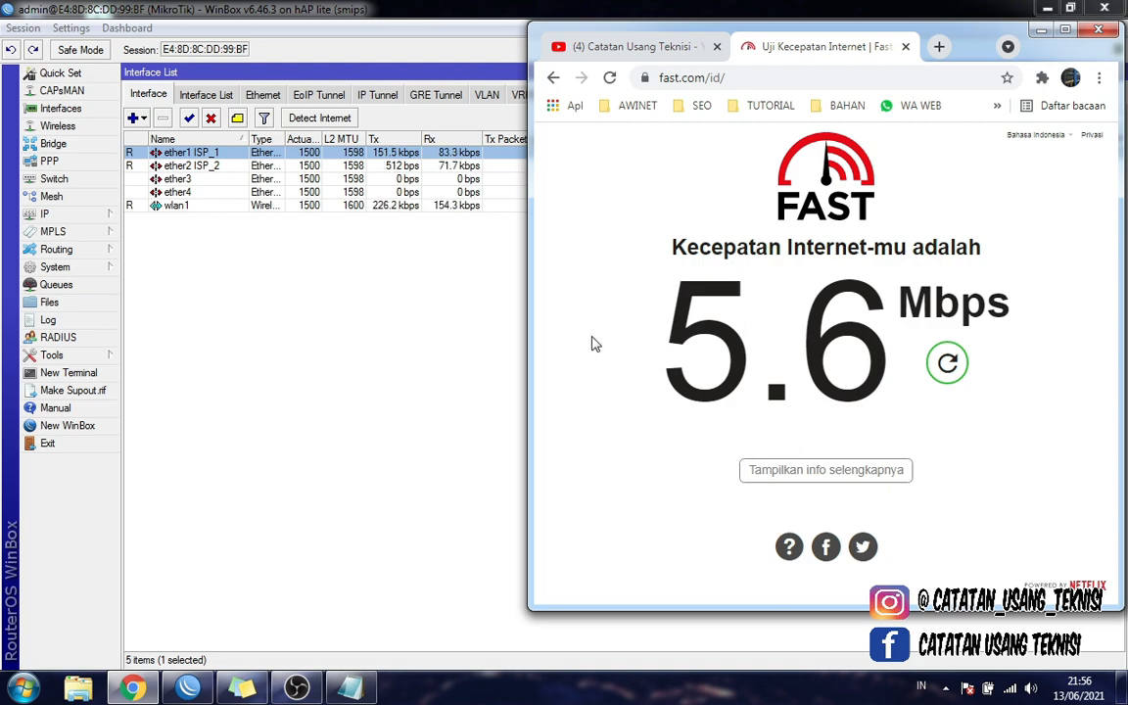
left_click(1040, 33)
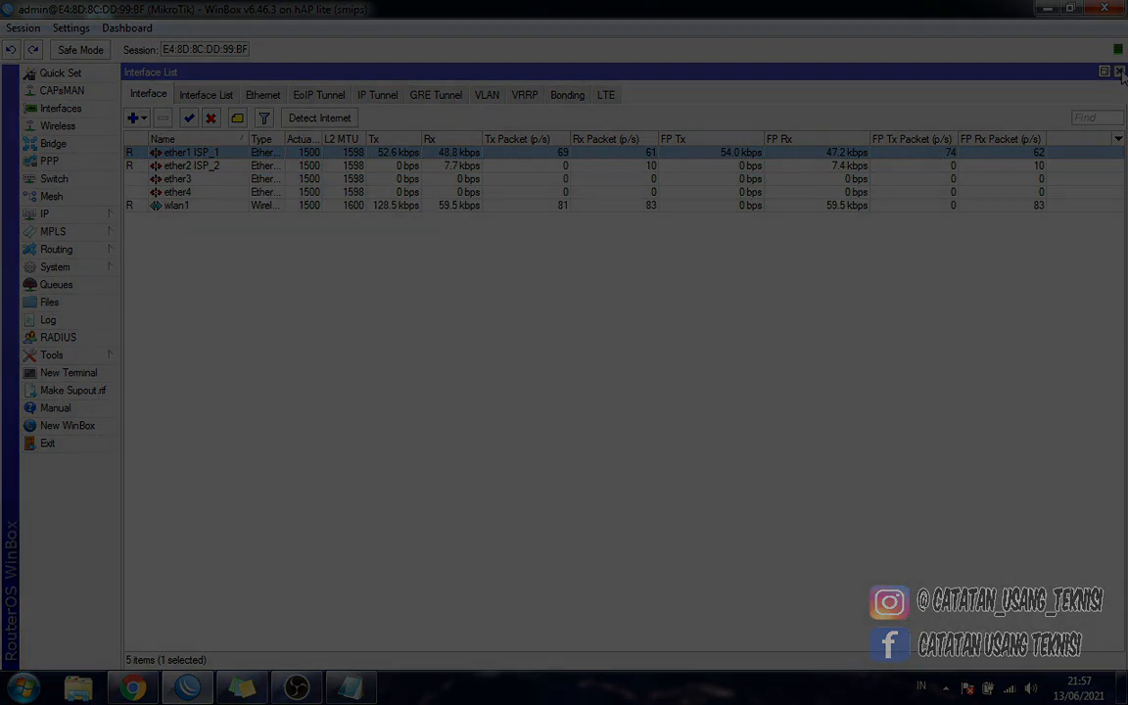
left_click(1119, 72)
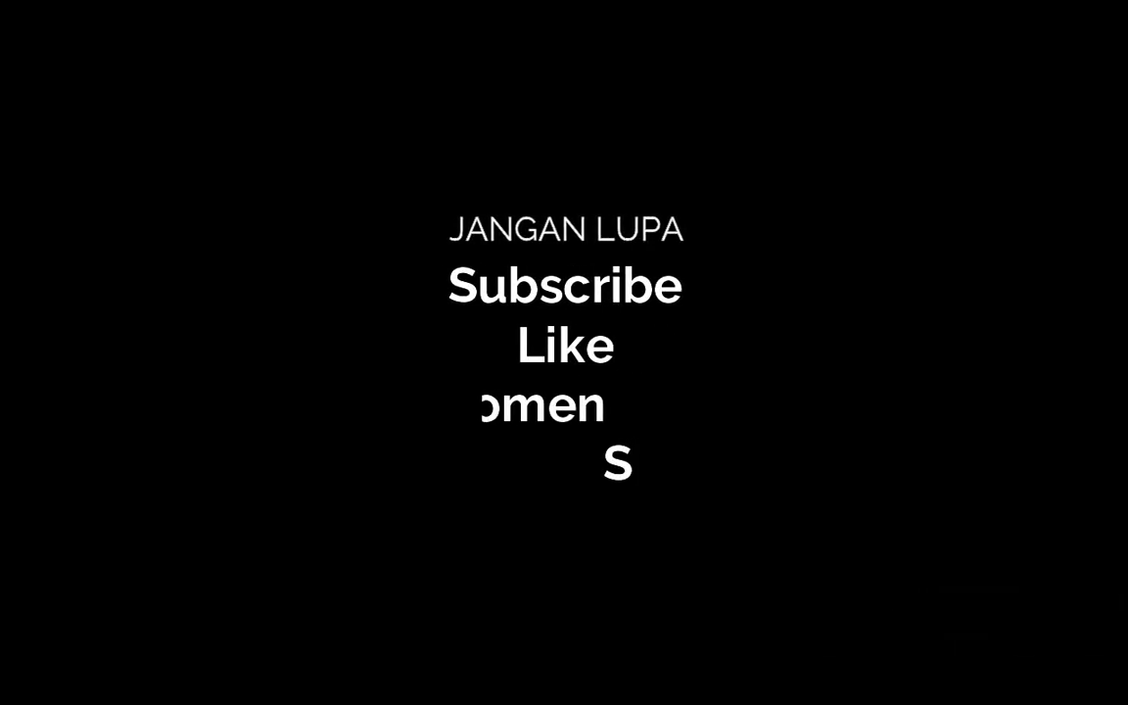